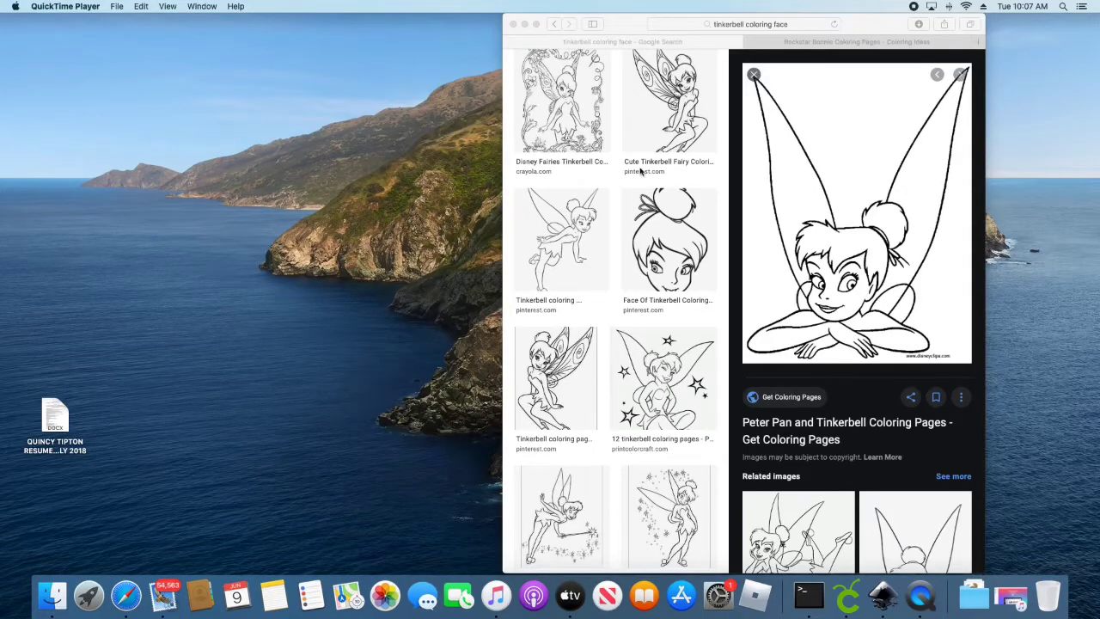
Step: Make Safari full screen so the 'tinkerbell coloring face' image results fill the display
left_click(535, 25)
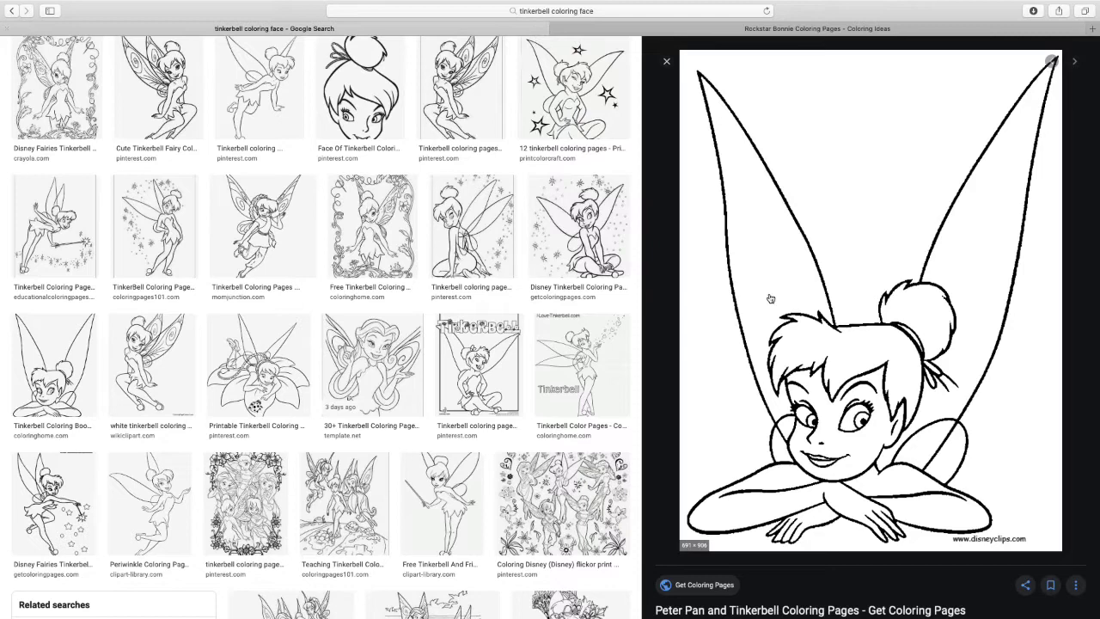
Step: Save the previewed Tinkerbell coloring image as 'tinkerbell' in the CRICUT and CAMEO folder
right_click(853, 344)
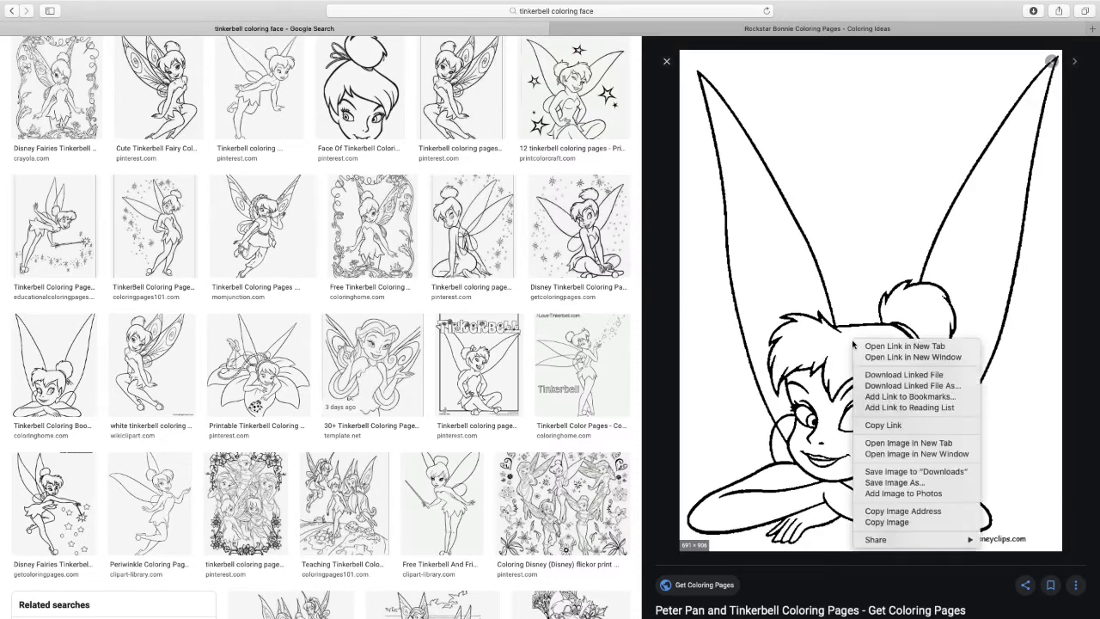
left_click(932, 483)
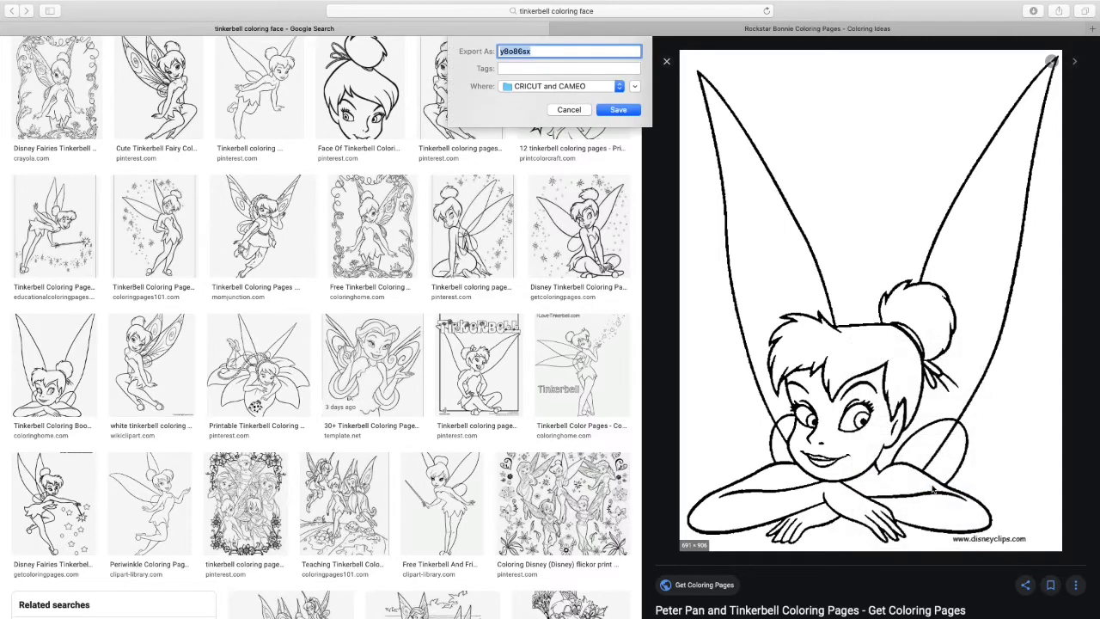
type("tinkerbell")
left_click(618, 109)
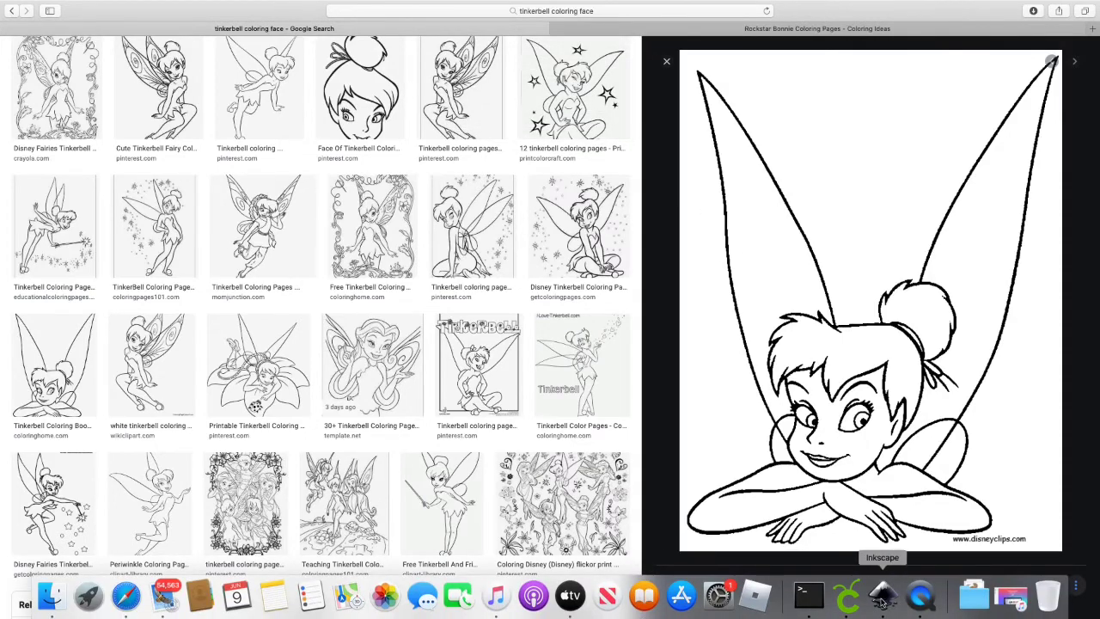
Step: Open tinkerbell.gif in Inkscape, importing it as an embedded image
left_click(883, 607)
scroll(491, 295, "up", 4)
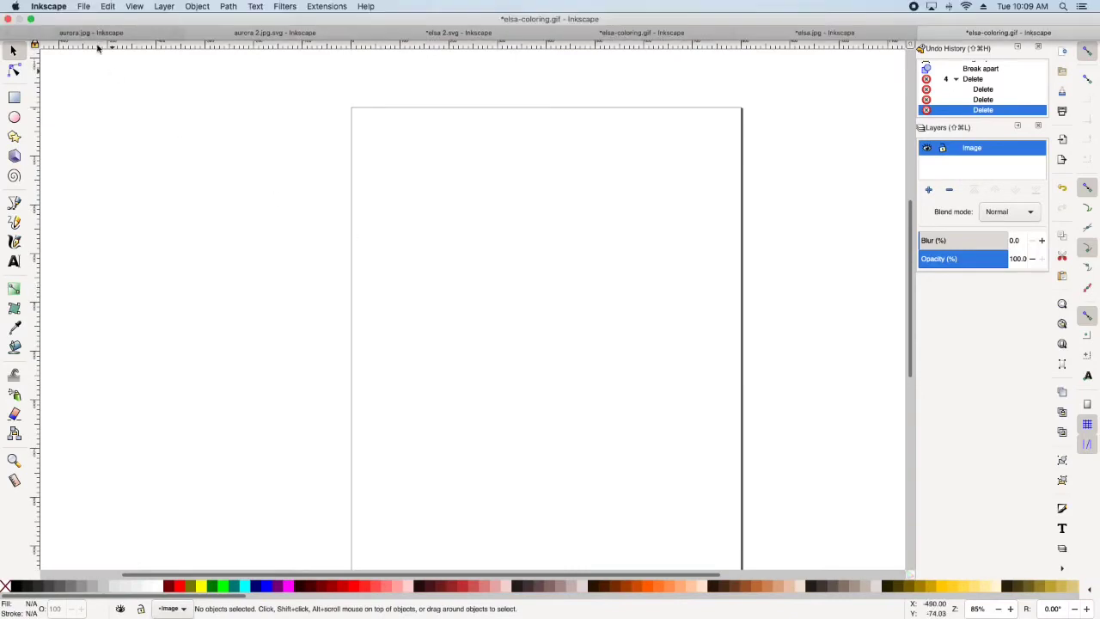
left_click(81, 6)
left_click(112, 43)
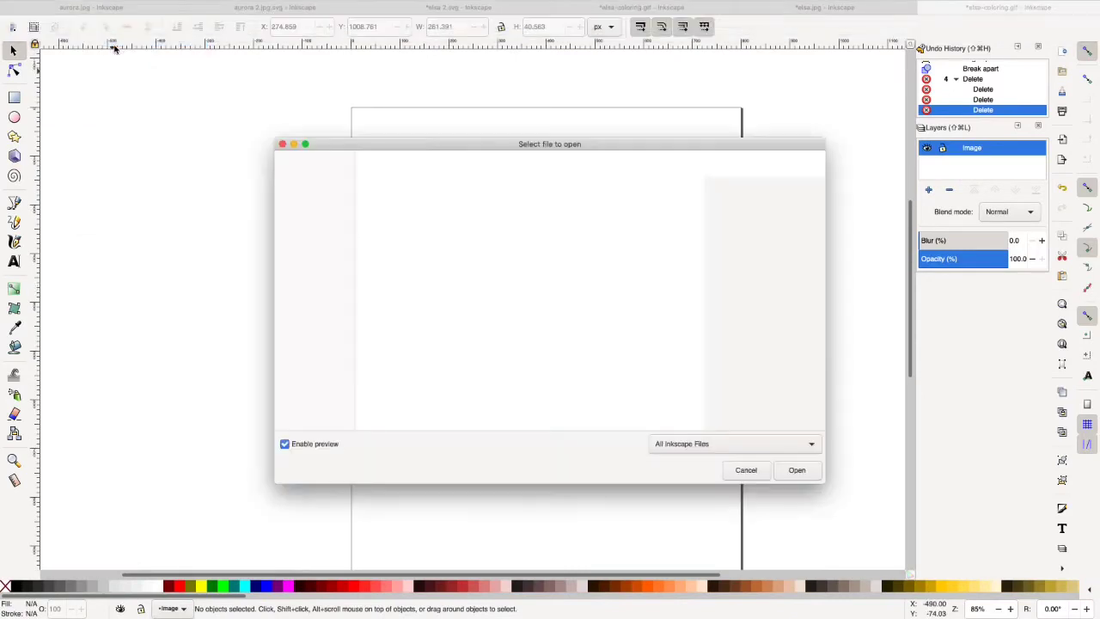
left_click(424, 191)
left_click(792, 470)
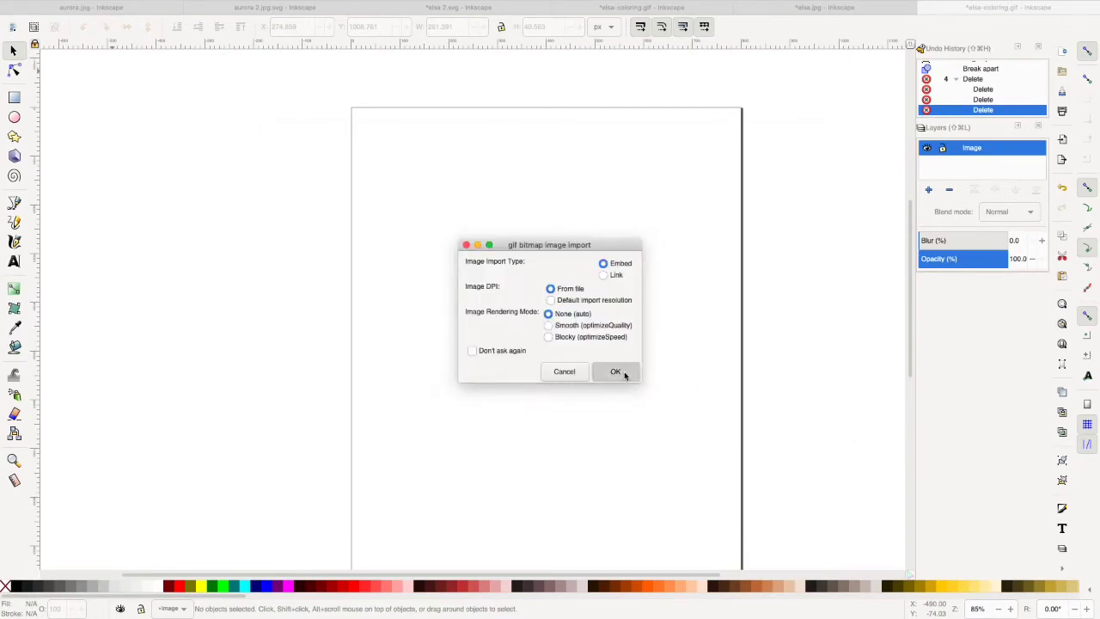
left_click(624, 375)
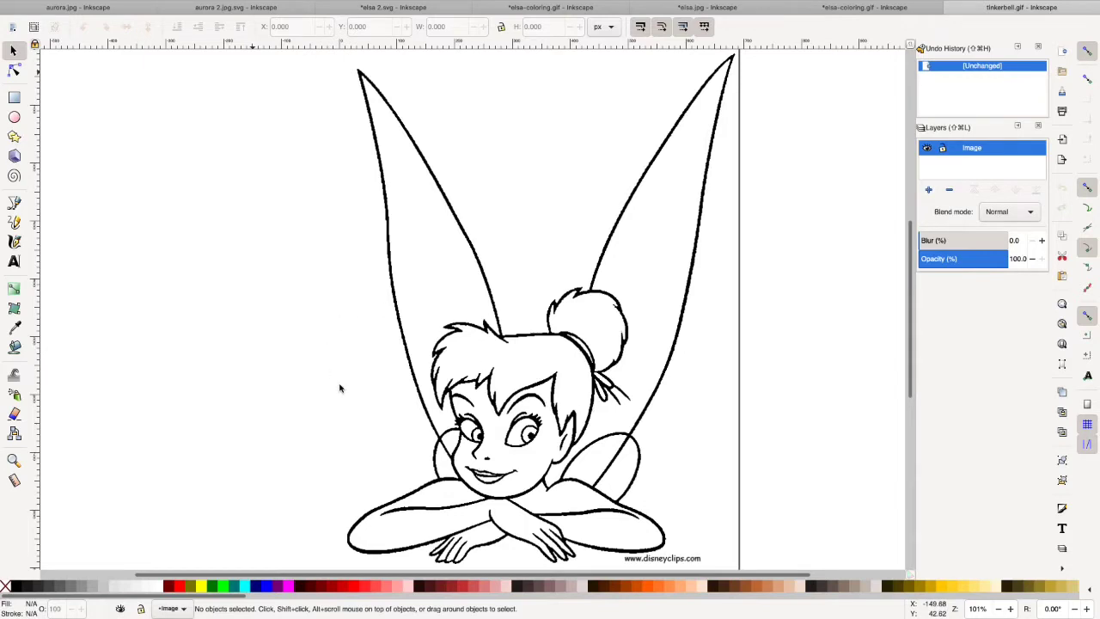
Step: Zoom out, select the Tinkerbell image and bring up Path > Trace Bitmap
key("minus")
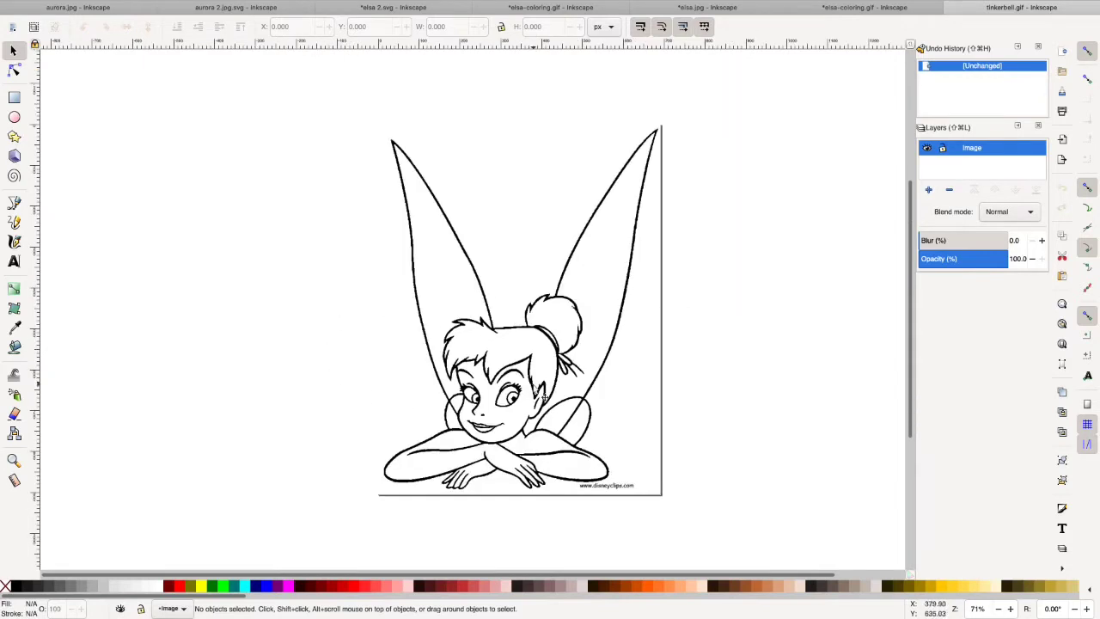
left_click(531, 389)
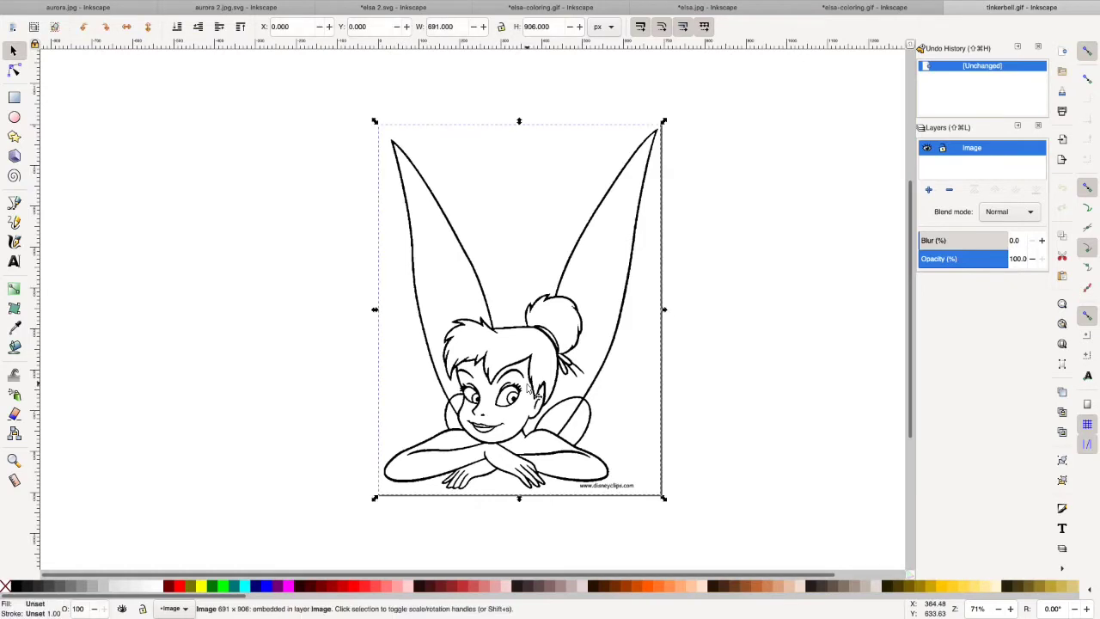
mouse_move(245, 5)
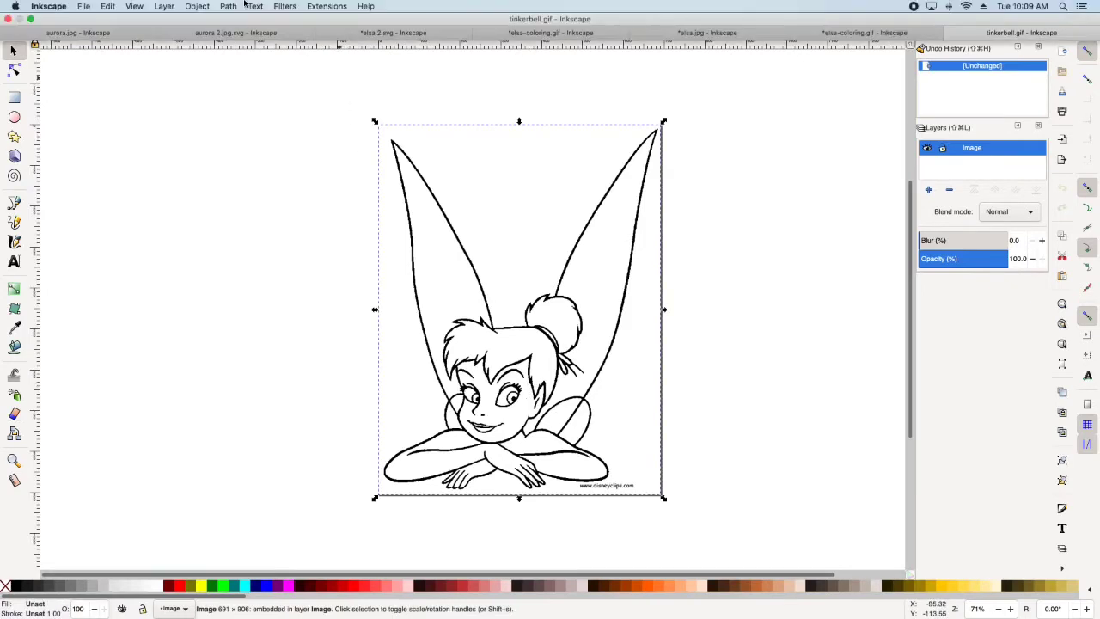
left_click(196, 6)
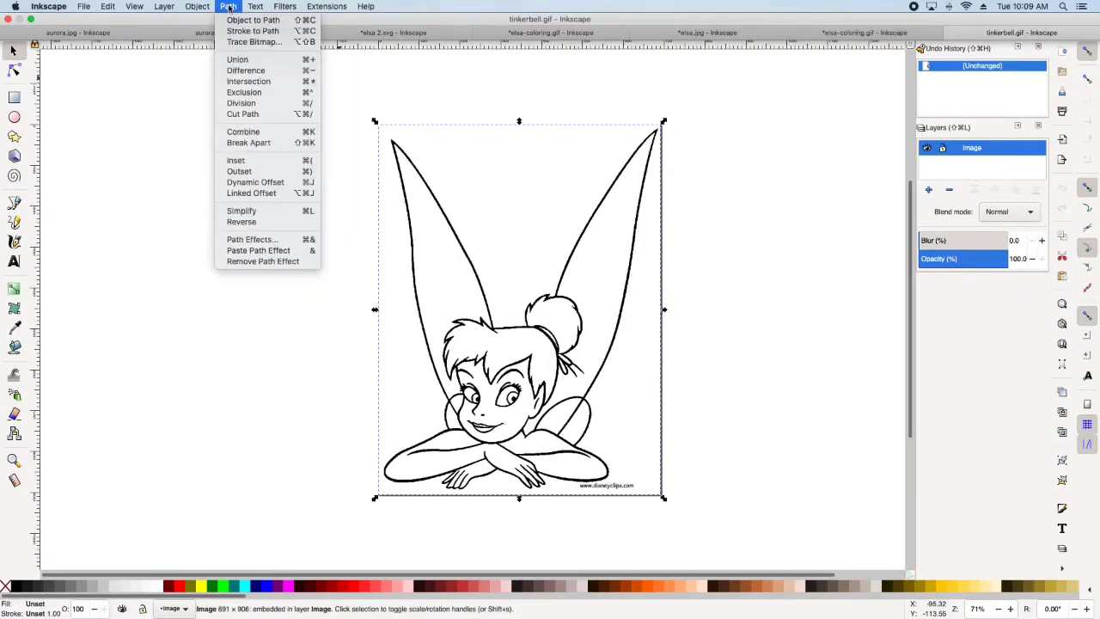
left_click(254, 42)
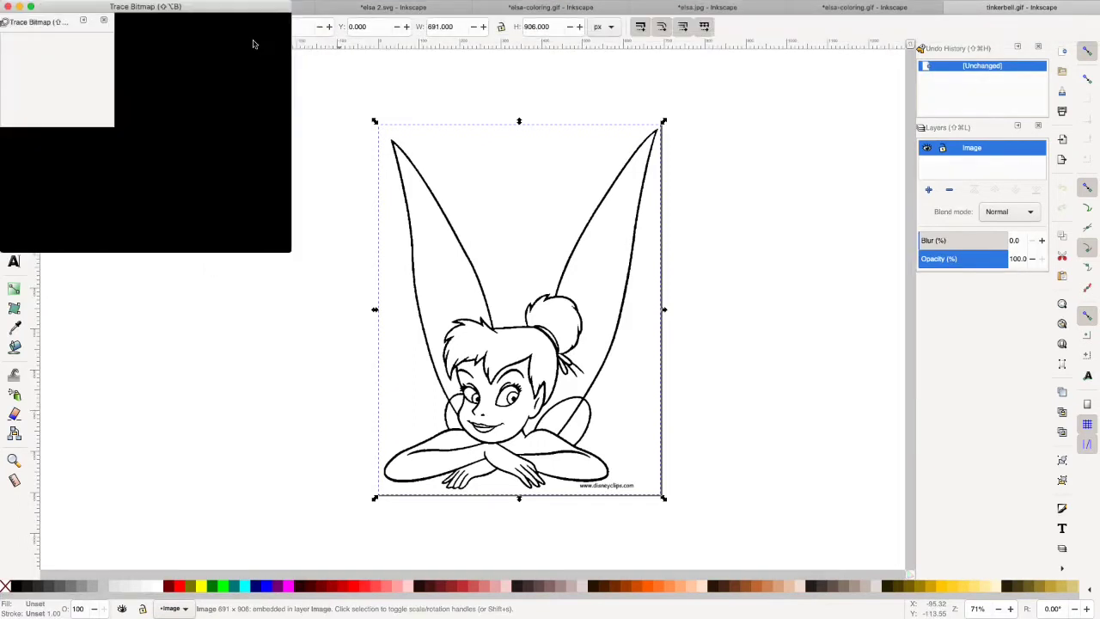
Step: Trace it with 2 stacked multiple scans and the background removed
left_click(138, 69)
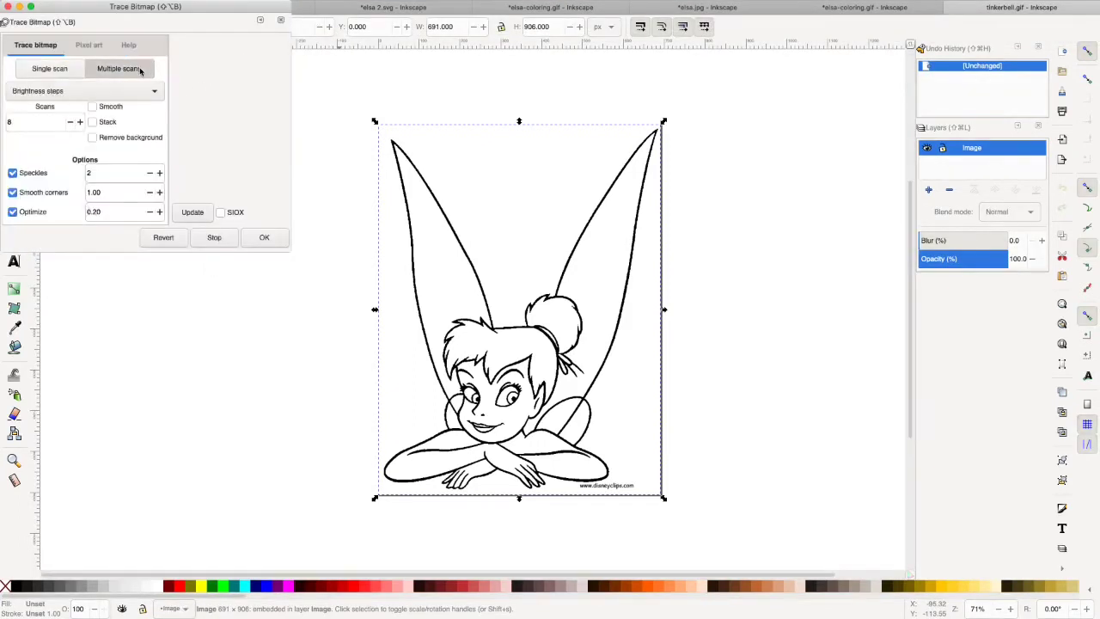
double_click(66, 122)
type("2")
left_click(93, 122)
left_click(93, 137)
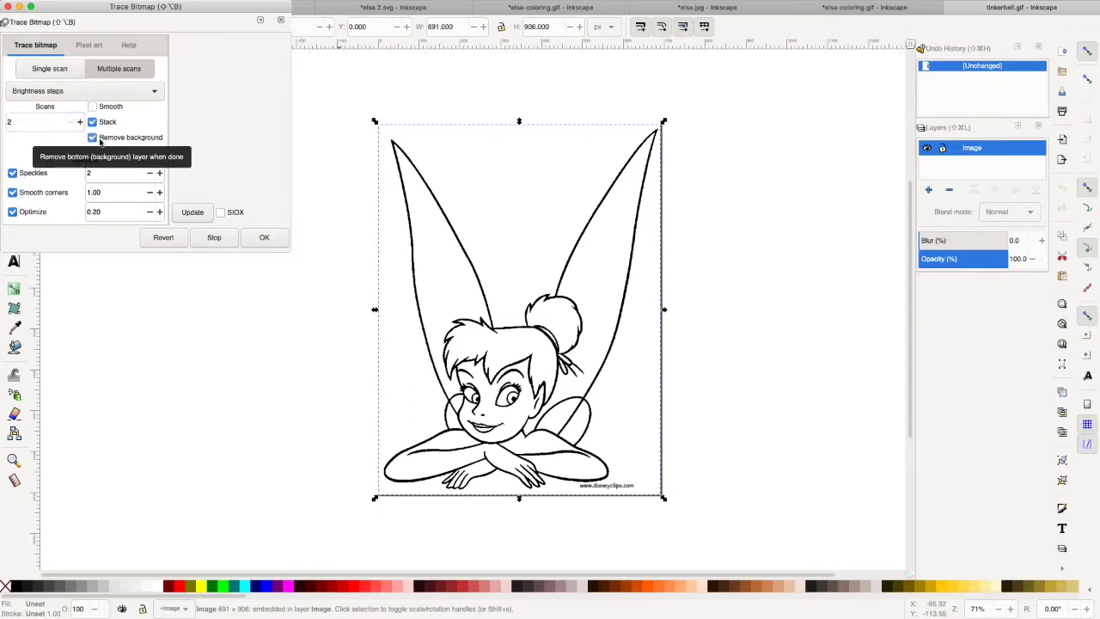
left_click(189, 213)
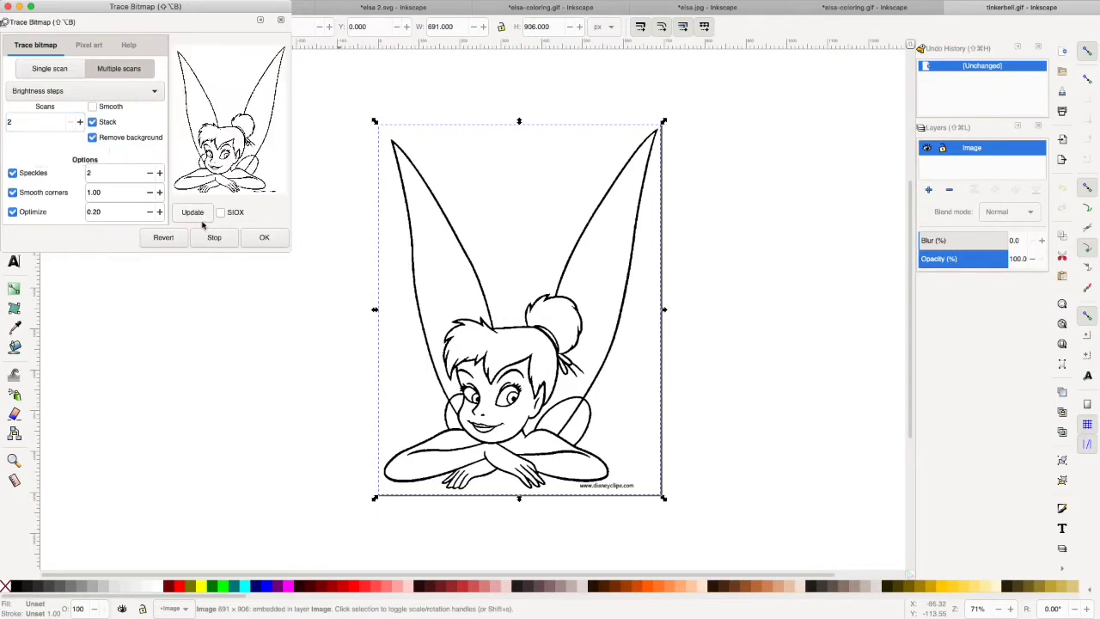
left_click(256, 237)
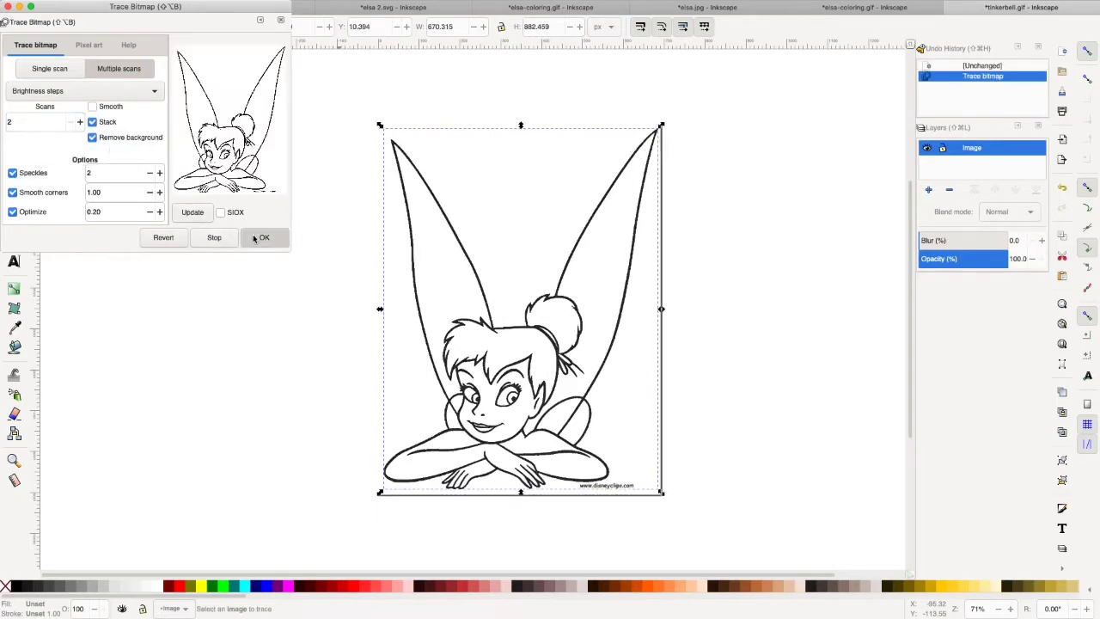
left_click(8, 7)
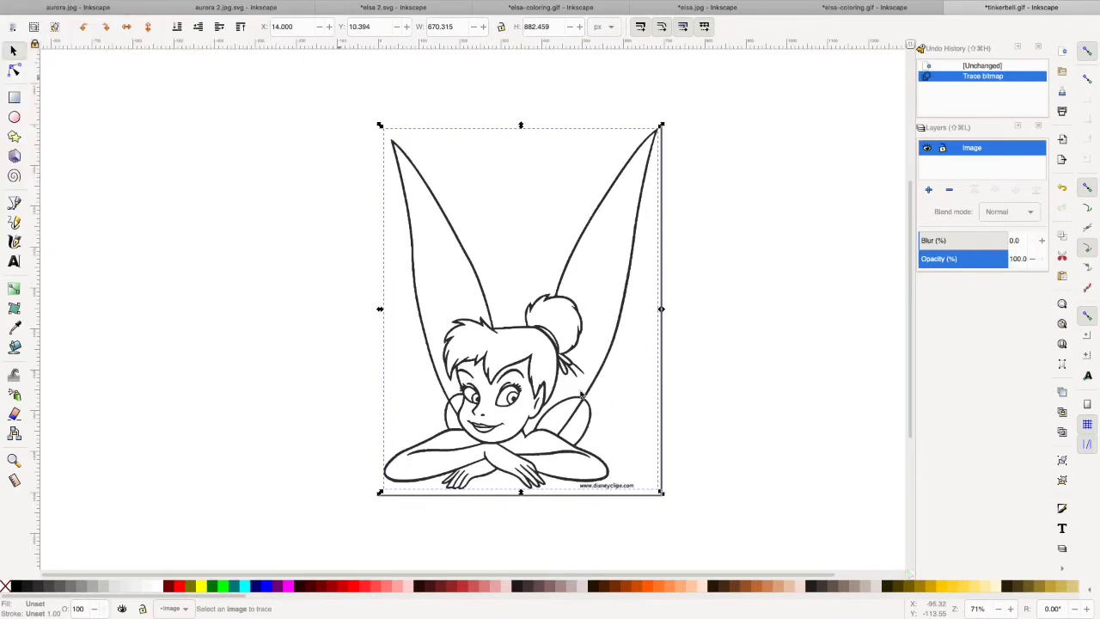
Step: Delete the traced Tinkerbell group and move the embedded image back over the page
left_click_drag(531, 362, 634, 378)
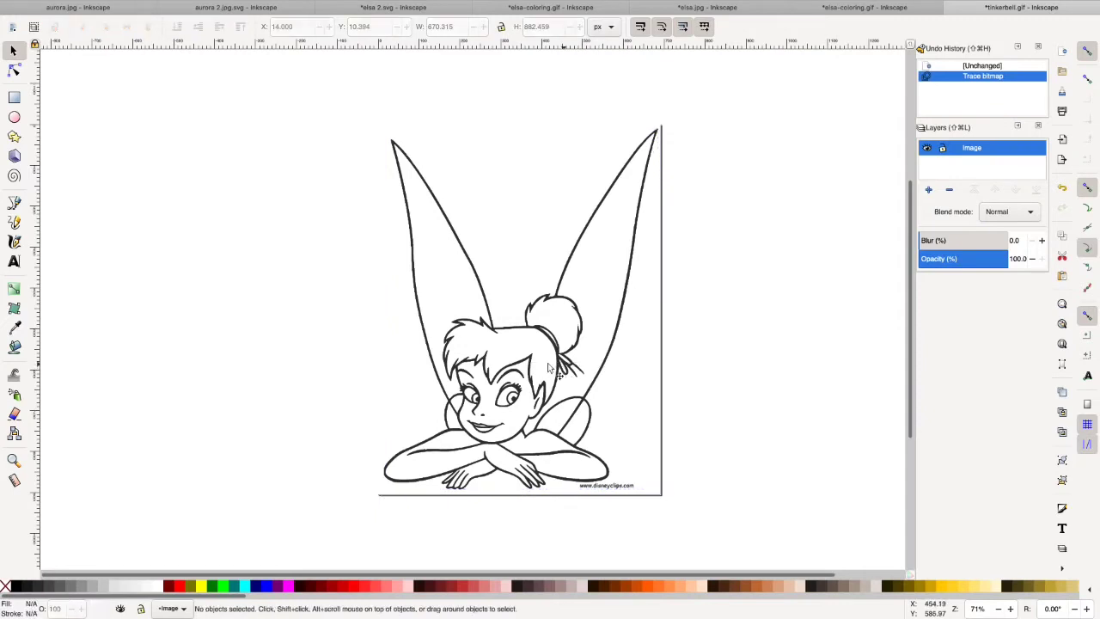
left_click_drag(543, 369, 668, 343)
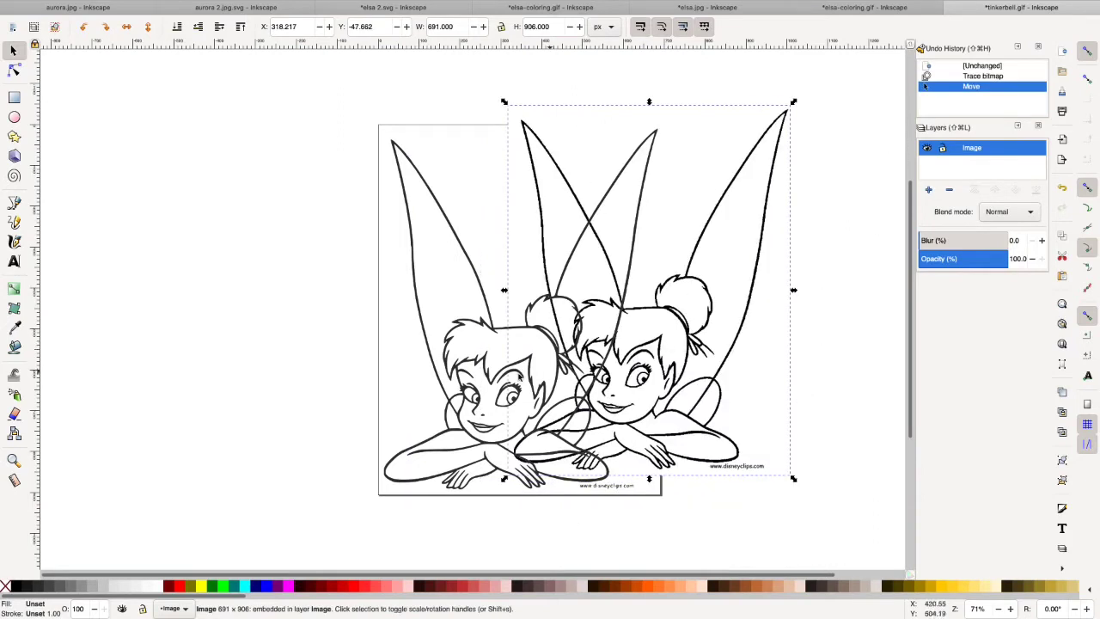
left_click(479, 347)
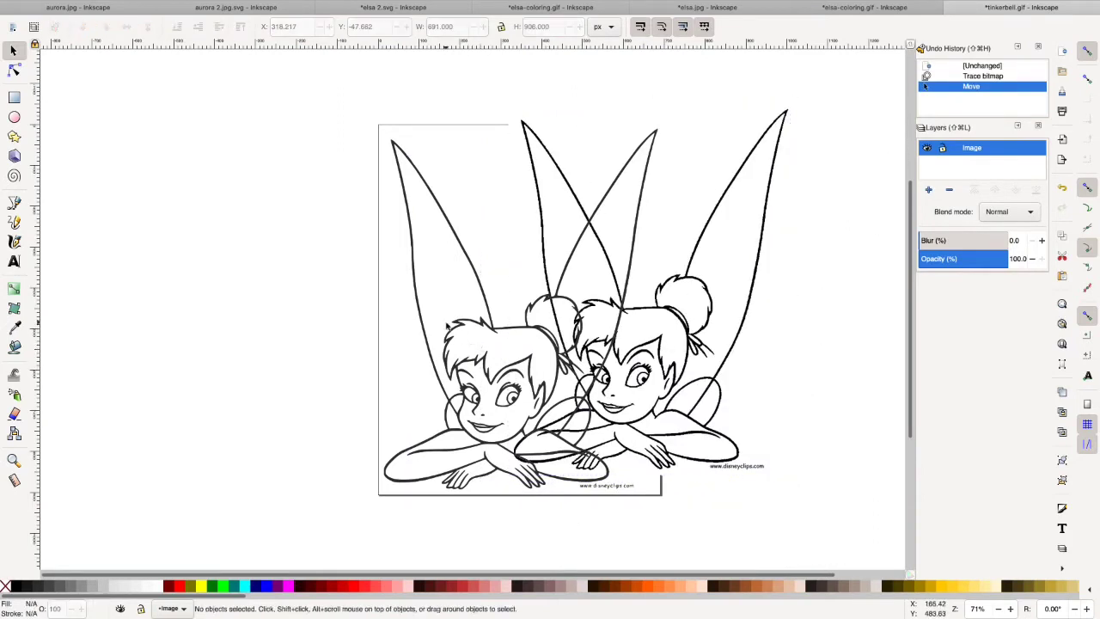
left_click(465, 327)
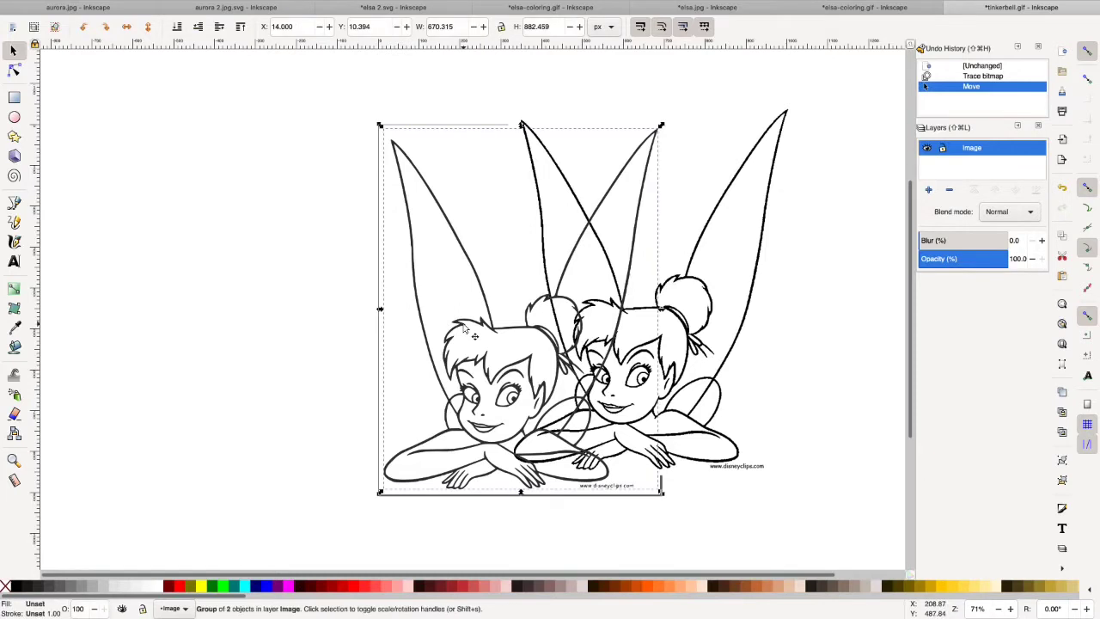
key("Delete")
left_click(619, 342)
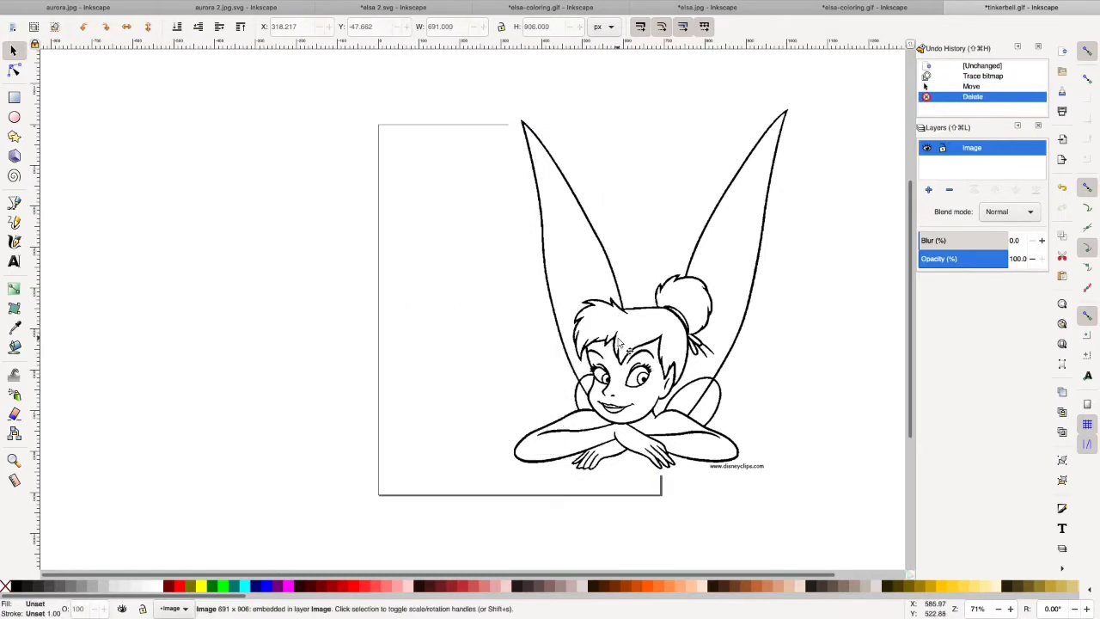
left_click_drag(685, 314, 509, 318)
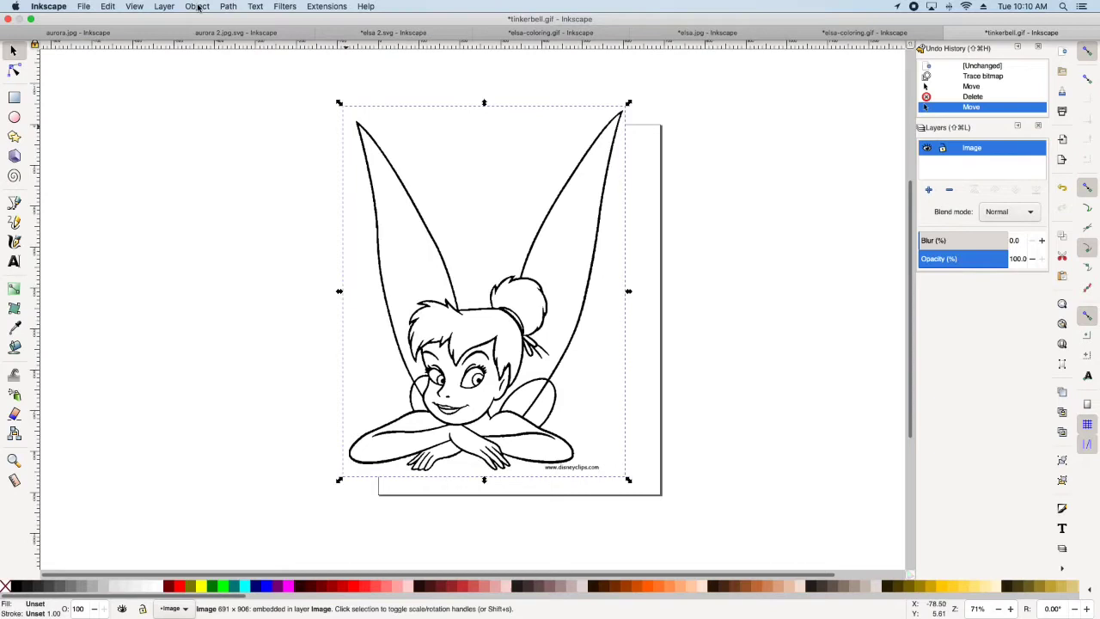
Step: Ungroup the Tinkerbell artwork and break it apart into 58 separate paths
left_click(196, 6)
left_click(219, 100)
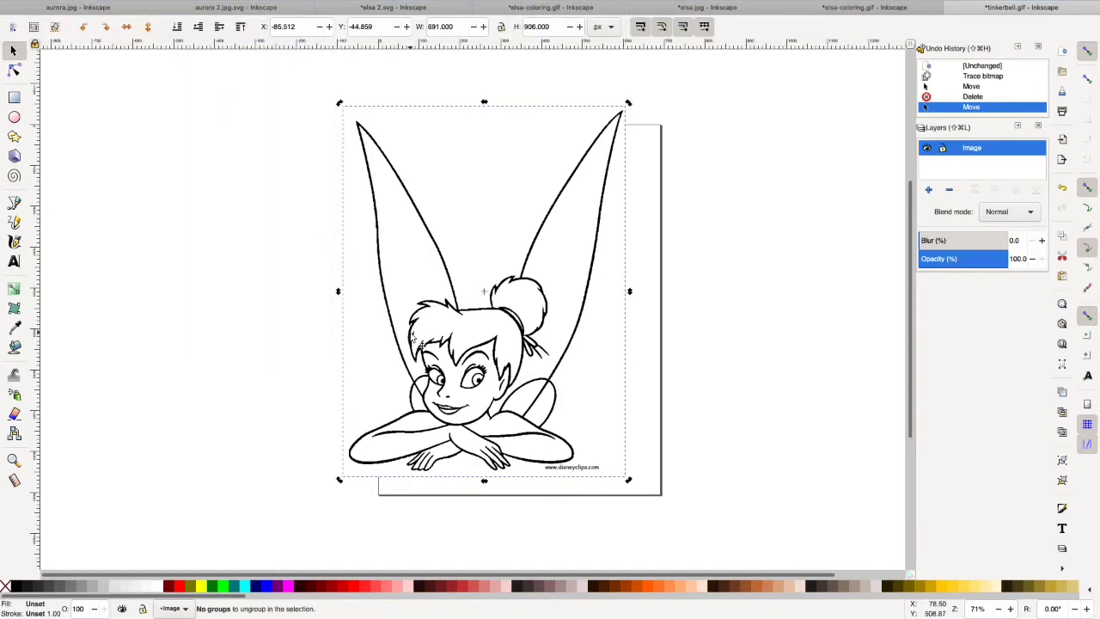
left_click(198, 7)
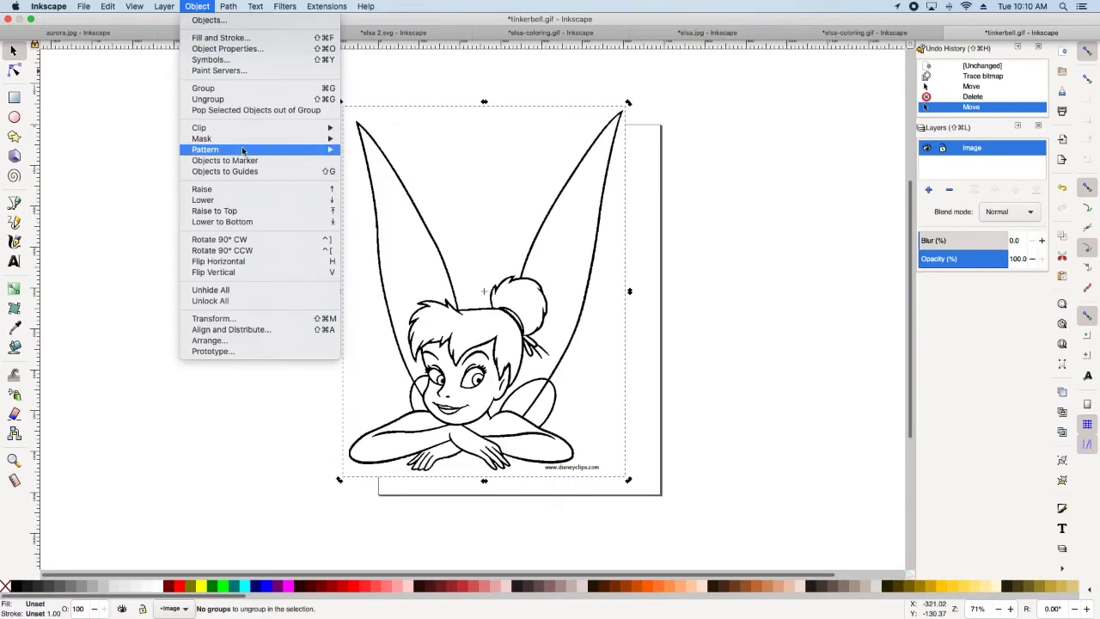
left_click(232, 101)
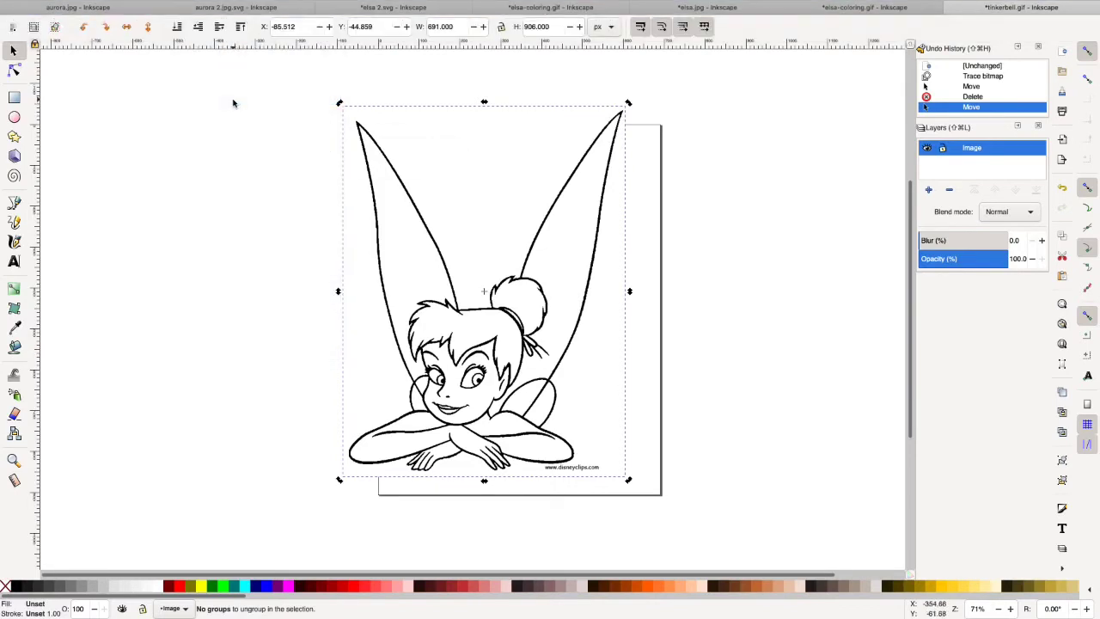
left_click(233, 7)
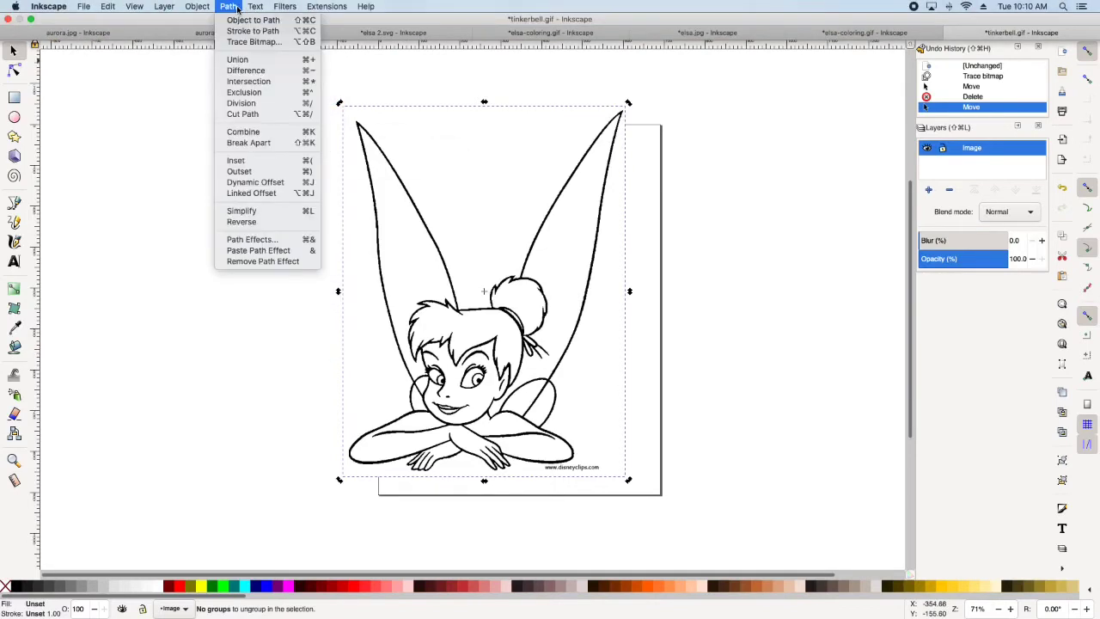
left_click(263, 143)
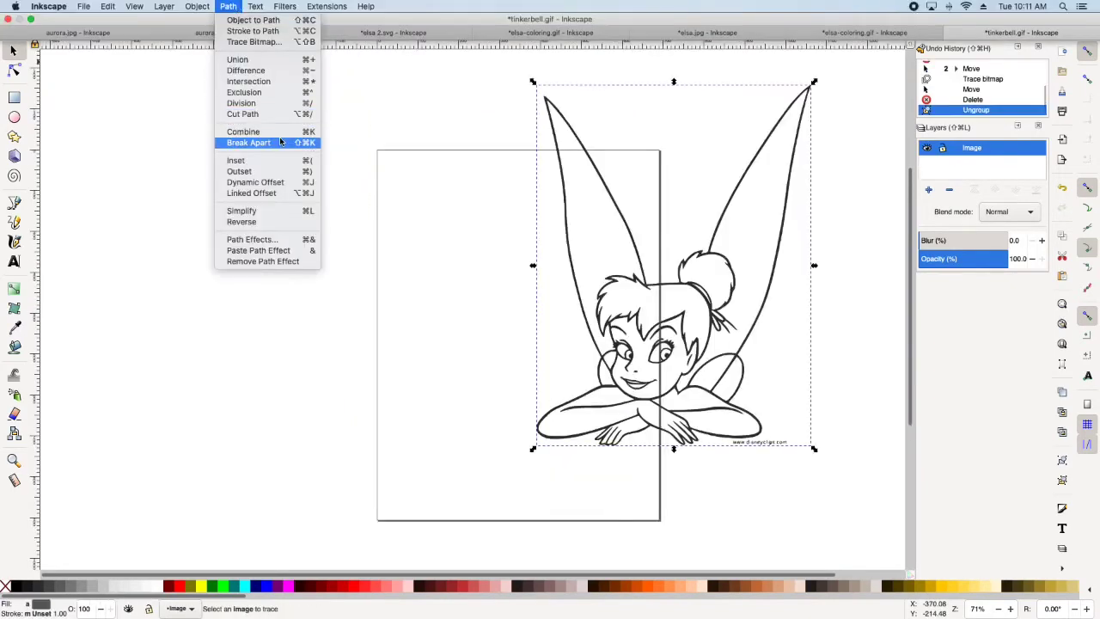
left_click(279, 137)
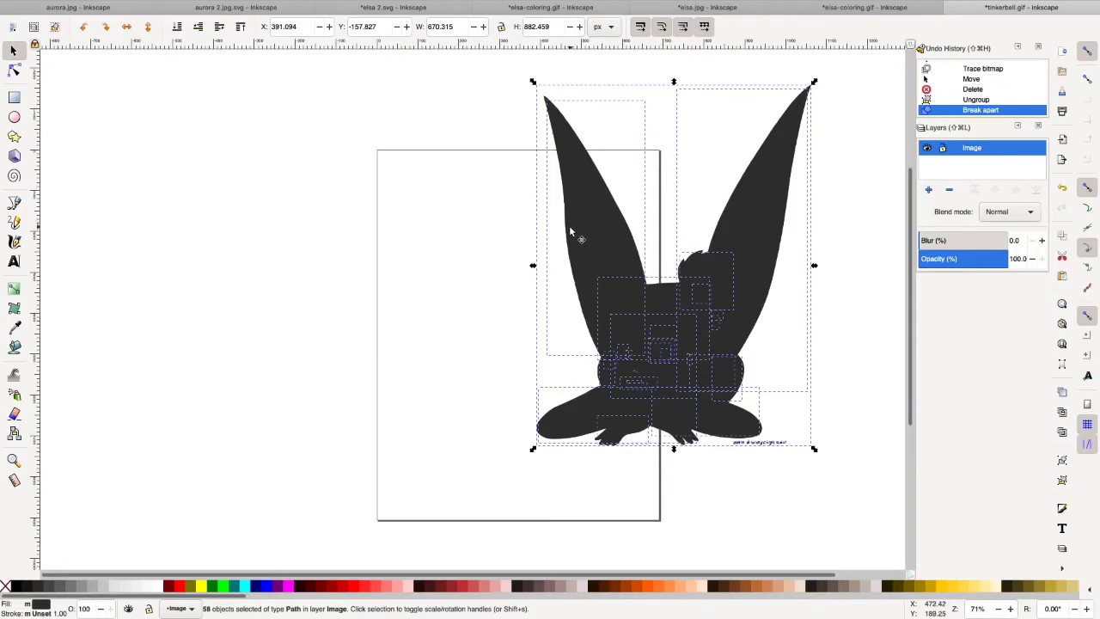
Step: Drag the 305-node black Tinkerbell silhouette to the left, clear of the line art
left_click(489, 147)
left_click_drag(569, 240, 319, 224)
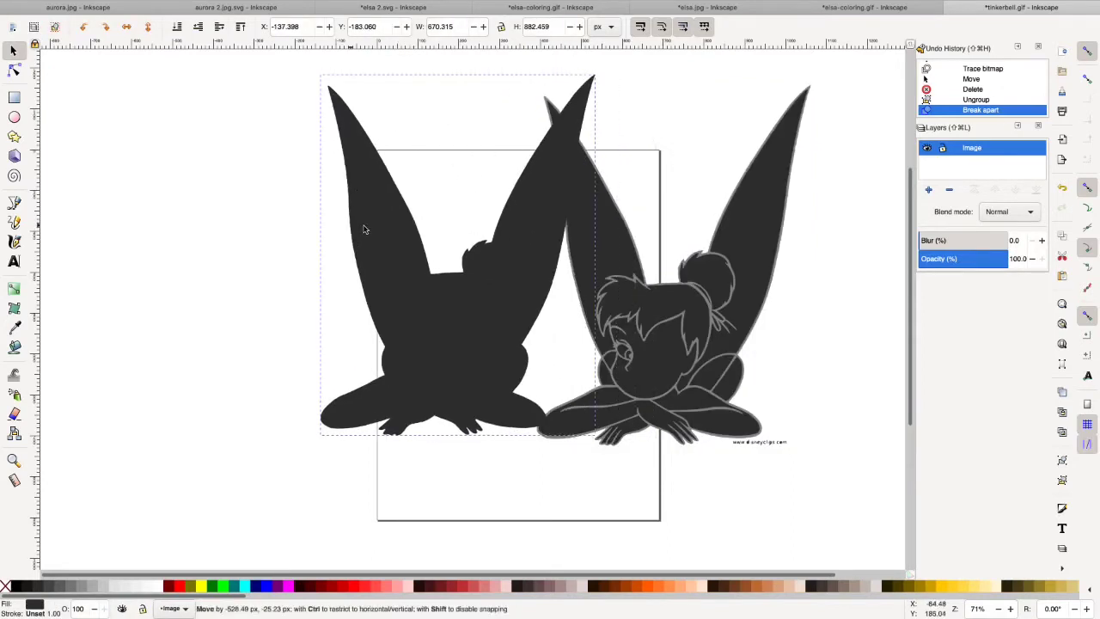
left_click_drag(396, 307, 310, 307)
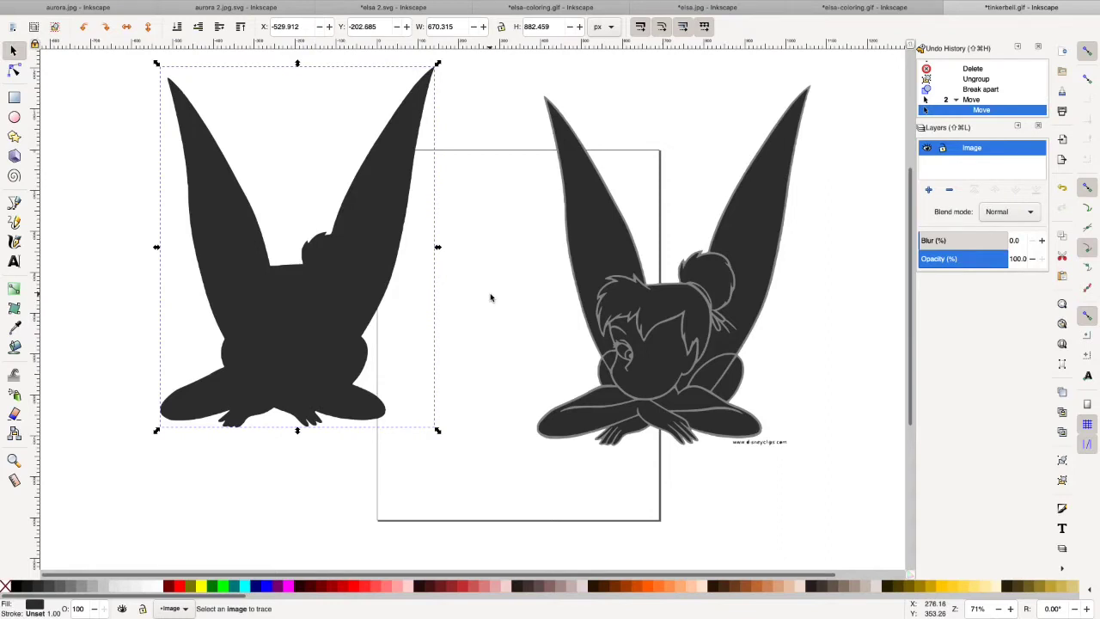
scroll(495, 300, "up", 1)
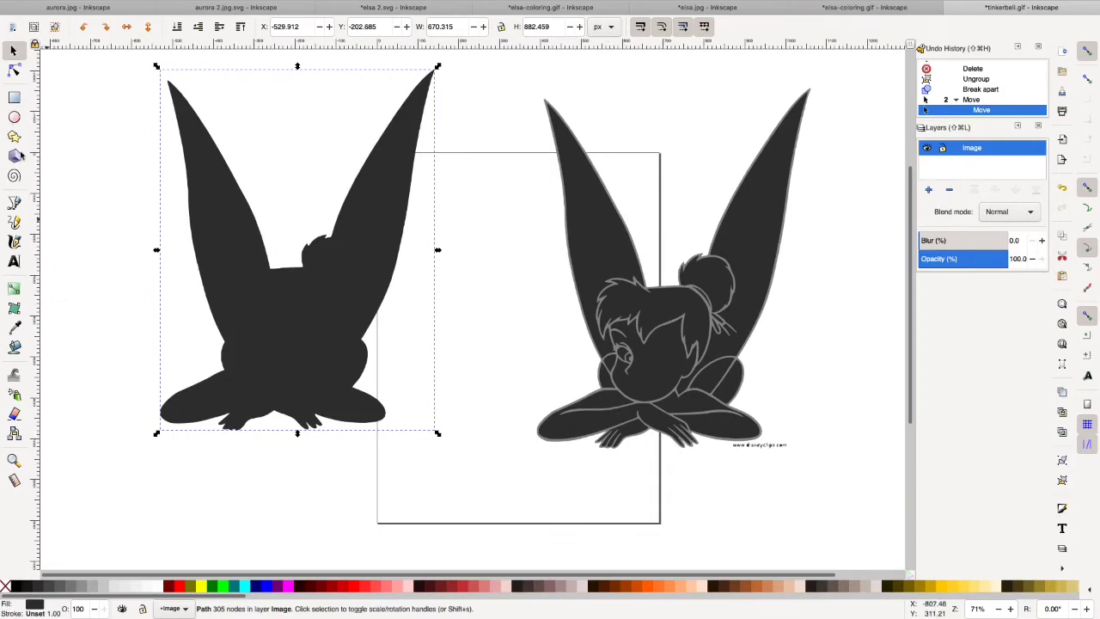
Step: Fill both arm pieces peach #FFCCAA, raise them, and place them on the left silhouette
left_click(598, 431)
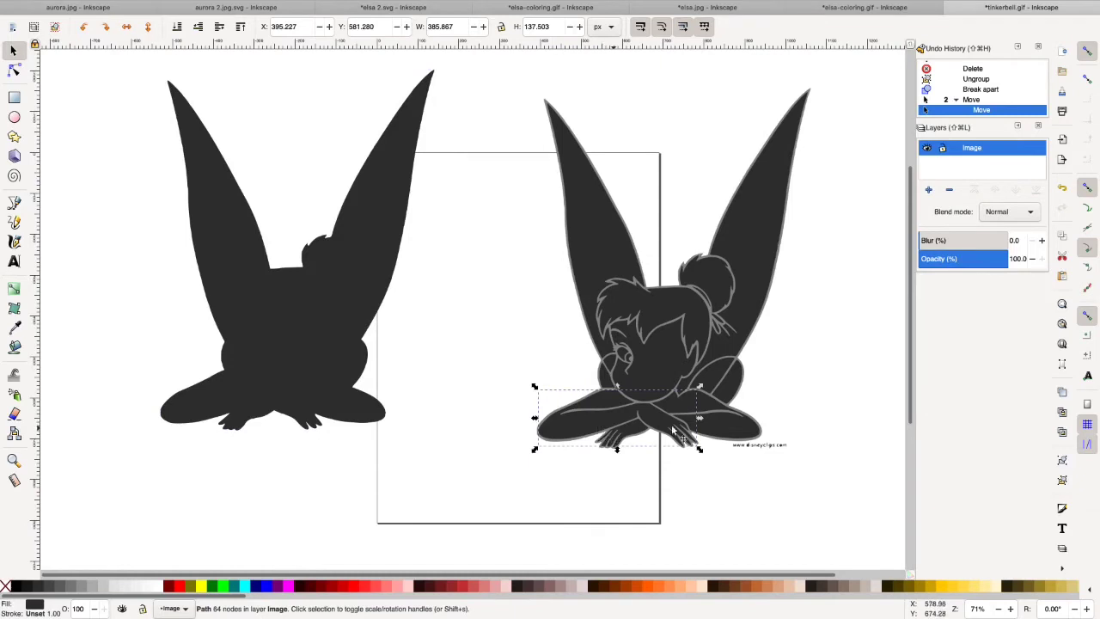
left_click(724, 439, "shift")
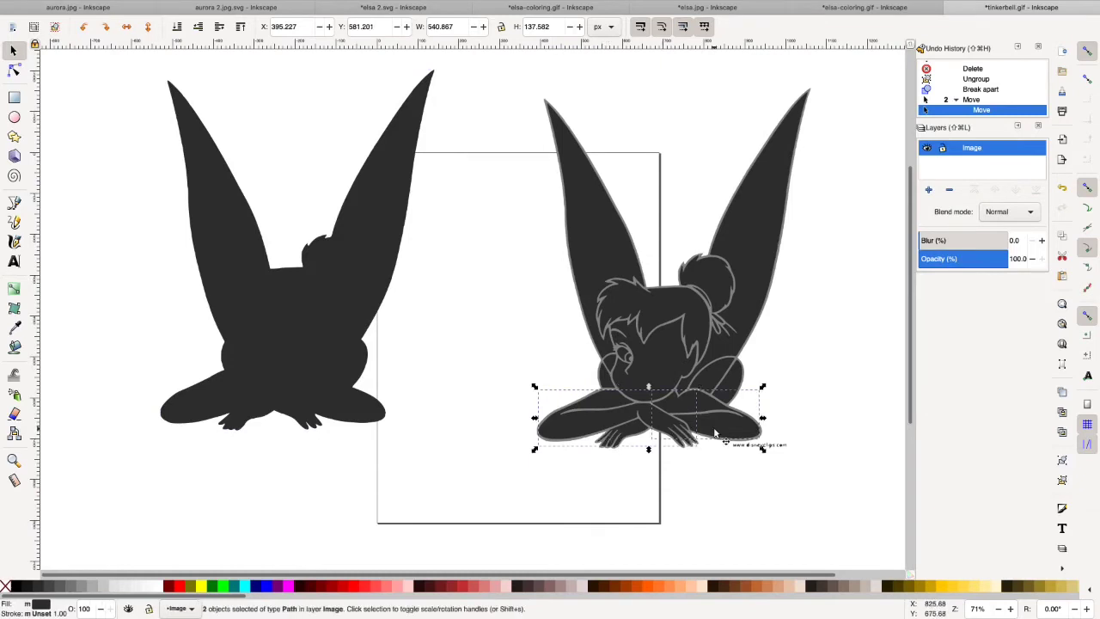
left_click(693, 588)
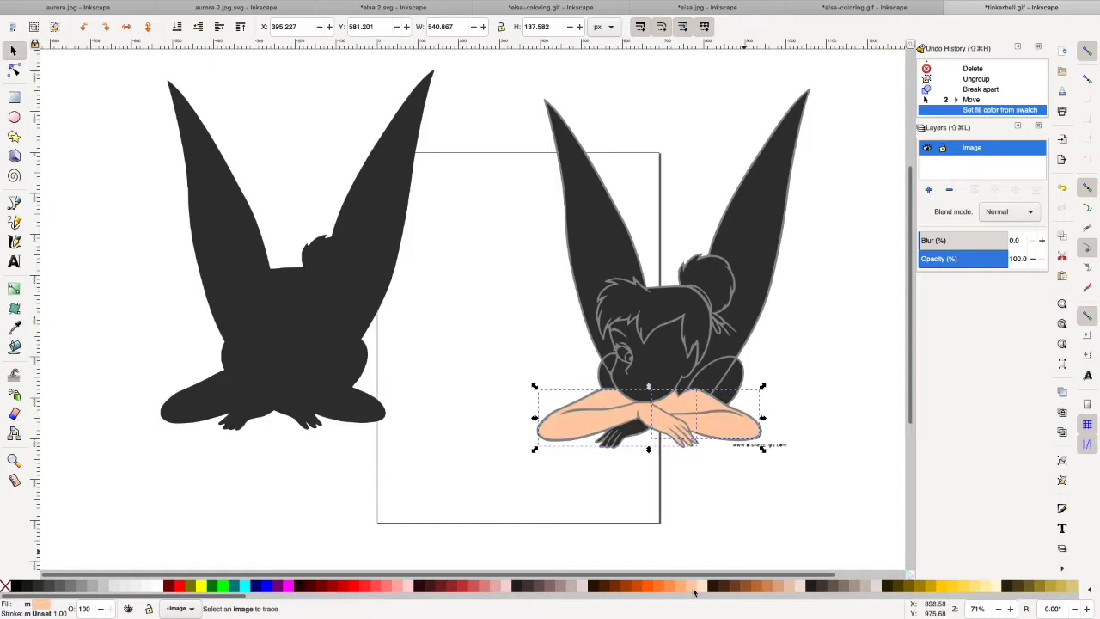
left_click(242, 27)
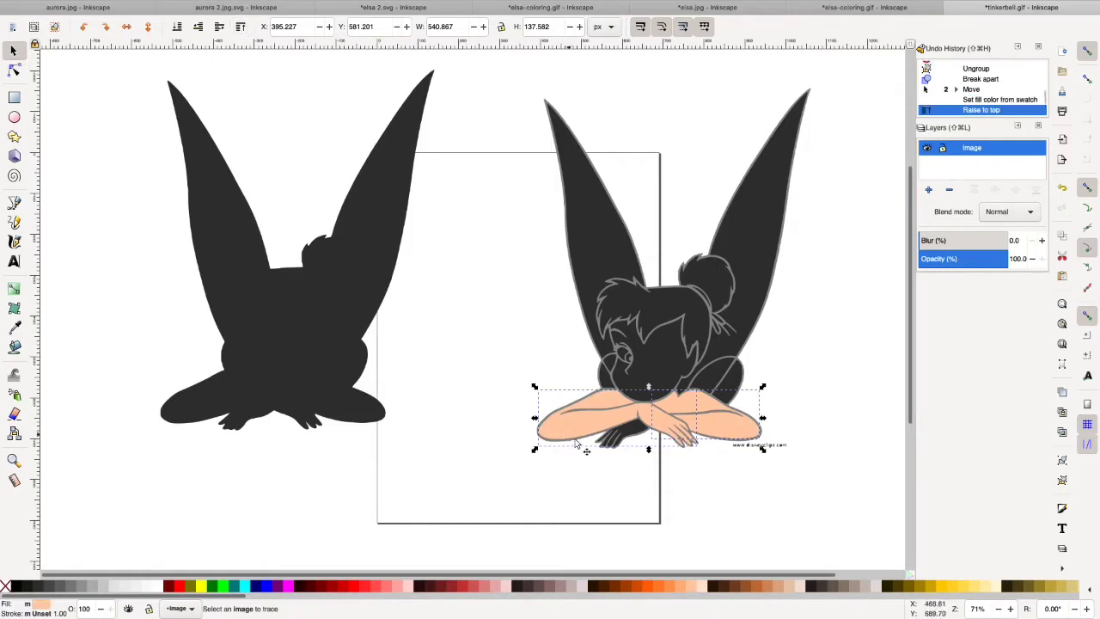
left_click_drag(576, 442, 189, 408)
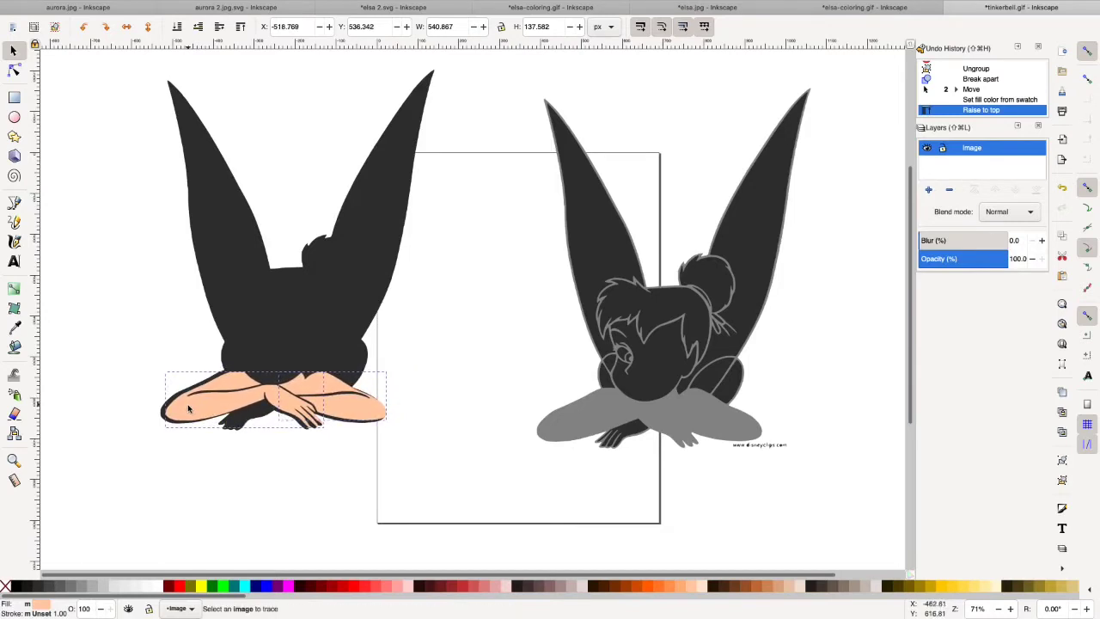
left_click_drag(189, 409, 189, 409)
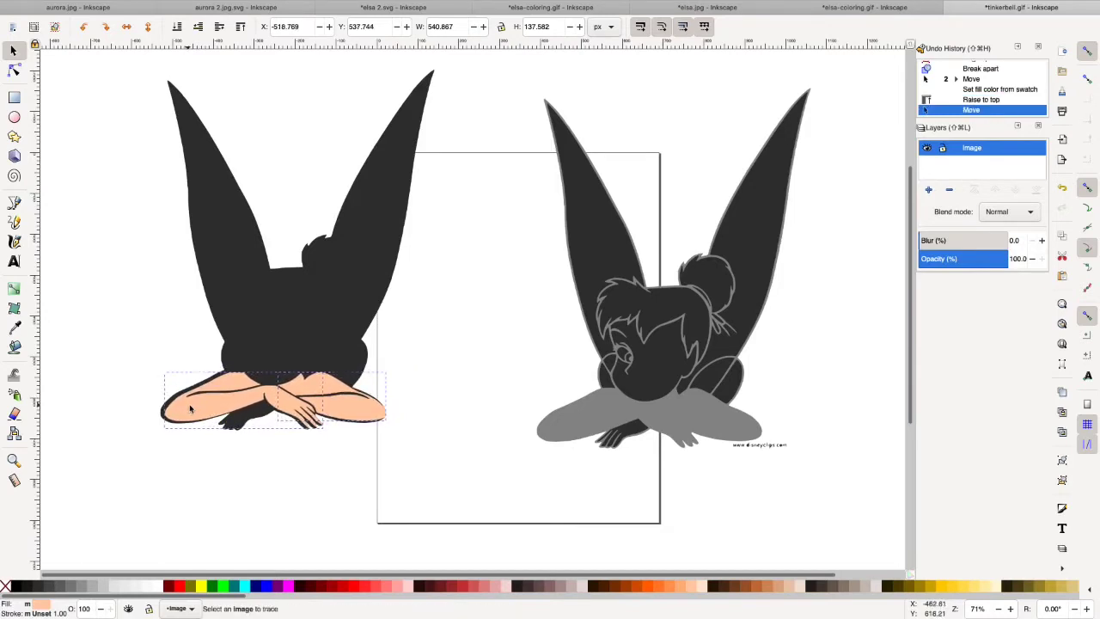
Step: Select all the right-hand line-art pieces and raise them to the top
left_click(846, 286)
left_click_drag(477, 63, 824, 490)
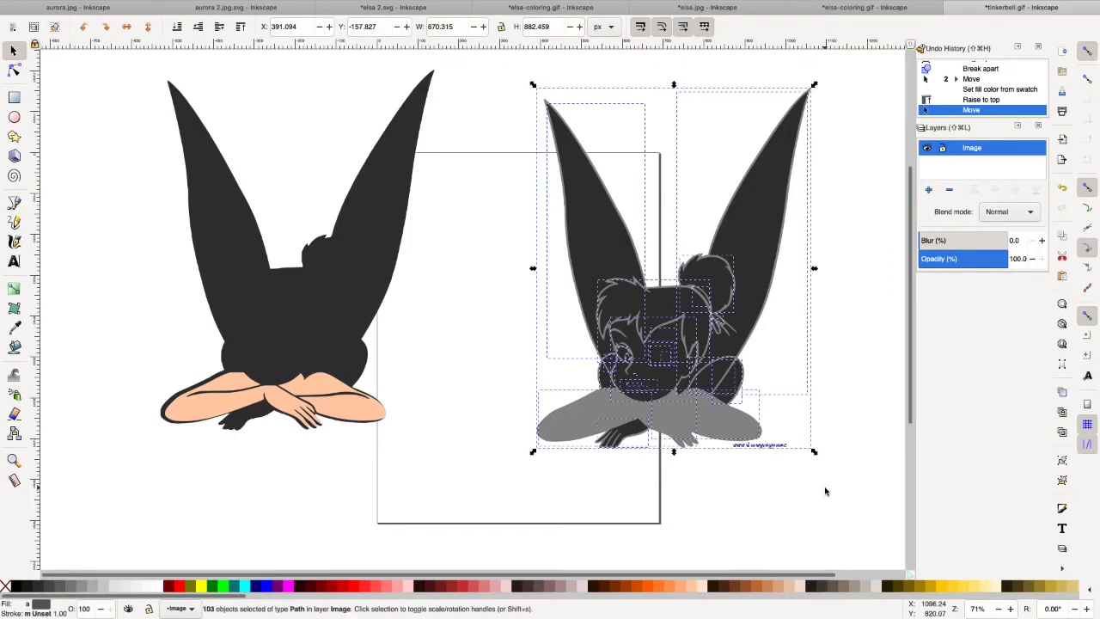
left_click(240, 27)
left_click(847, 418)
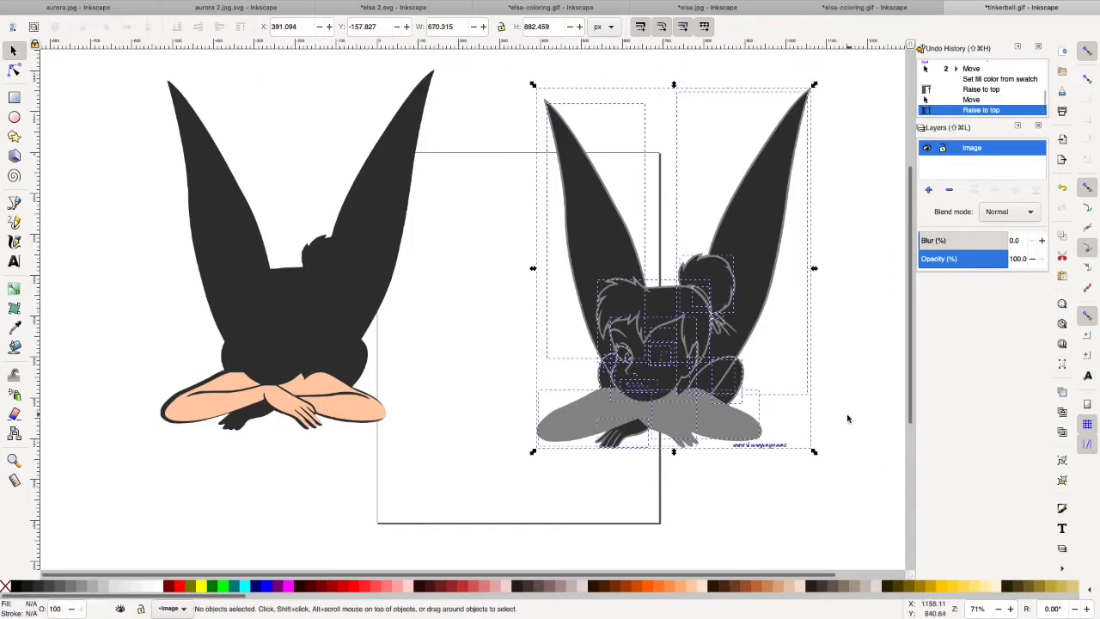
Step: Fill the hands peach and nudge hands and arms into position on the left figure
left_click(638, 434)
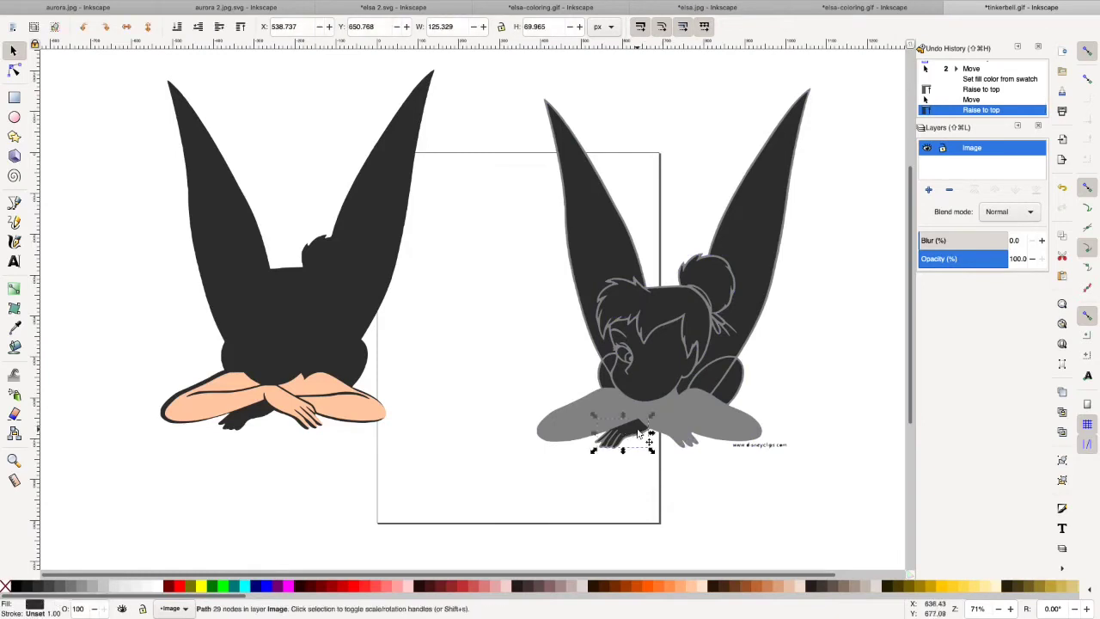
left_click(697, 588)
left_click_drag(533, 427, 249, 411)
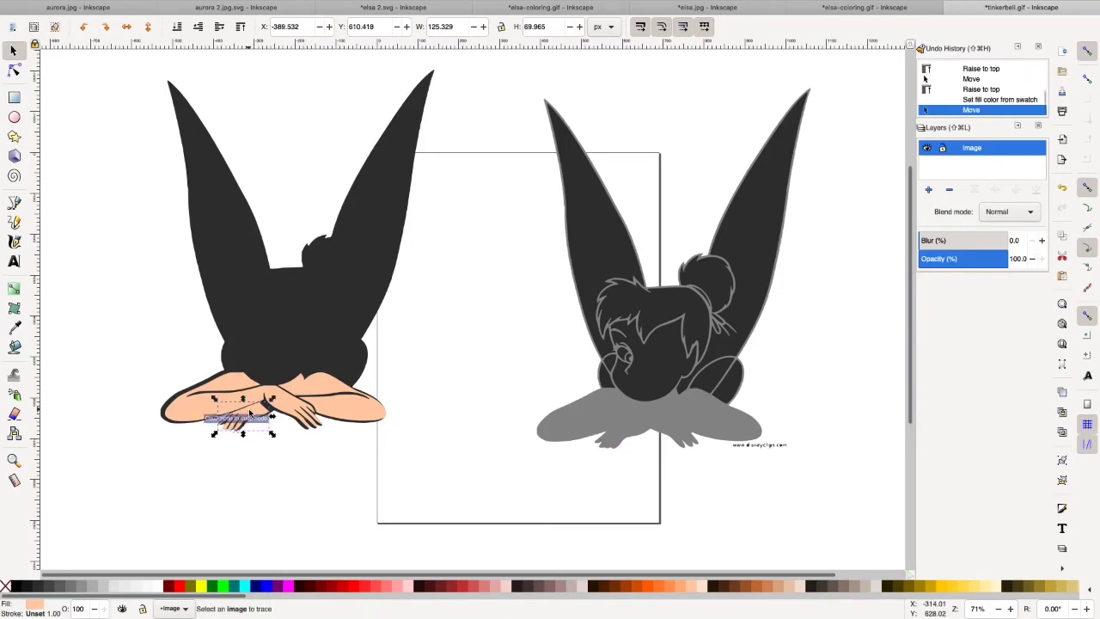
key("Right")
key("Right")
key("Right")
key("Right")
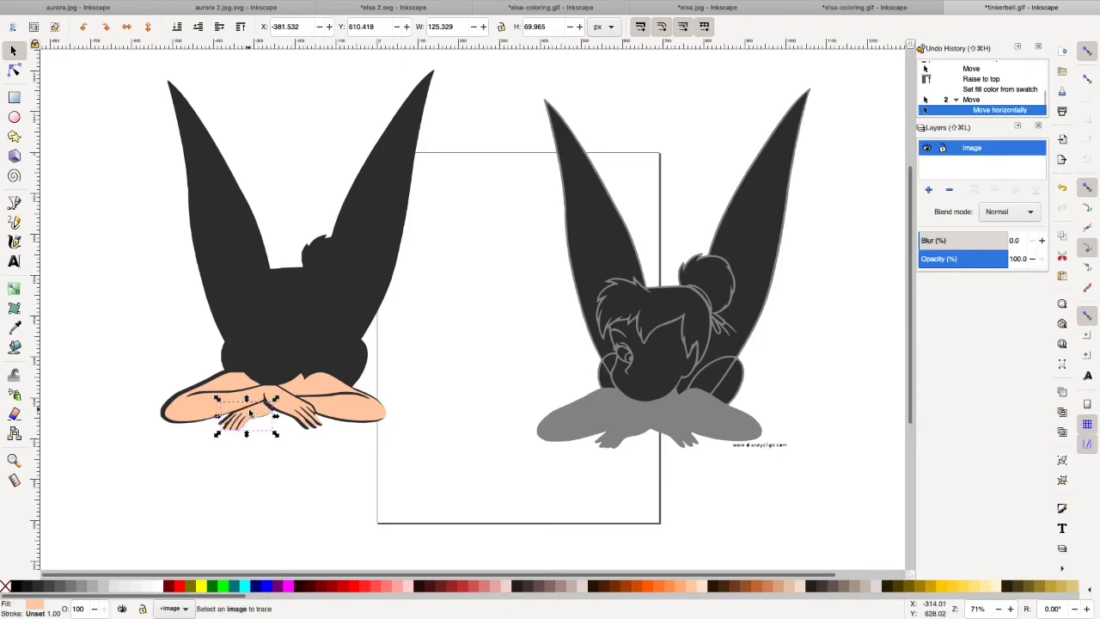
key("Up")
left_click(196, 404)
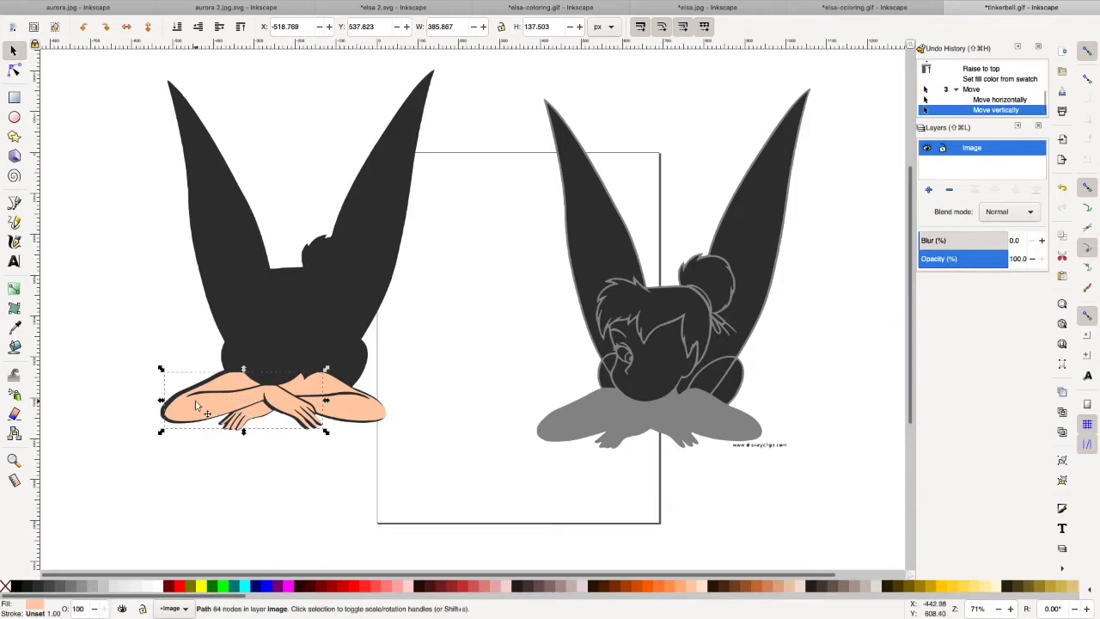
key("Left")
key("Left")
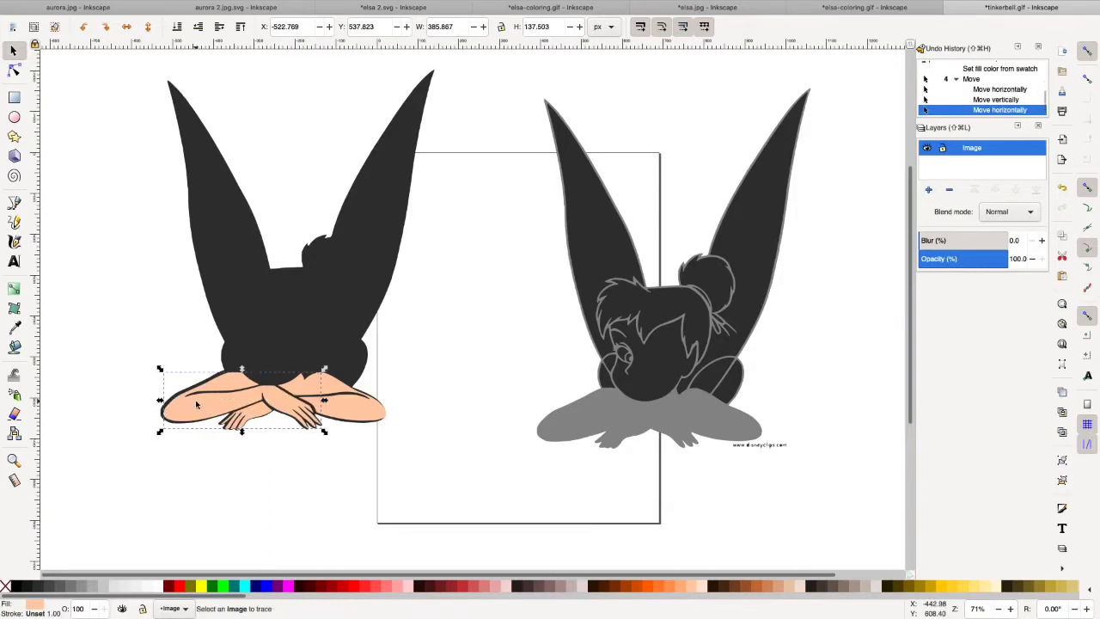
Step: Fill the hair and bun yellow and move them onto the left figure's head
left_click(509, 387)
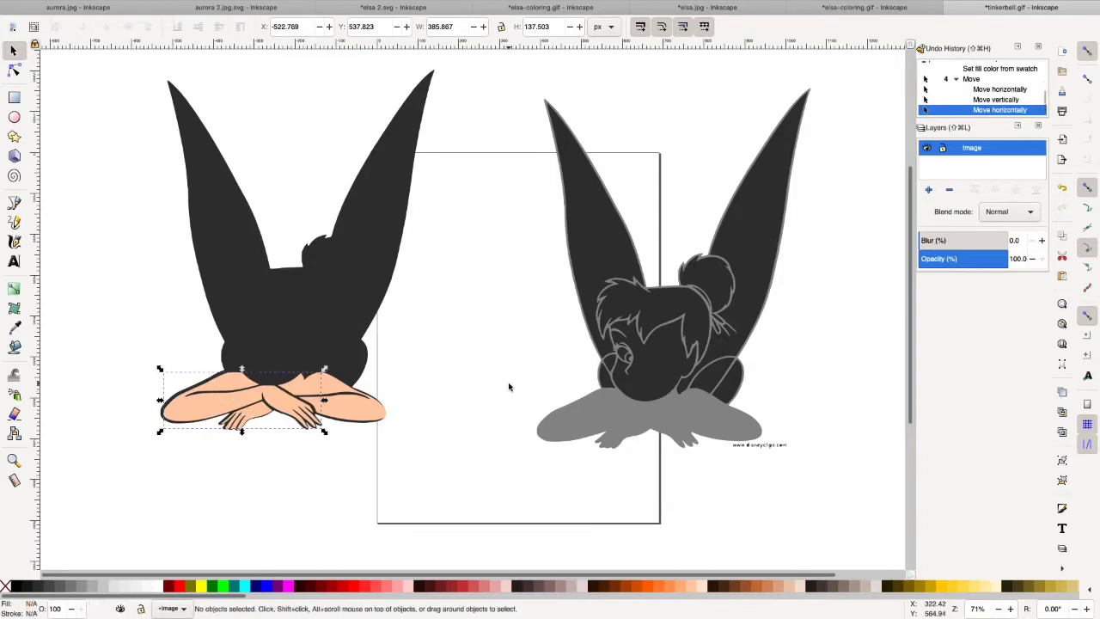
left_click(685, 302)
left_click(714, 290, "shift")
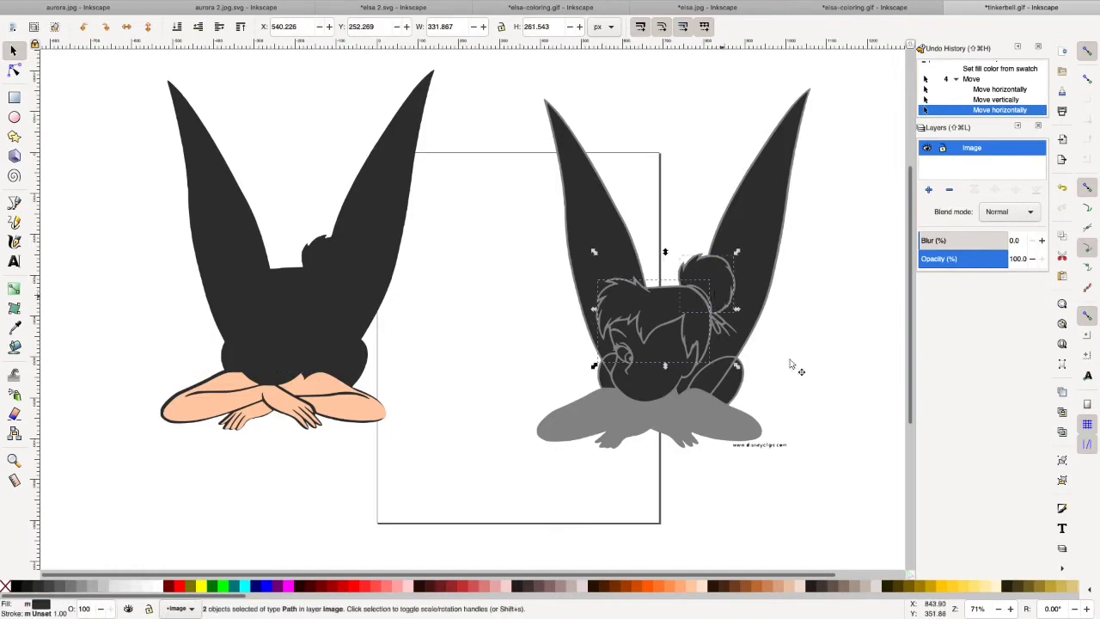
left_click(963, 591)
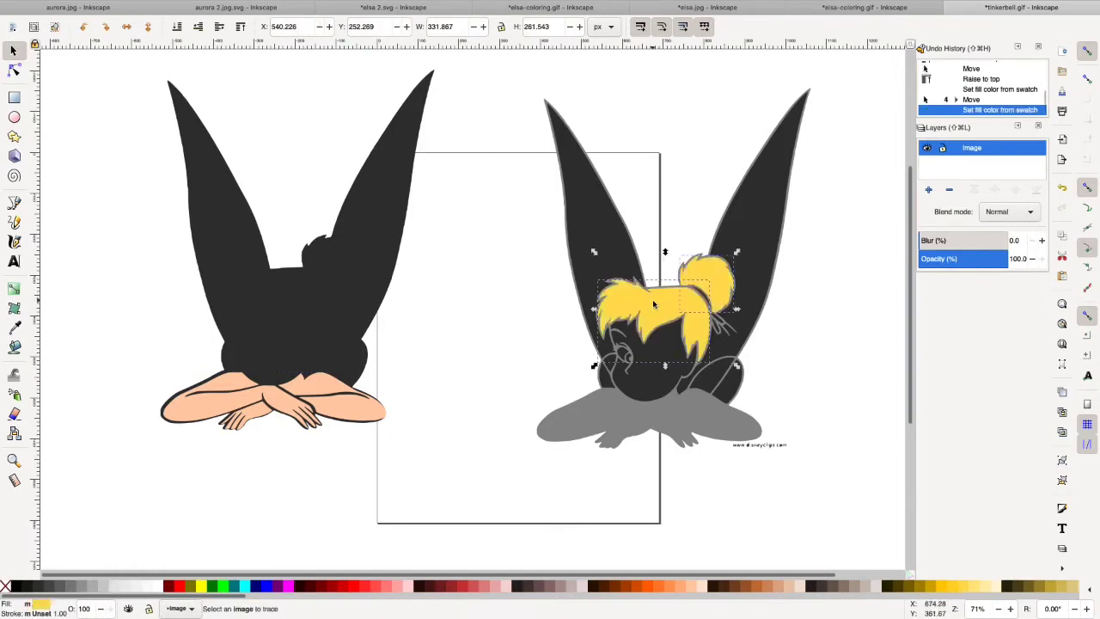
left_click_drag(652, 298, 269, 282)
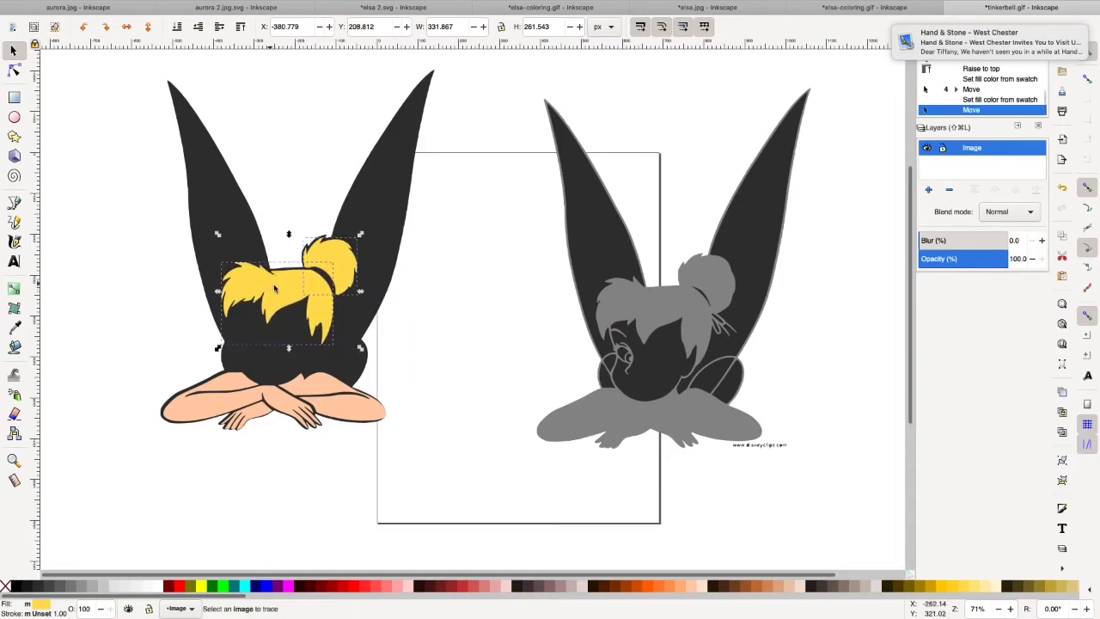
left_click(771, 235)
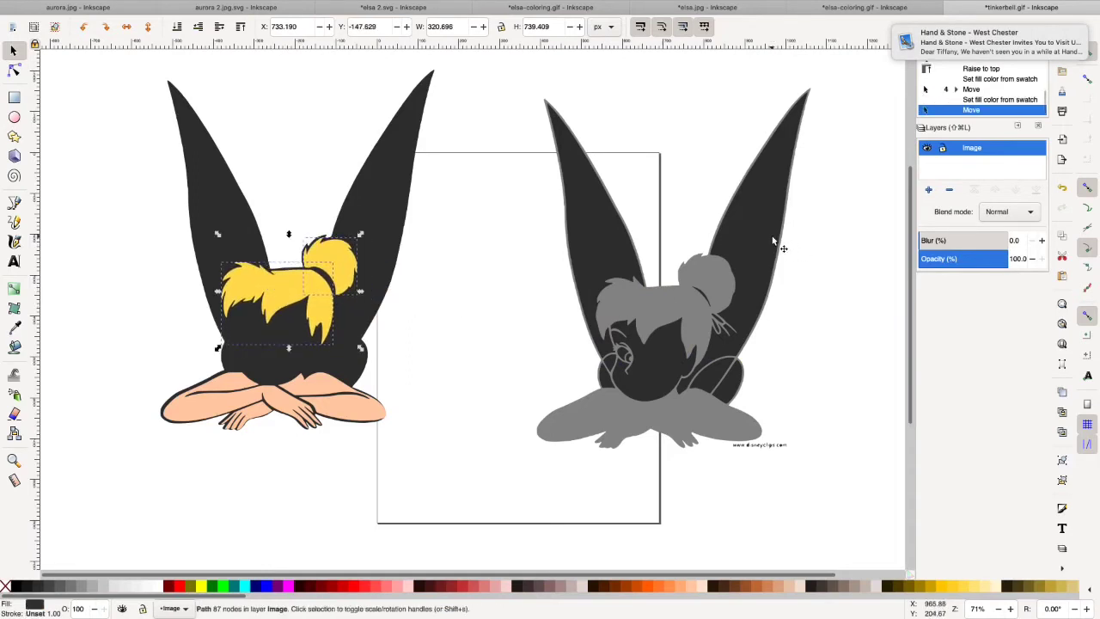
Step: Fill both wings pale yellow-green #EEFFAA and place them over the left silhouette's wings
left_click(621, 238, "shift")
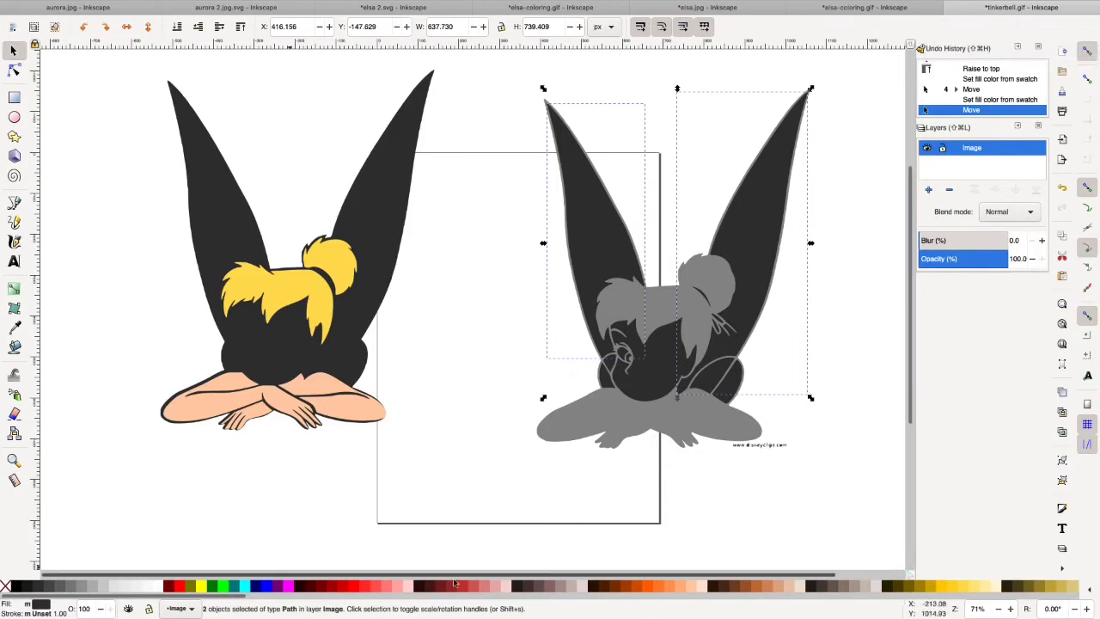
scroll(699, 594, "right", 5)
scroll(700, 592, "right", 6)
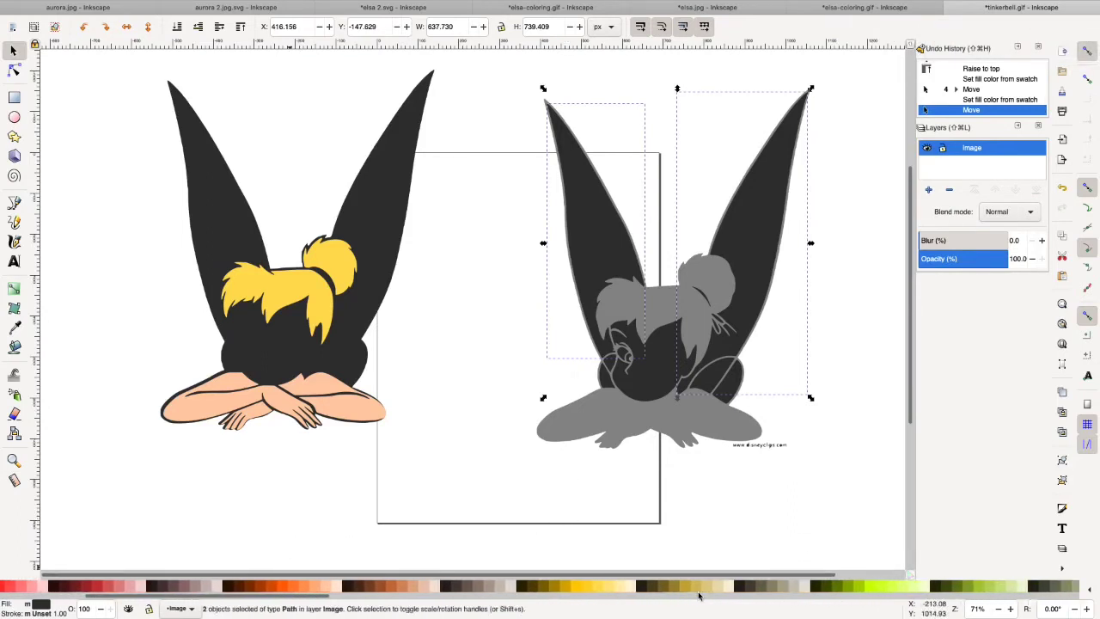
left_click(700, 588)
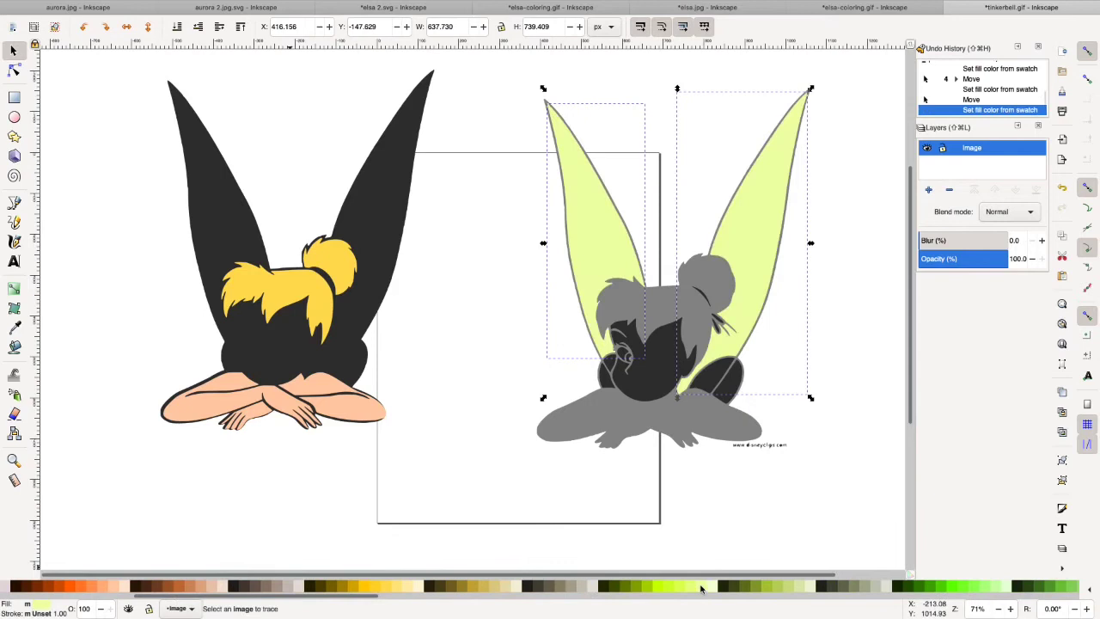
left_click_drag(747, 280, 354, 248)
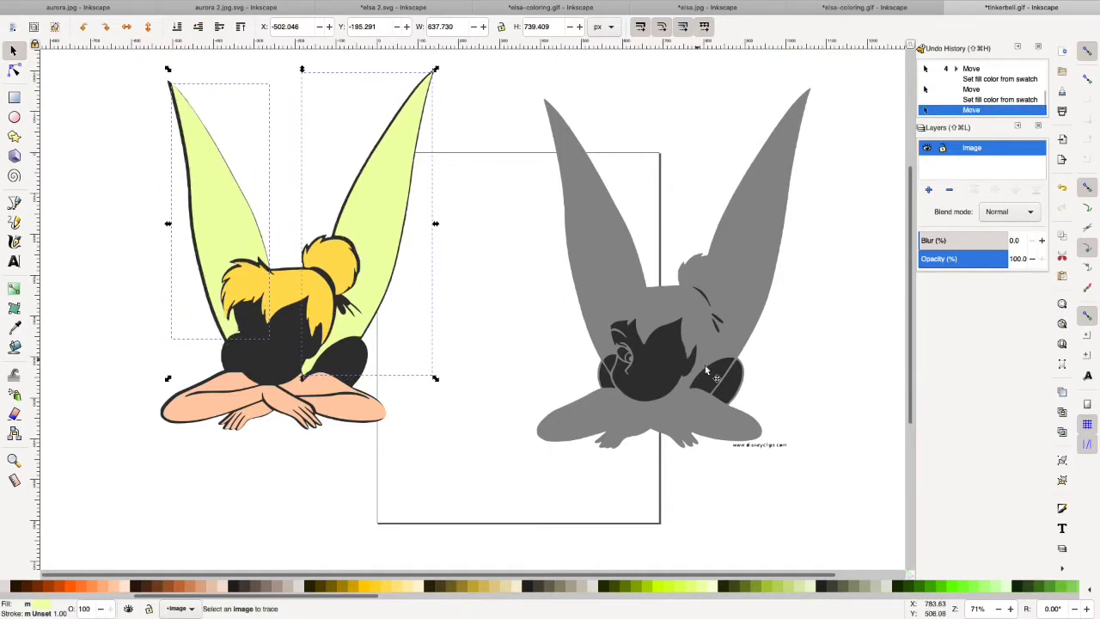
Step: Fill the four dark lower-wing pieces pale yellow-green and place them beside the coloured Tinkerbell's shoulders
left_click(604, 377)
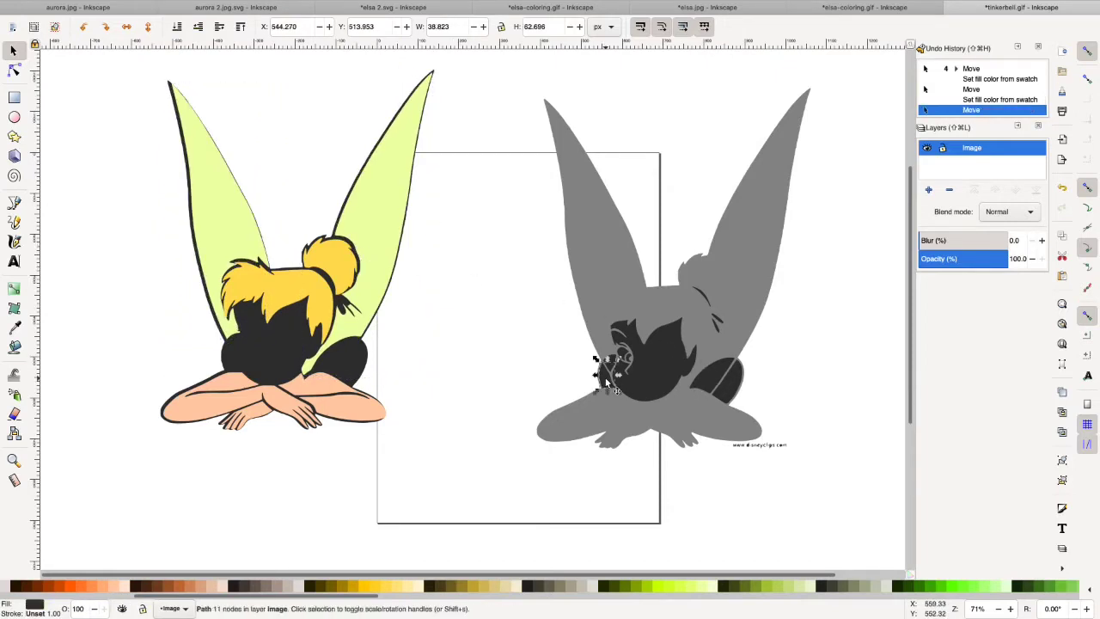
left_click(606, 360, "shift")
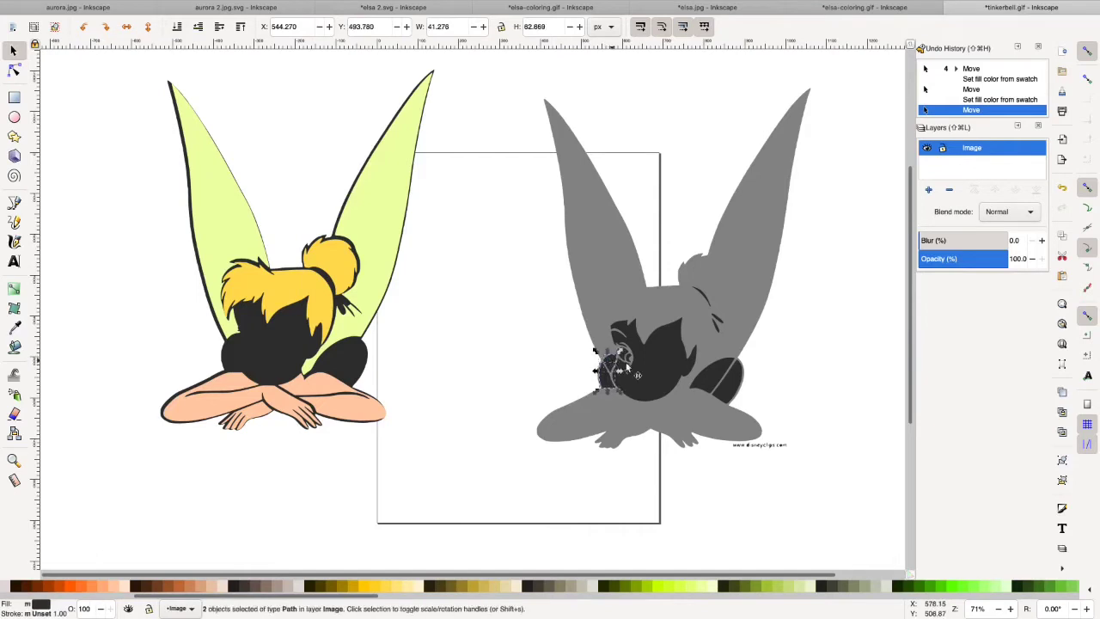
left_click(703, 378, "shift")
left_click(737, 383, "shift")
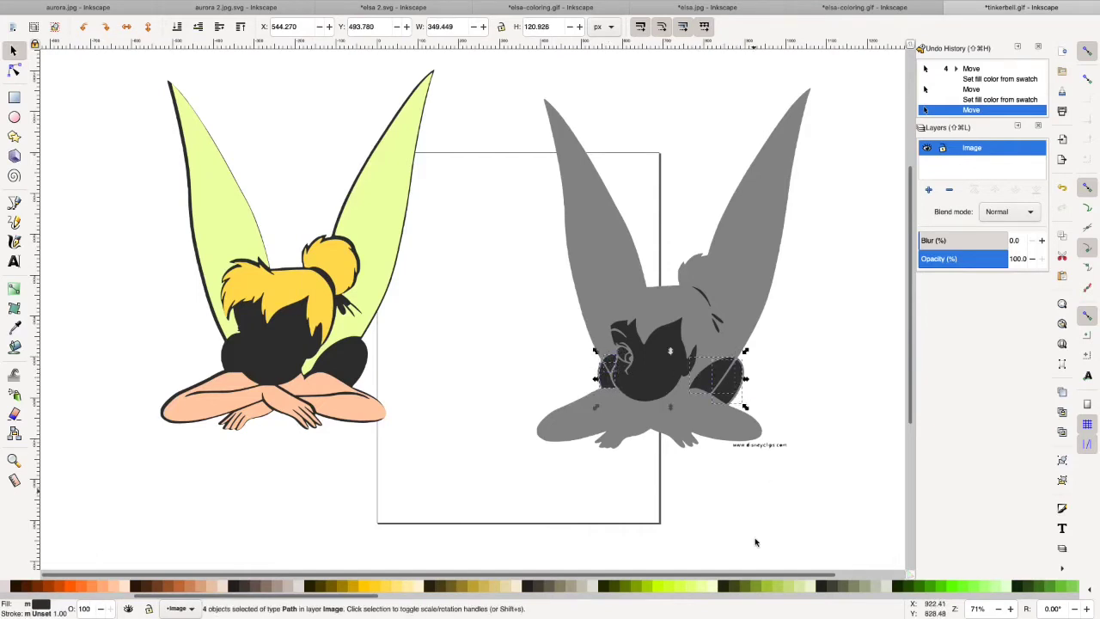
left_click(701, 585)
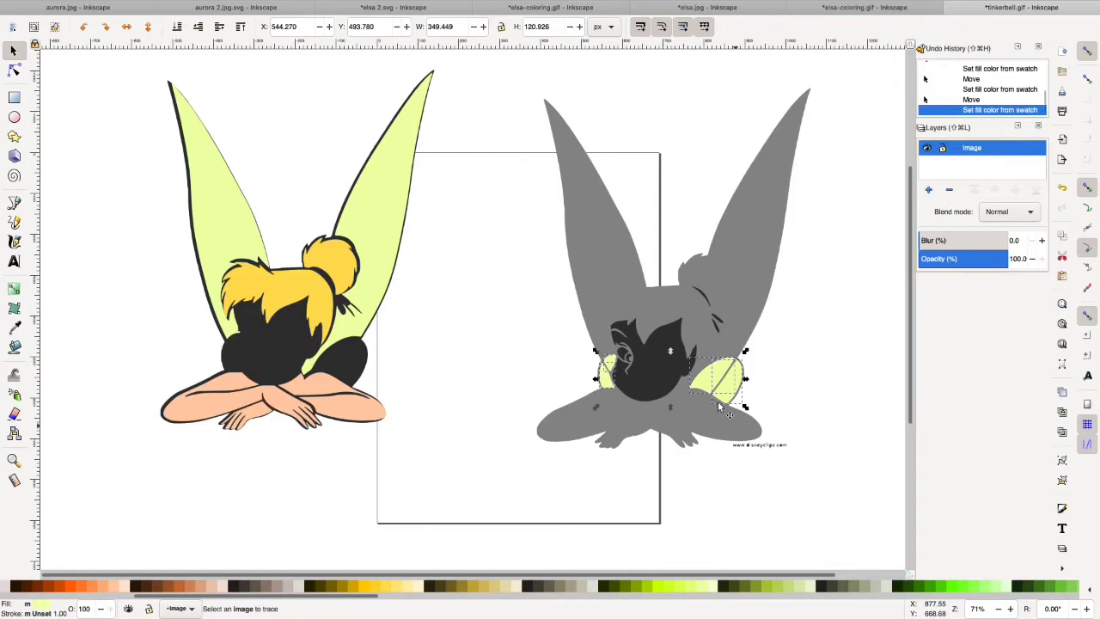
left_click_drag(703, 388, 325, 368)
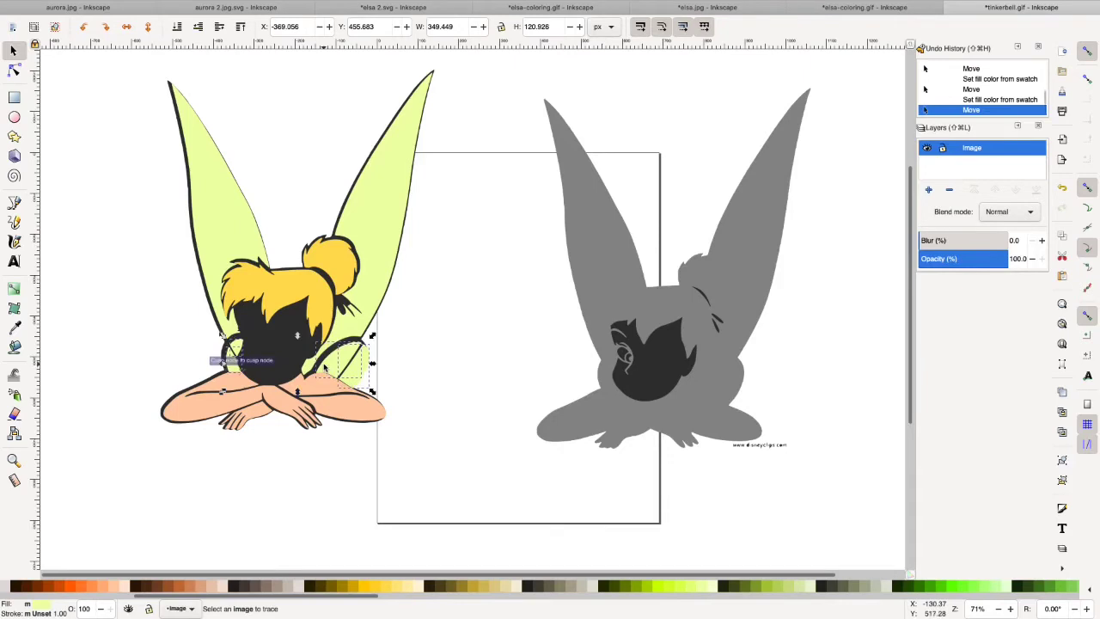
key("Left")
key("Left")
key("Left")
key("Up")
key("Up")
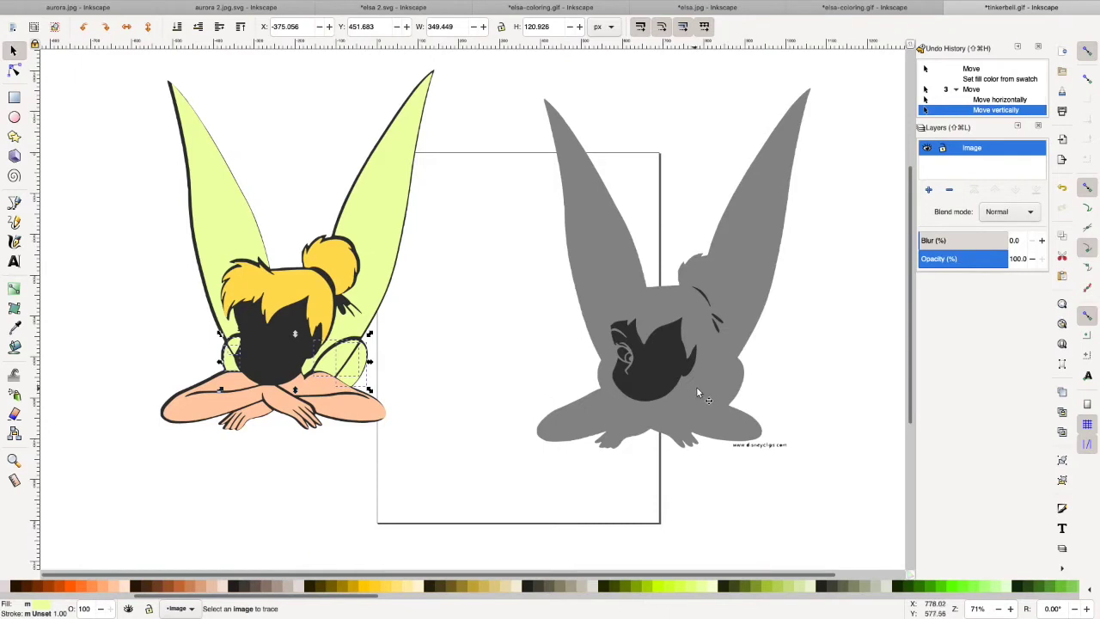
Step: Fill the two small hair-tie strokes on the grey figure yellow-green
left_click(703, 295)
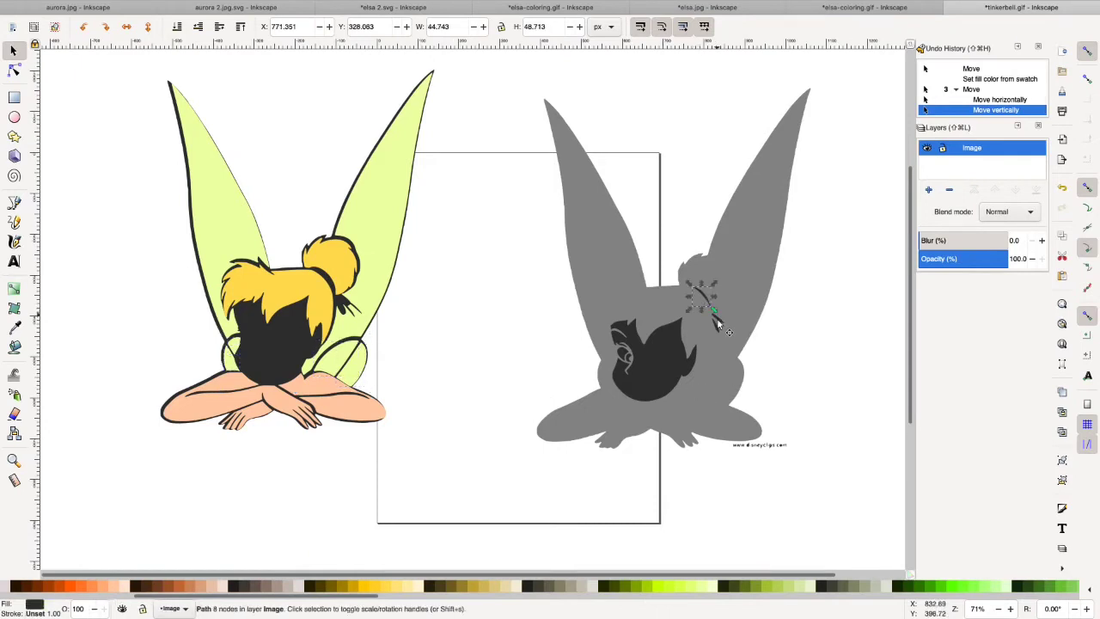
left_click(718, 323, "shift")
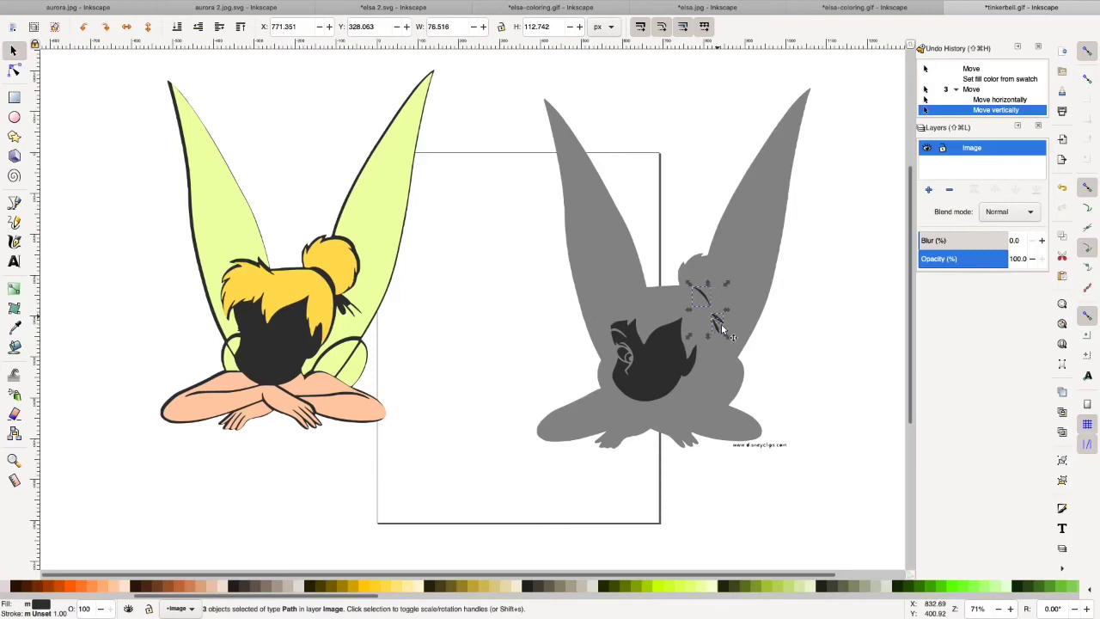
left_click(650, 587)
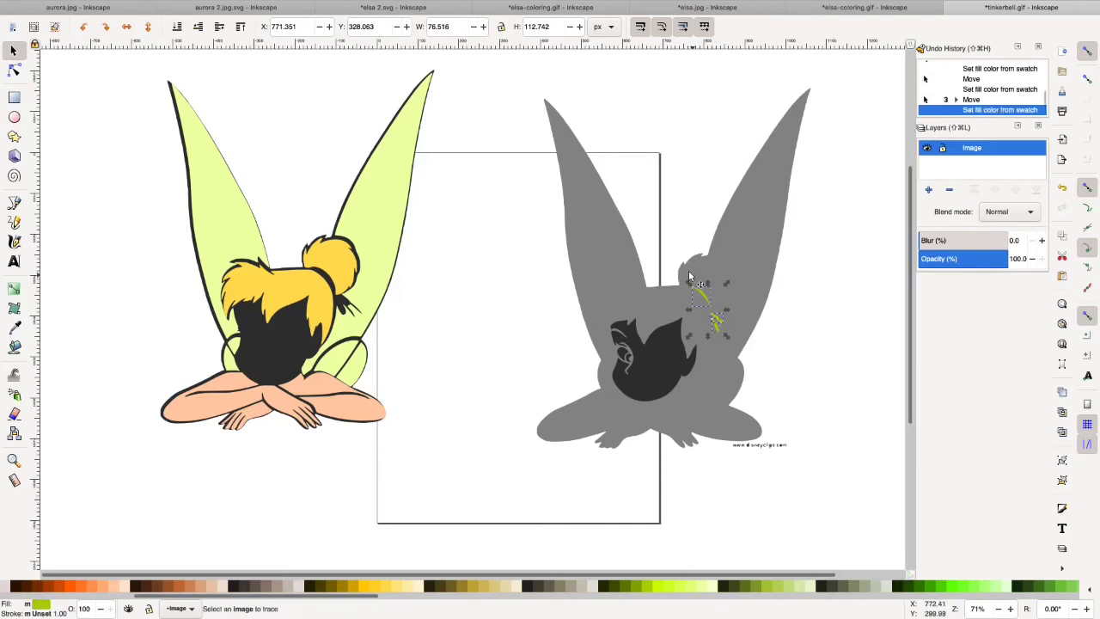
Step: Delete the grey silhouette hiding the right figure's white outlines
left_click_drag(585, 286, 293, 277)
left_click_drag(534, 290, 543, 285)
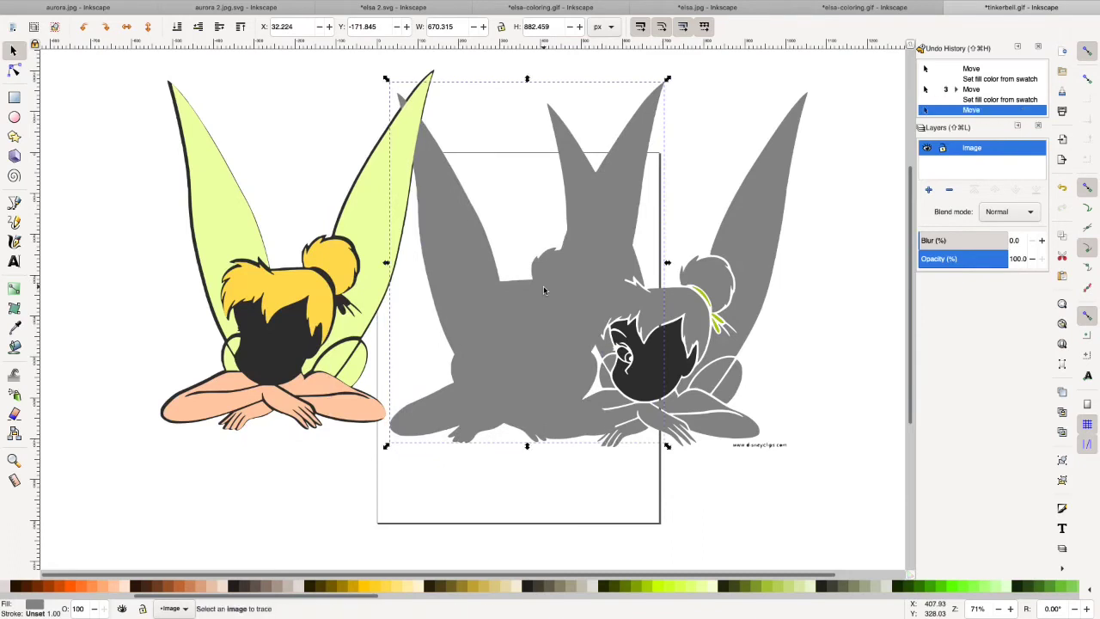
key("Delete")
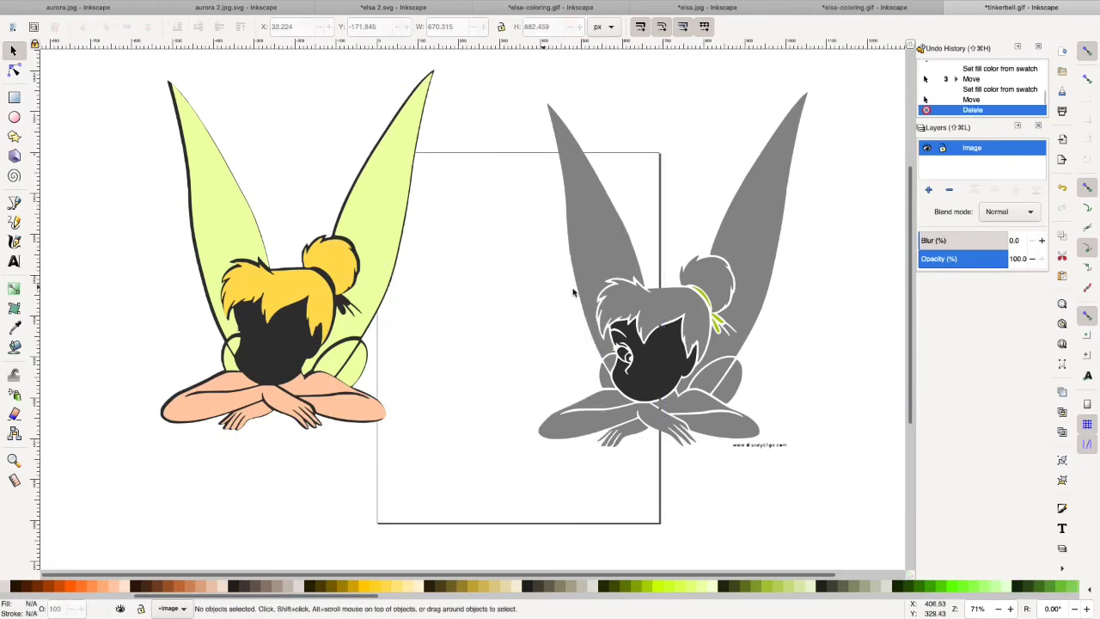
Step: Move the three green hair-tie pieces onto the coloured Tinkerbell's bun
left_click(720, 325)
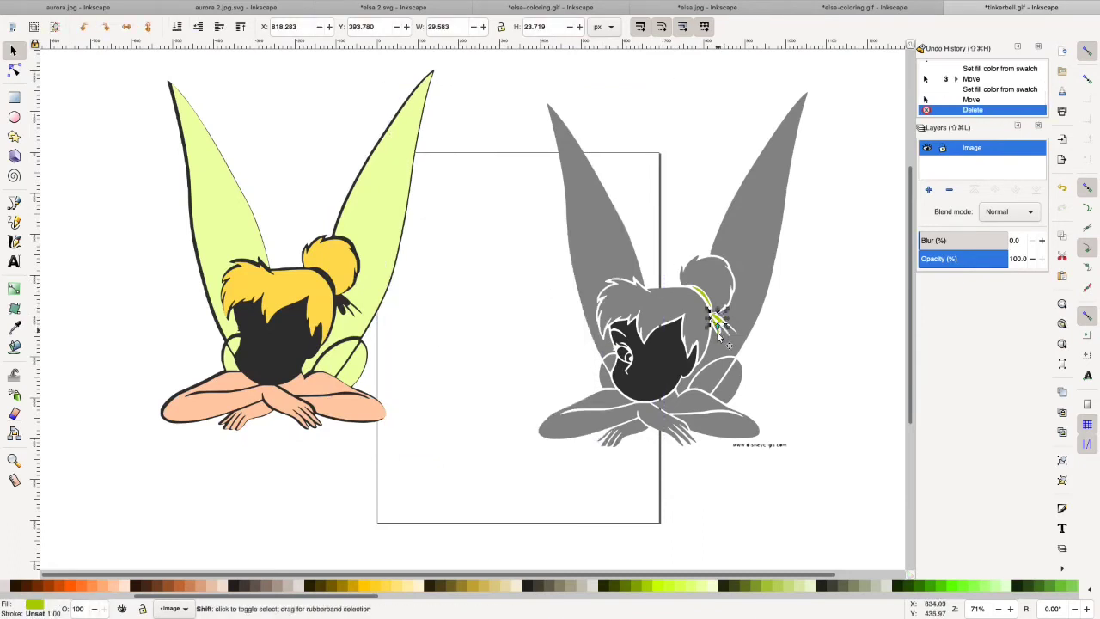
left_click(722, 331, "shift")
left_click(719, 311, "shift")
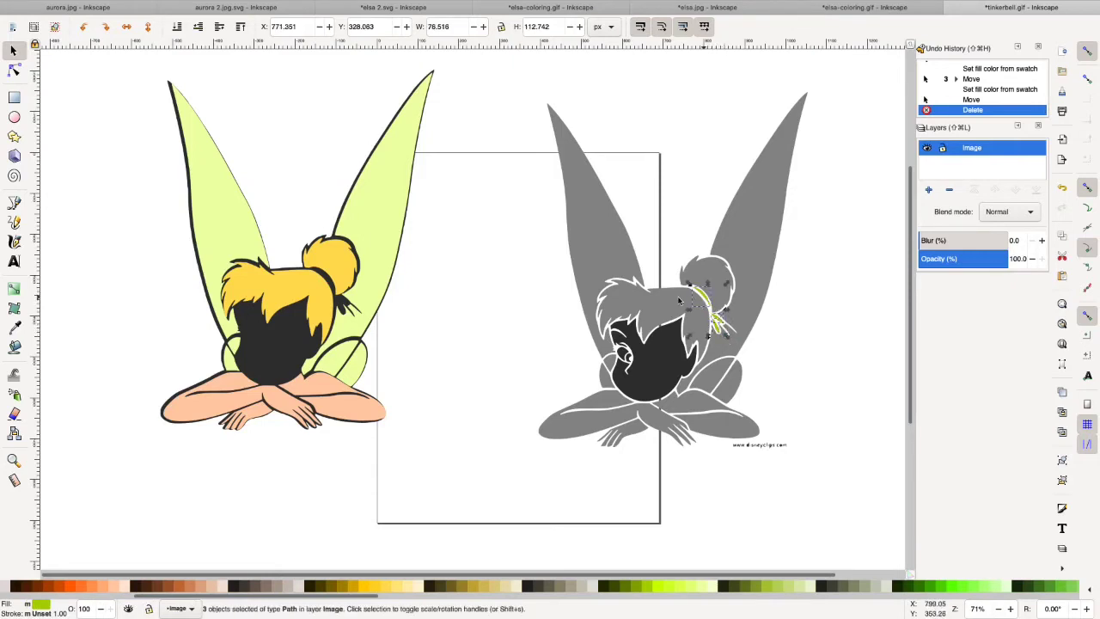
left_click_drag(679, 301, 323, 280)
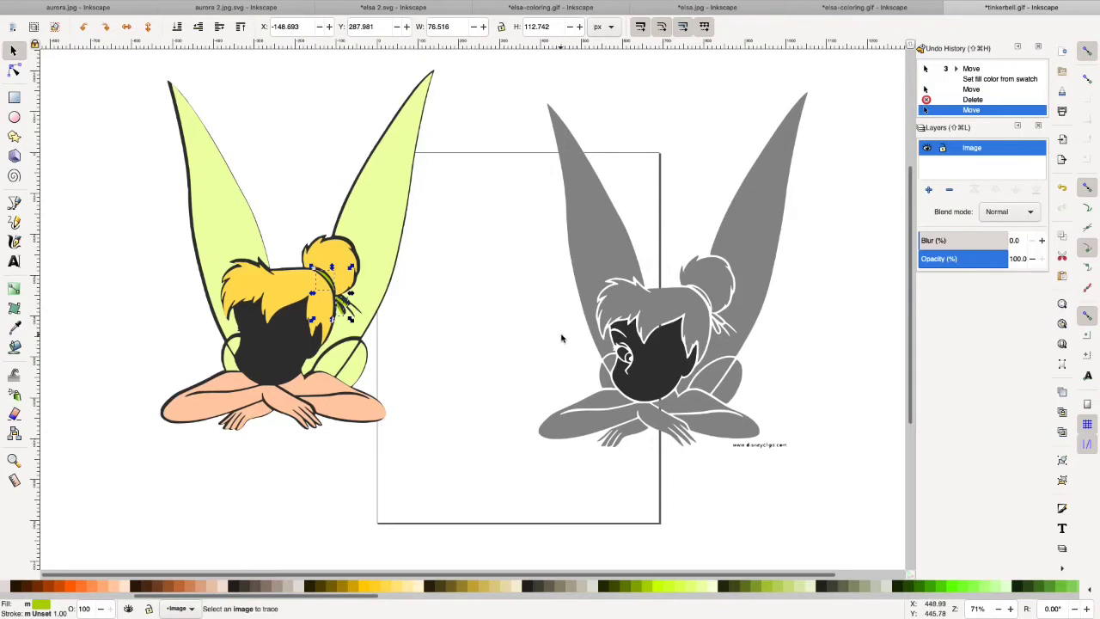
Step: Fill the grey figure's face pieces olive and raise them to the top
left_click_drag(562, 316, 699, 398)
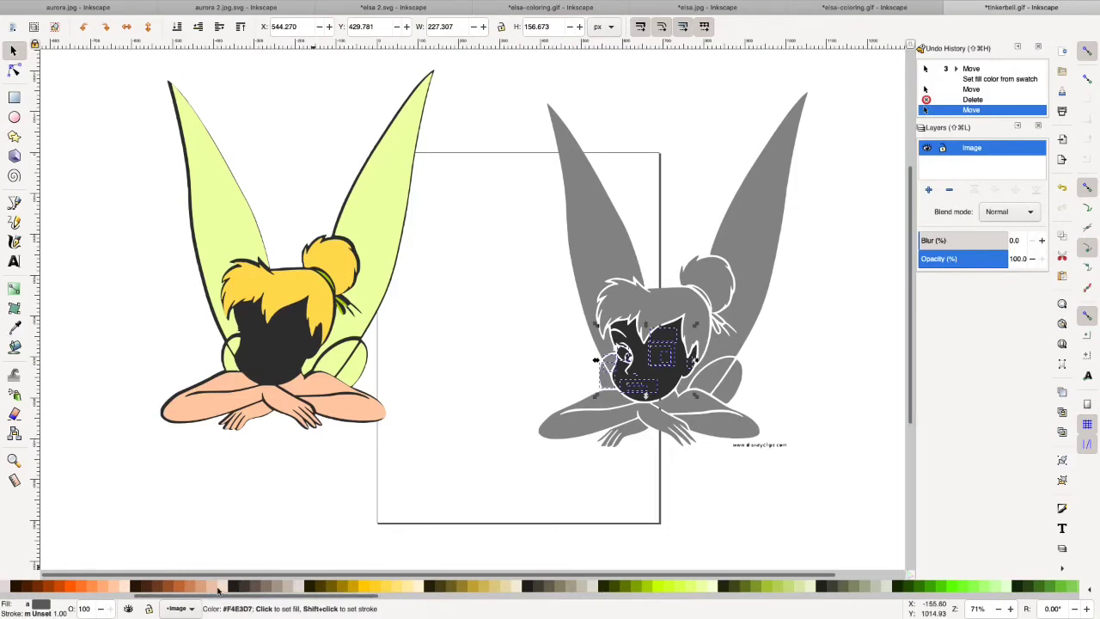
left_click(335, 587)
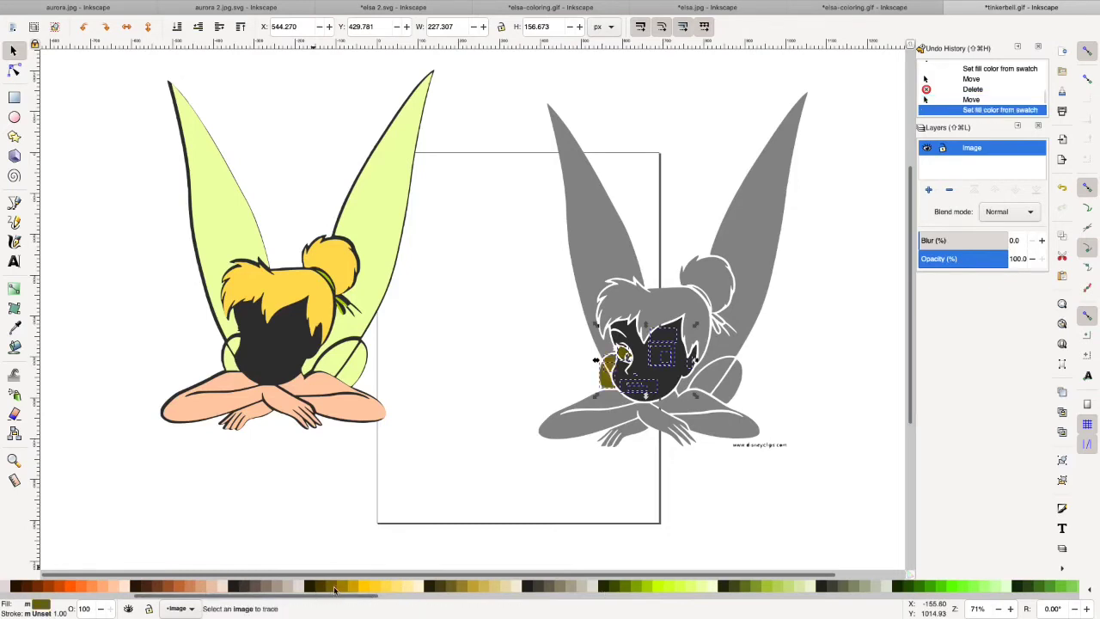
mouse_move(258, 3)
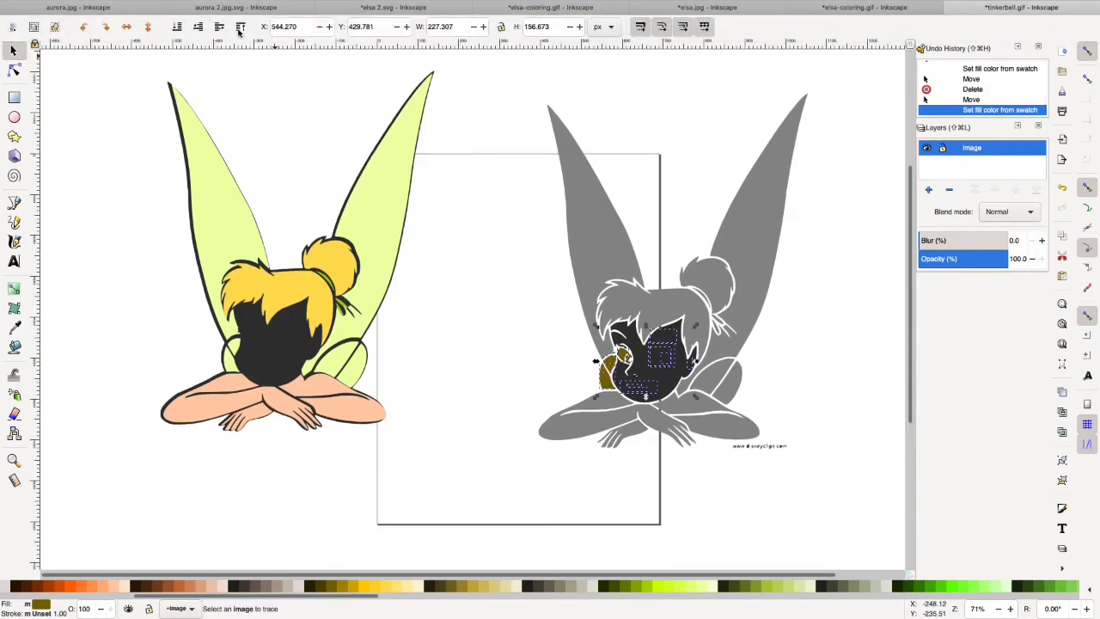
left_click(241, 28)
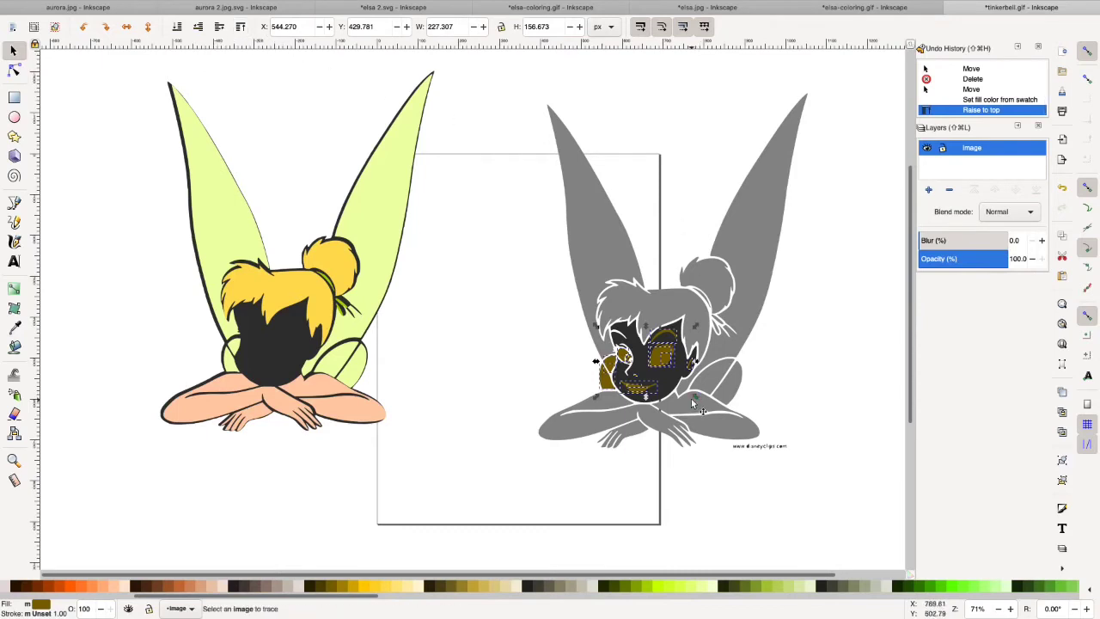
Step: Select all six face paths together, ready to combine by exclusion
key("ctrl+asciicircum")
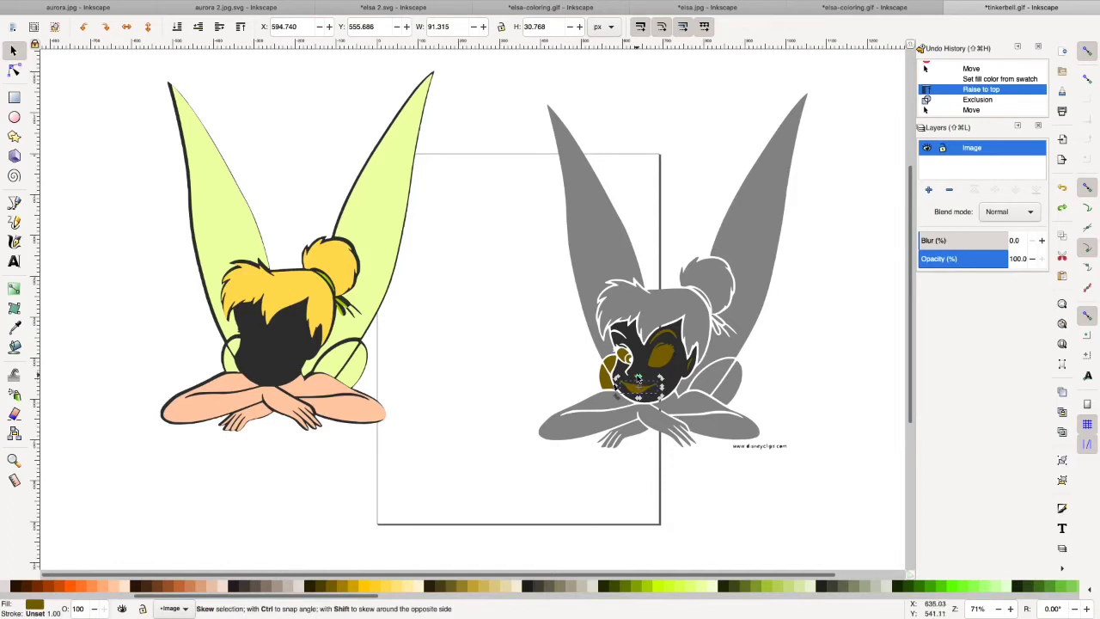
left_click(638, 378, "shift")
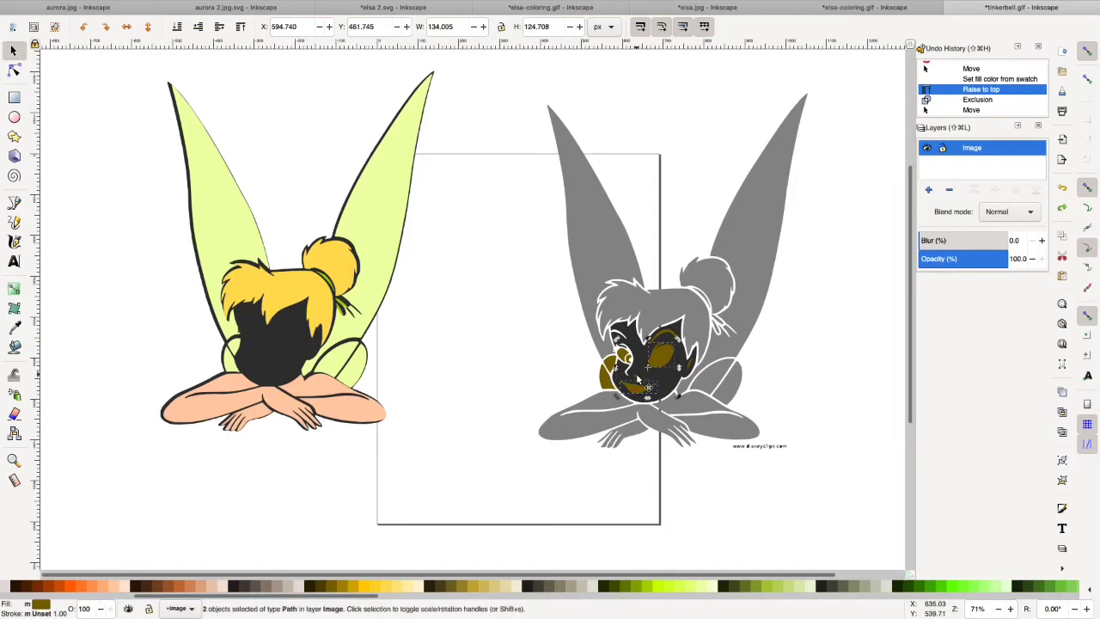
left_click(664, 337, "shift")
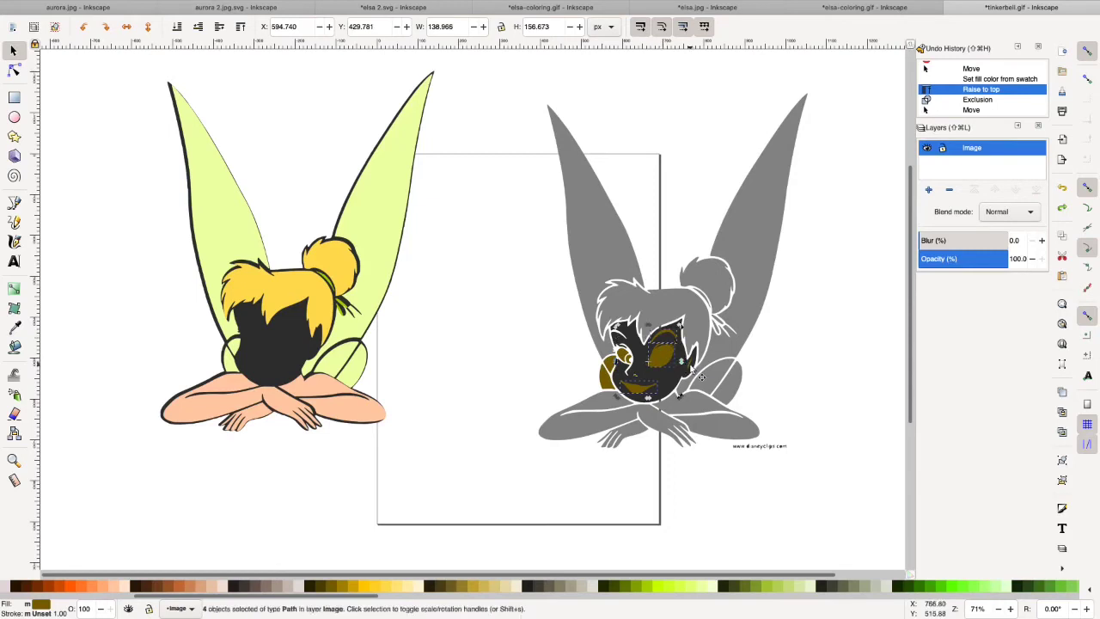
left_click(691, 368, "shift")
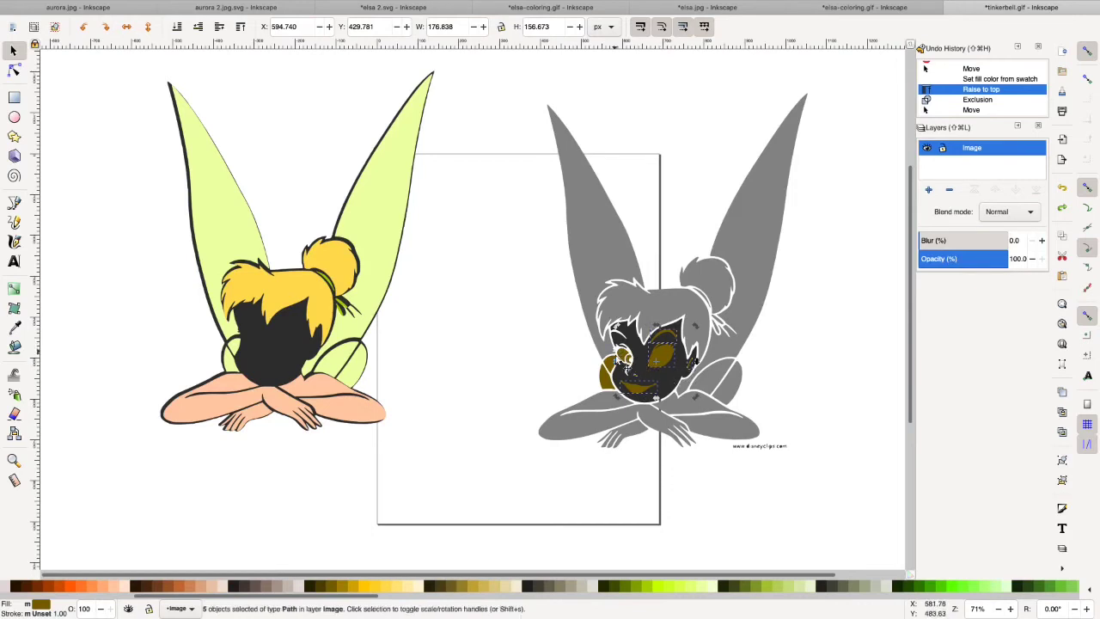
left_click(673, 384, "shift")
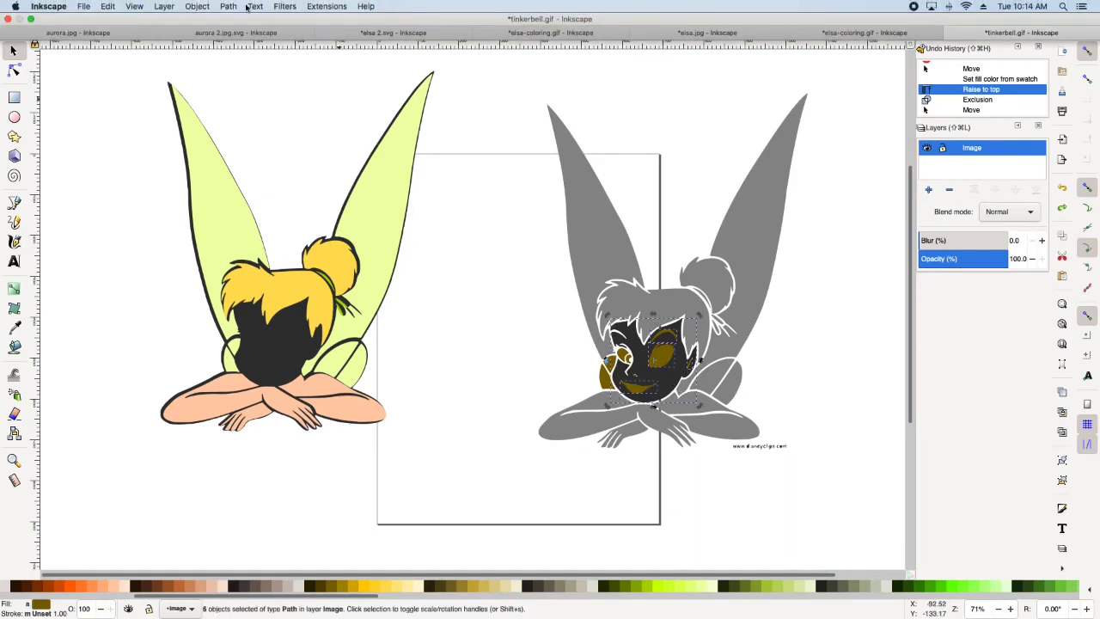
Step: Merge the face paths with Path > Exclusion into one 136-node shape and move it onto the blank page
left_click(229, 7)
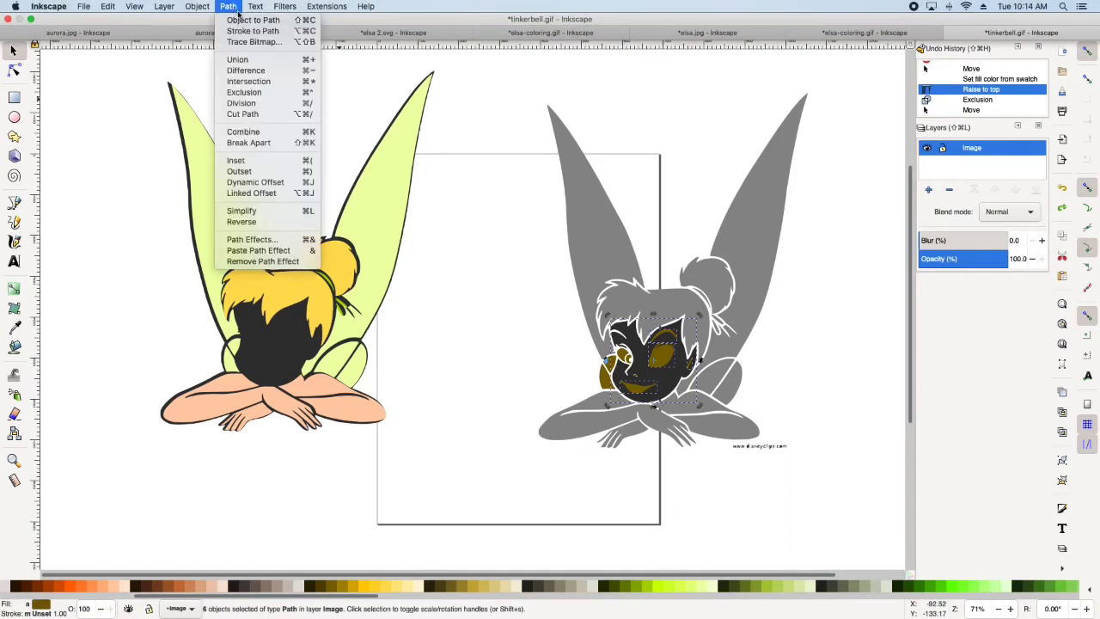
left_click(274, 93)
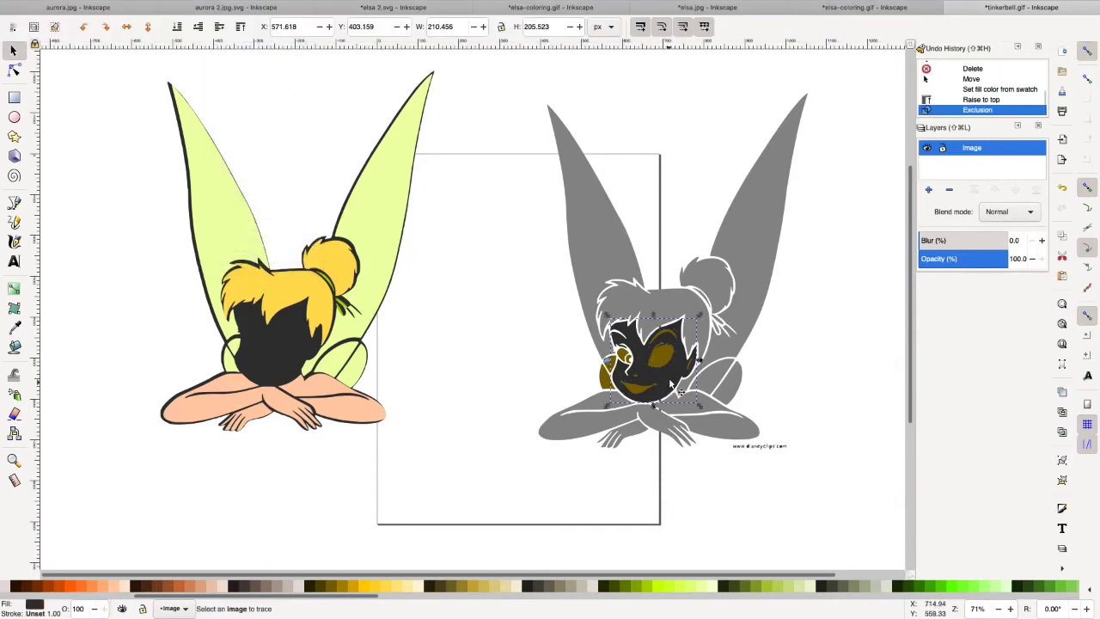
left_click_drag(656, 384, 543, 371)
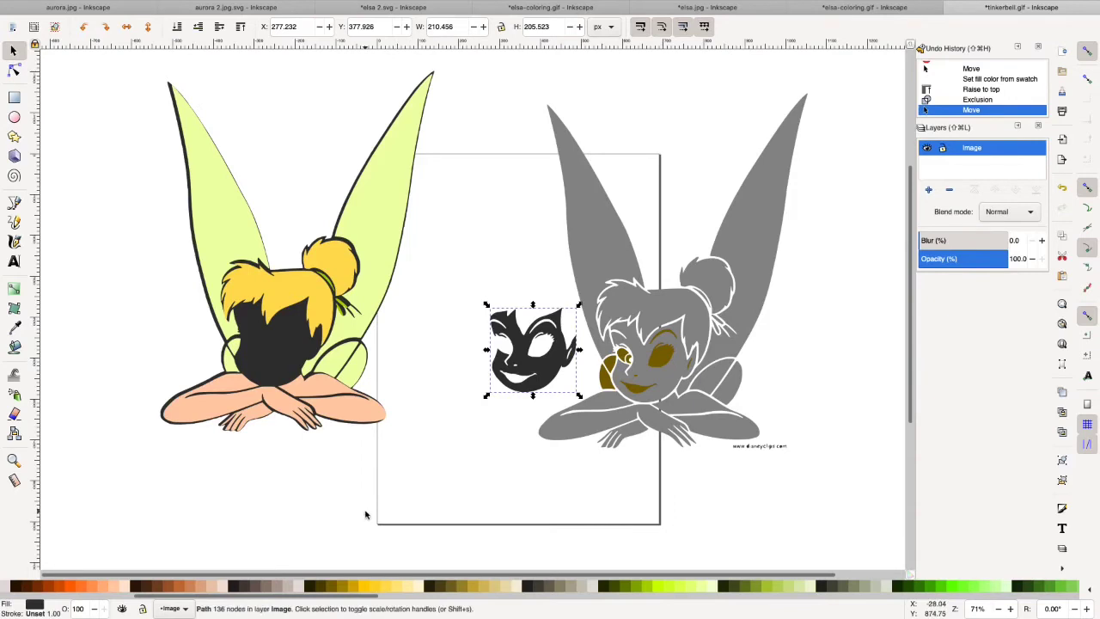
Step: Fill the merged face shape with the peach skin colour and place it over the coloured Tinkerbell's face
left_click(15, 328)
left_click(181, 410)
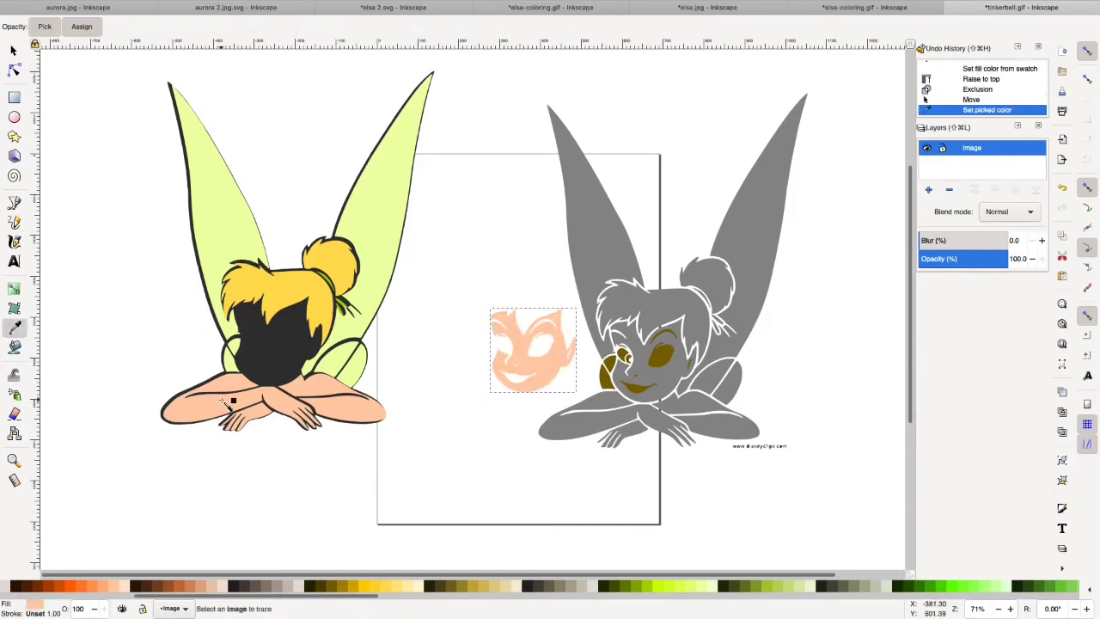
left_click(13, 52)
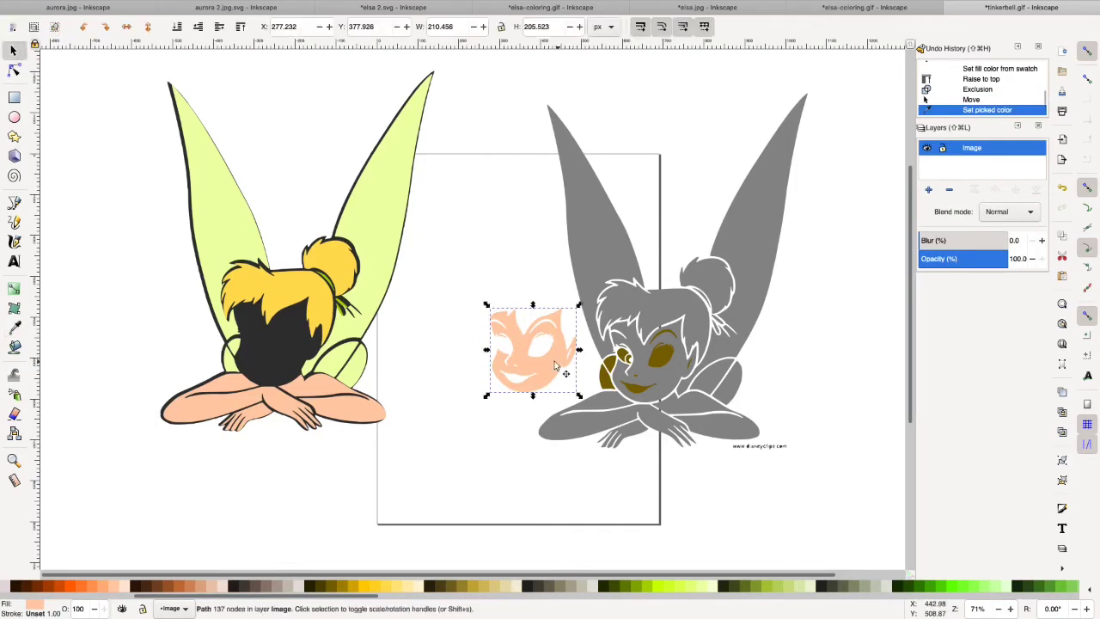
left_click_drag(335, 370, 298, 361)
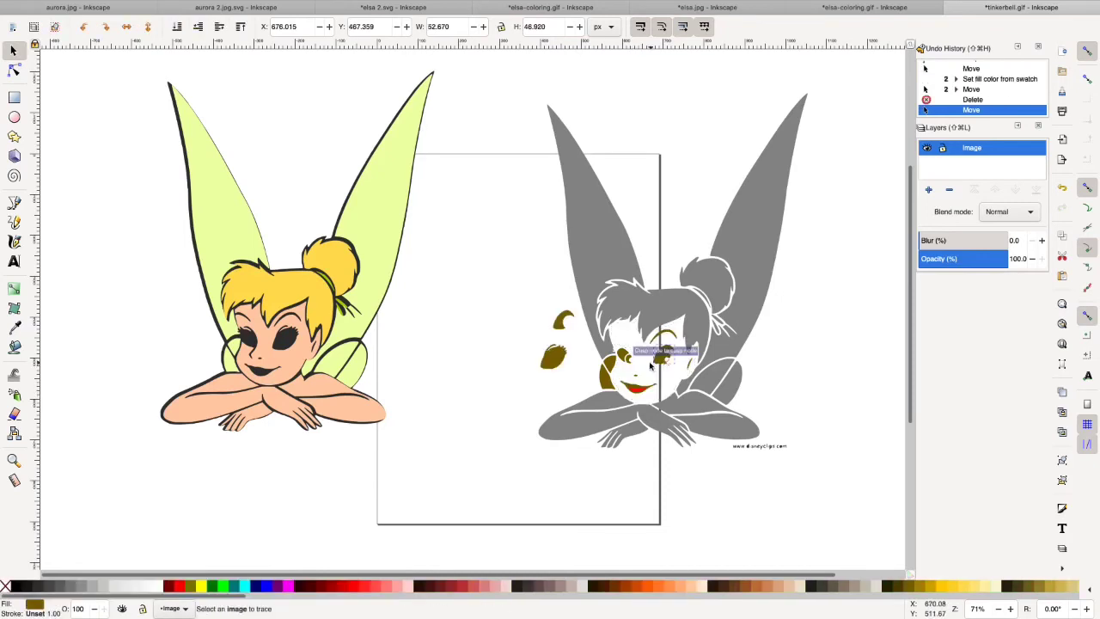
Step: Move both eye pieces onto the coloured Tinkerbell's face and make them white
left_click_drag(650, 365, 649, 365)
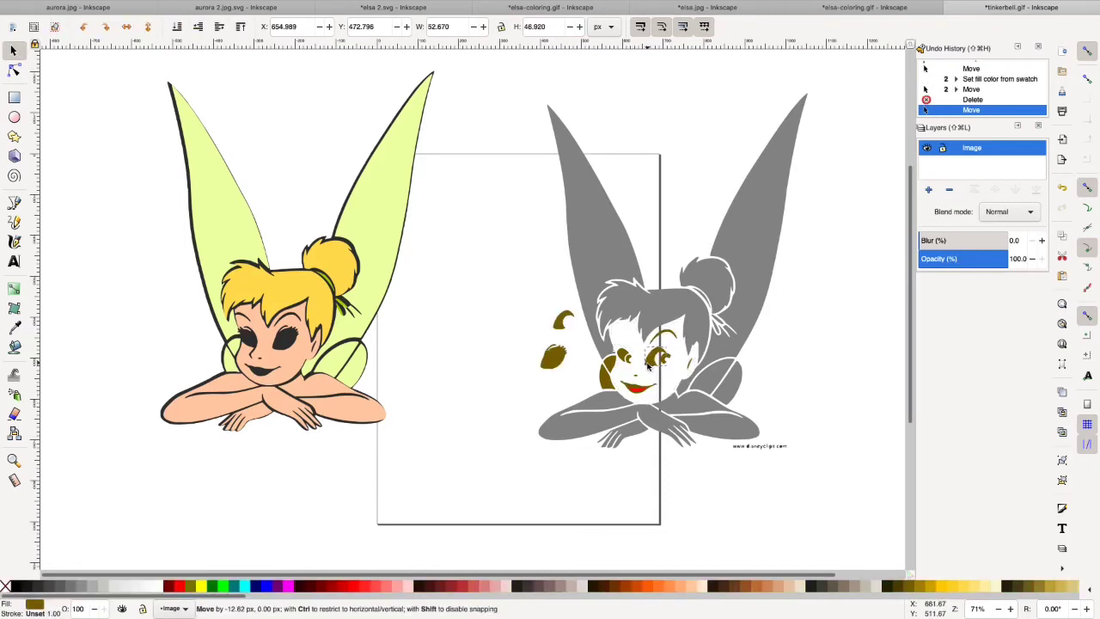
left_click(624, 359, "shift")
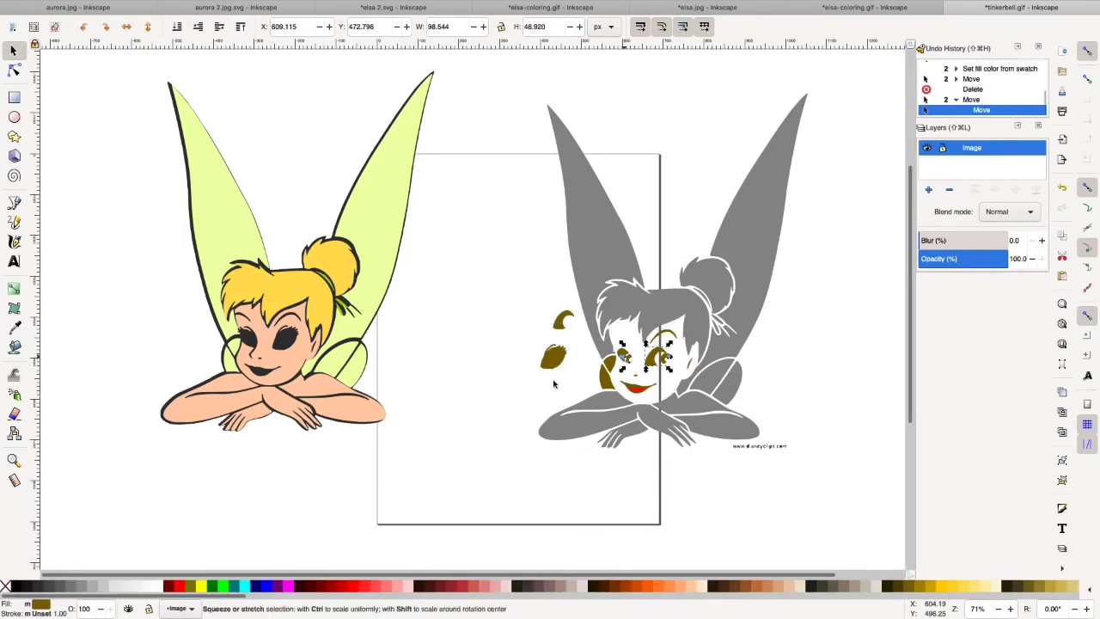
left_click(159, 588)
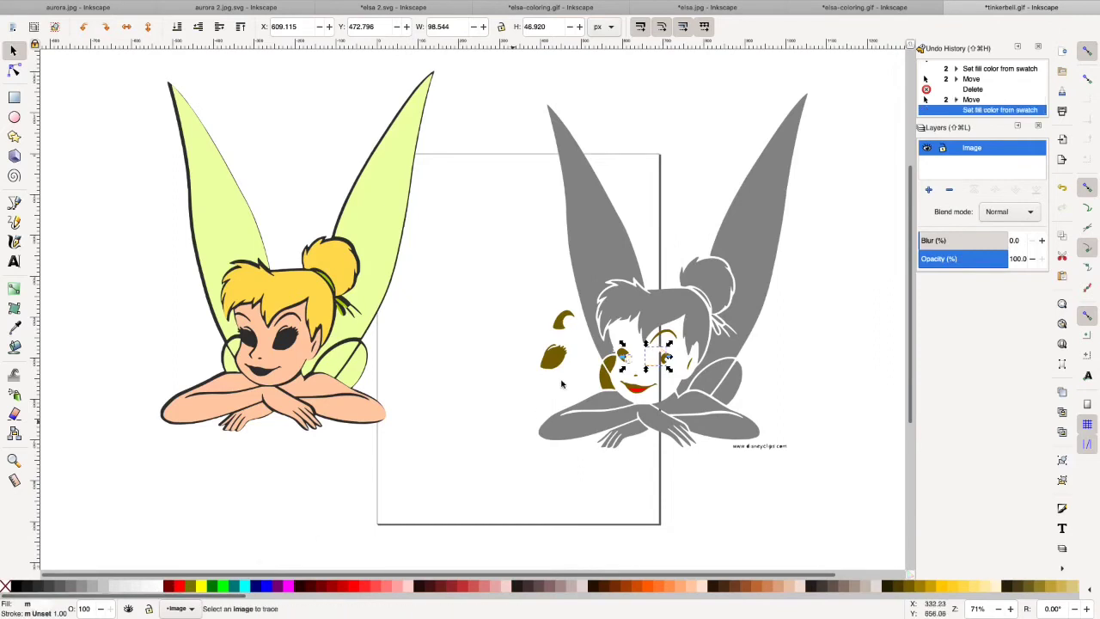
left_click(109, 7)
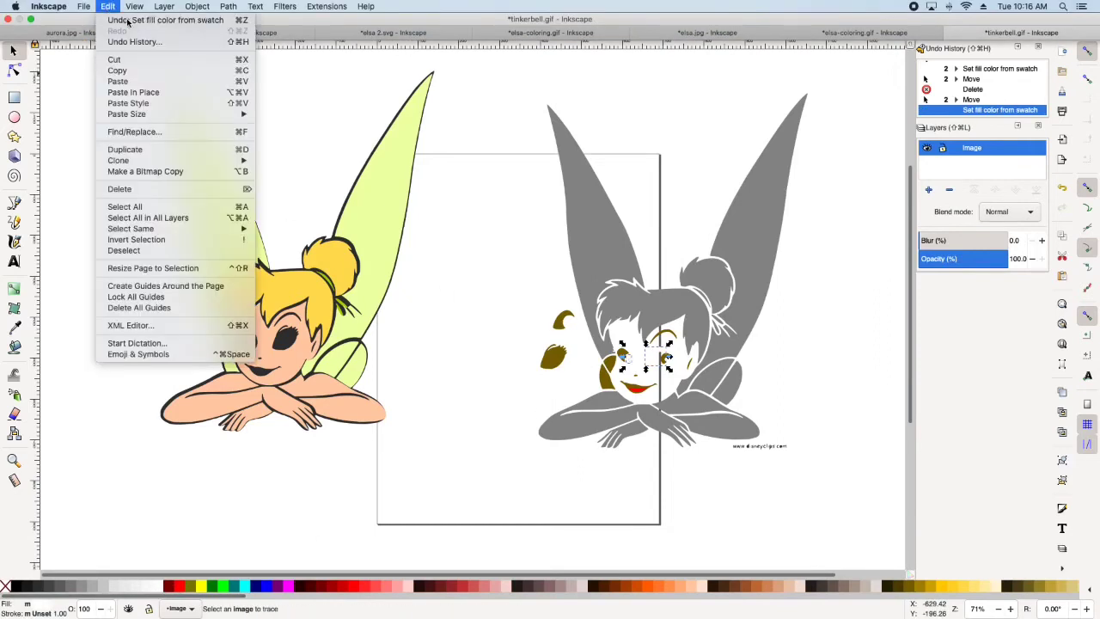
key("Escape")
key("super+z")
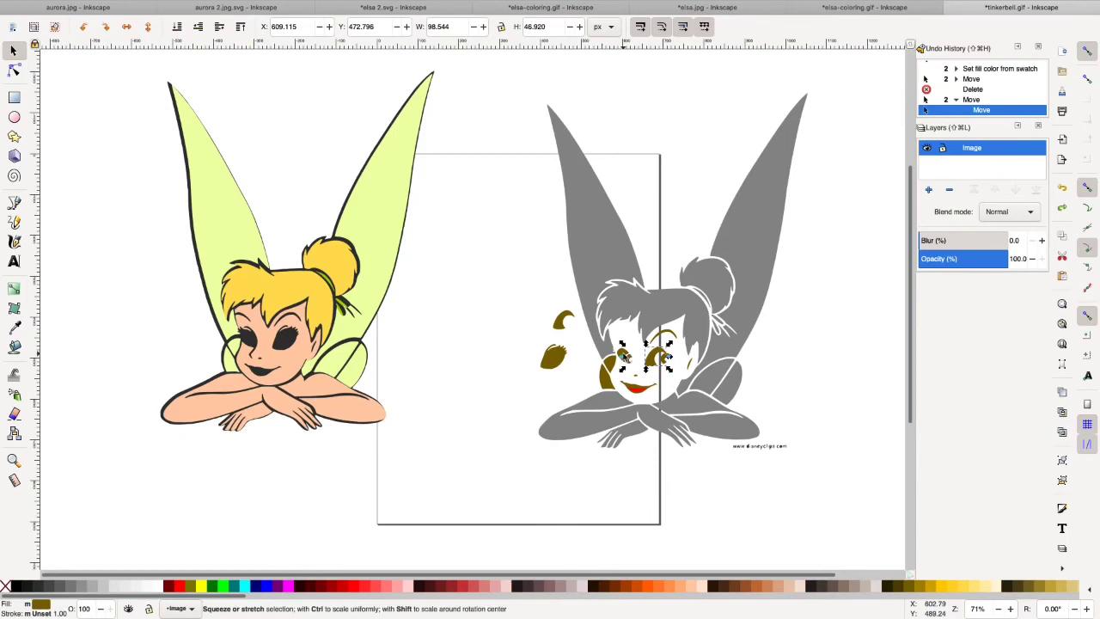
left_click(624, 360, "shift")
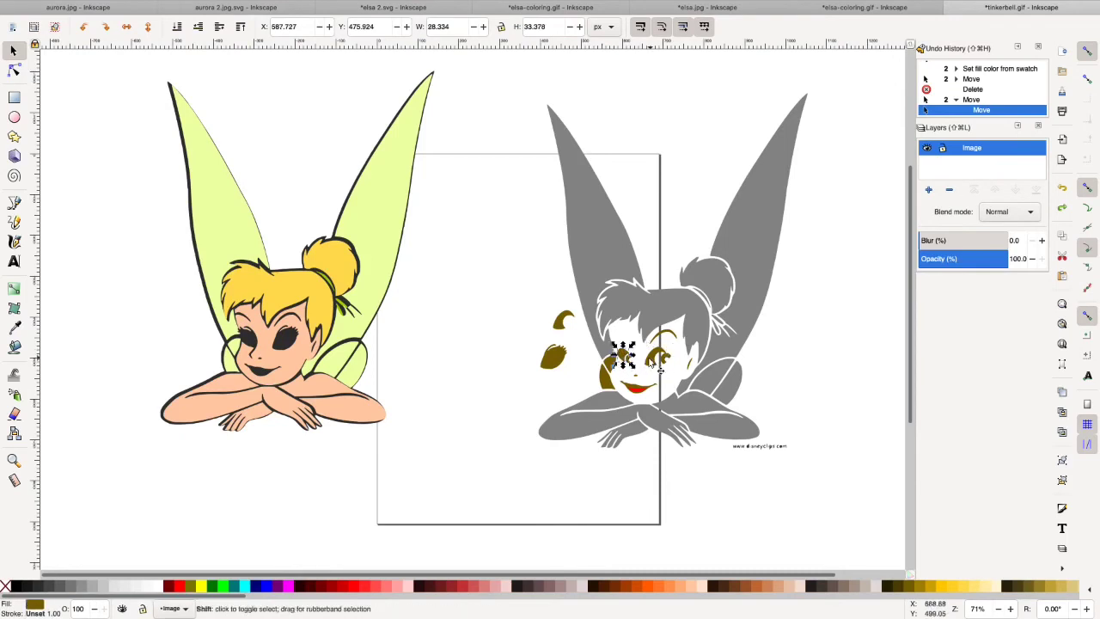
left_click_drag(653, 365, 269, 345)
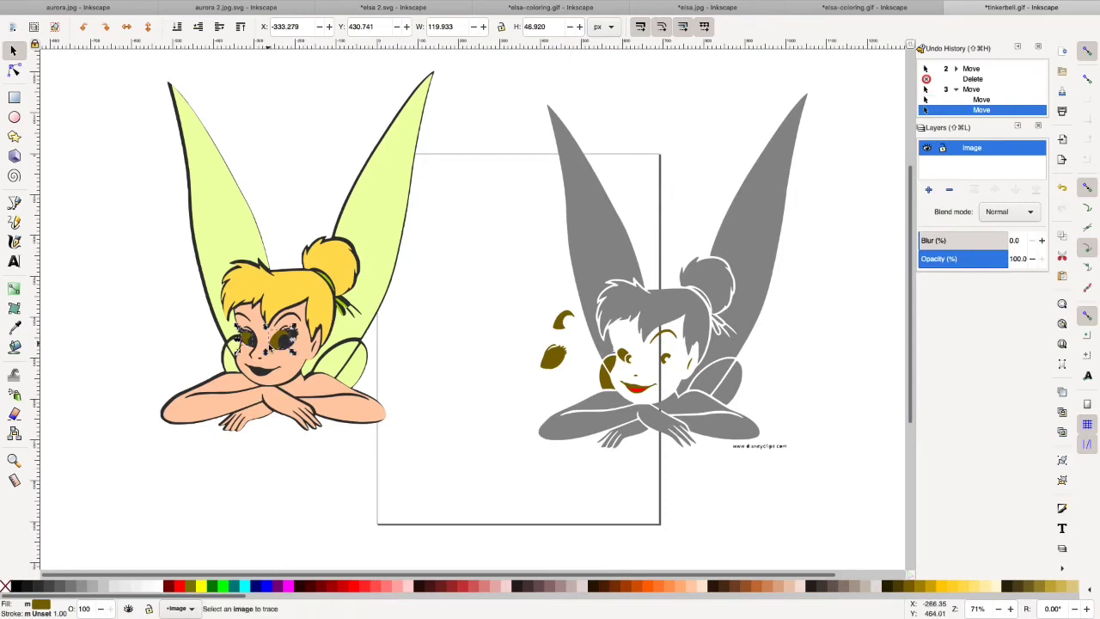
left_click(159, 586)
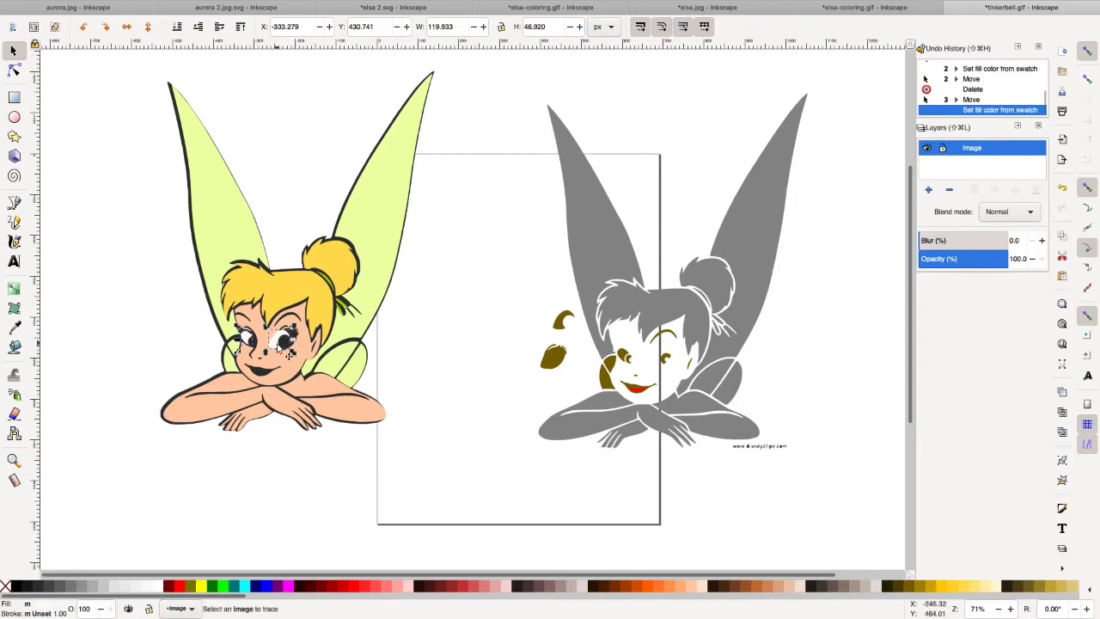
left_click_drag(292, 355, 283, 347)
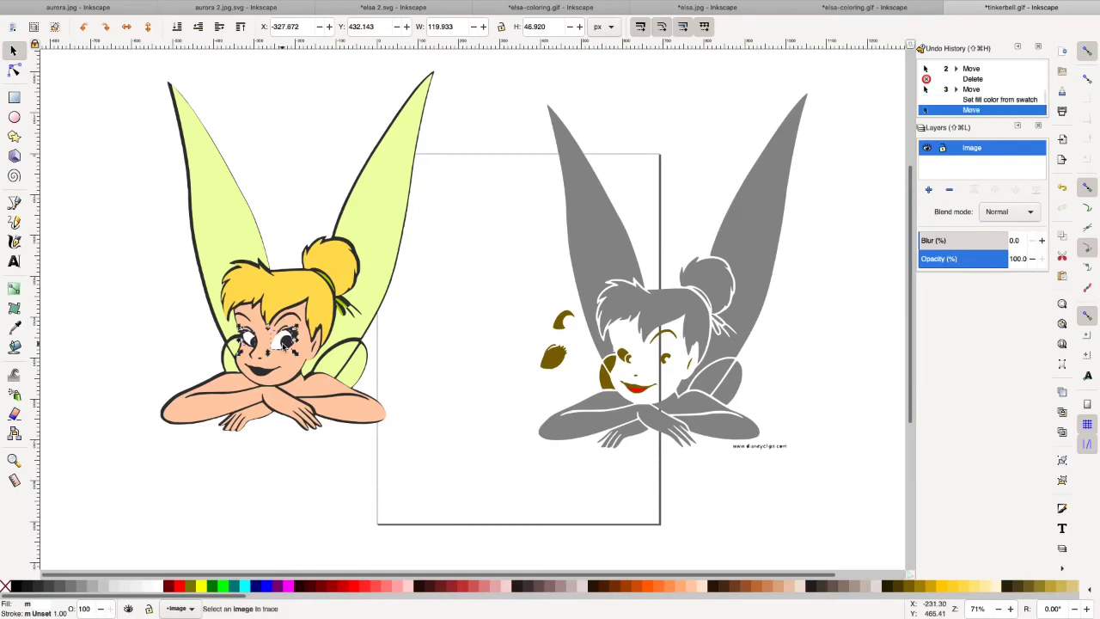
Step: Fill the iris pieces olive green and place them in the coloured Tinkerbell's white eyes
left_click(634, 366)
left_click(663, 368, "shift")
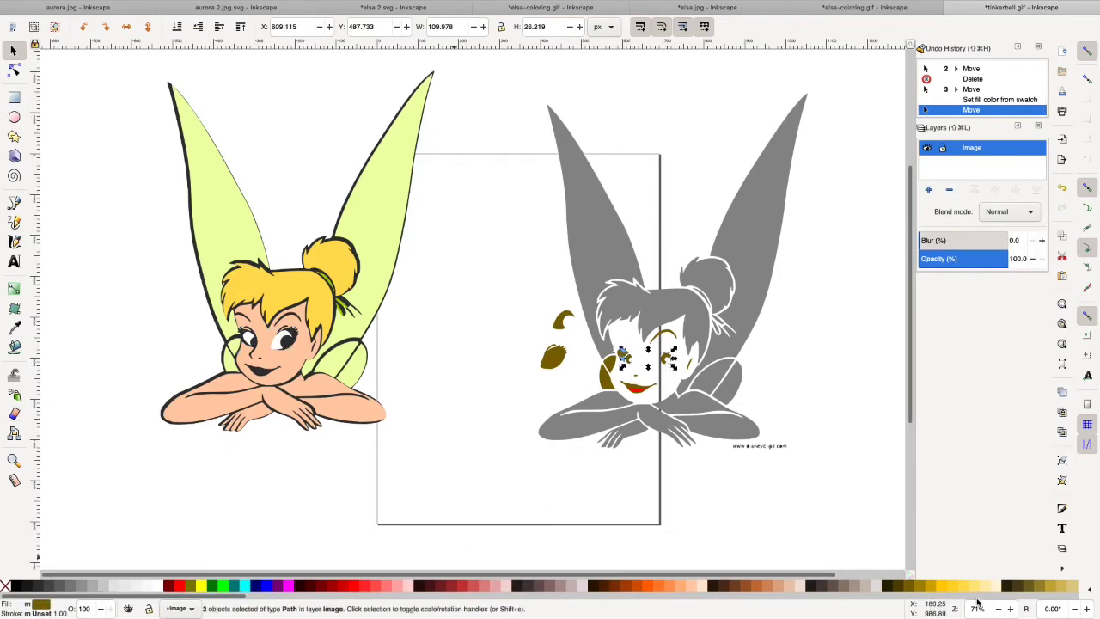
scroll(971, 587, "right", 8)
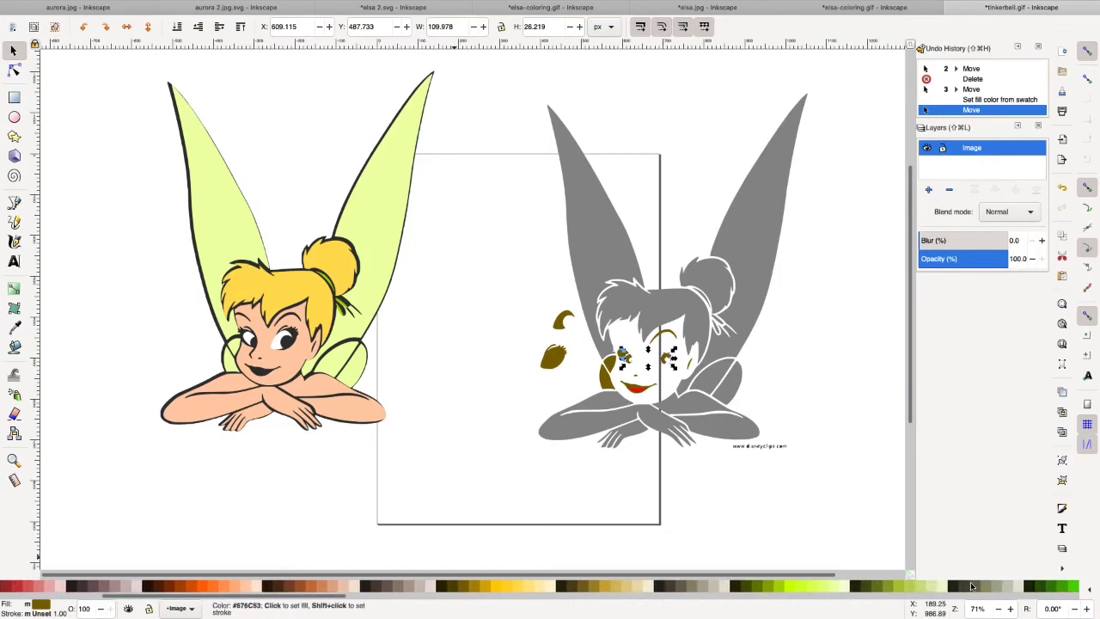
left_click(927, 588)
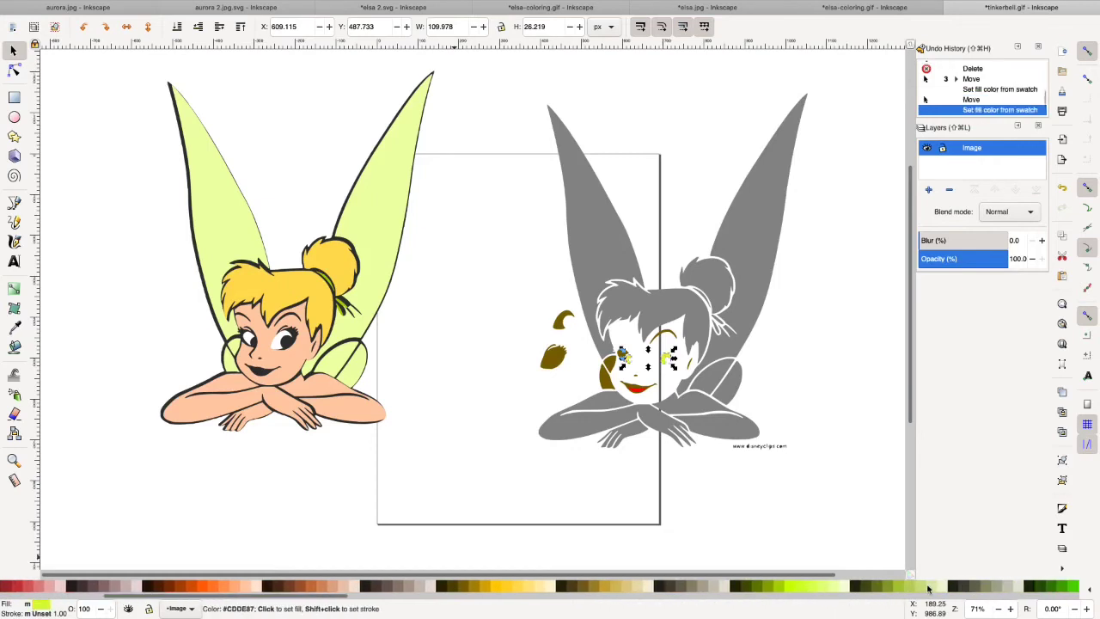
left_click(890, 587)
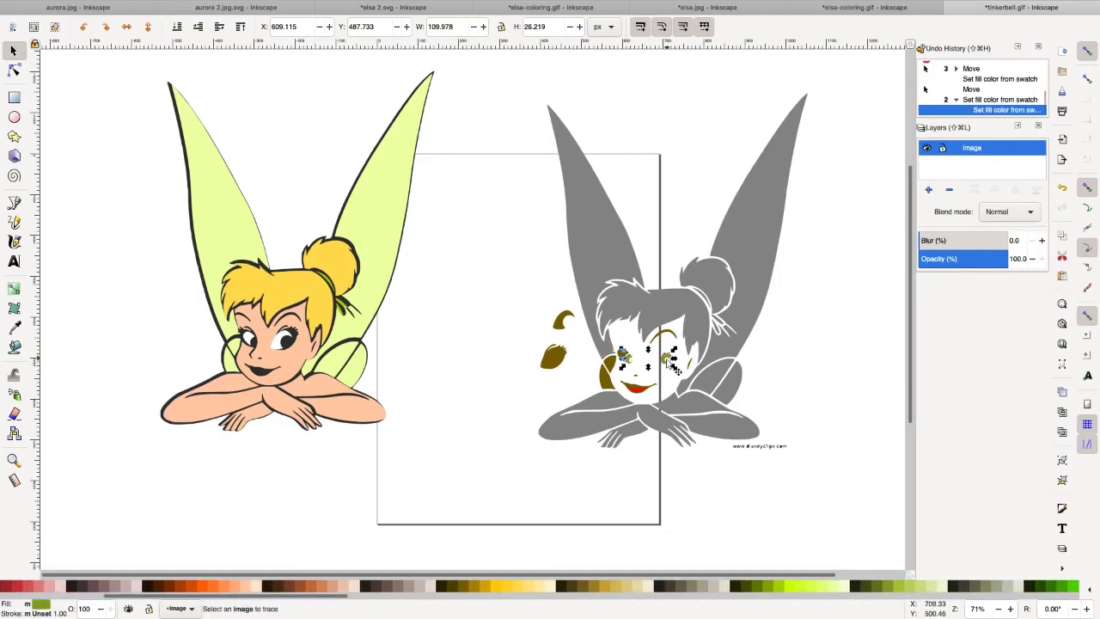
left_click_drag(674, 365, 275, 345)
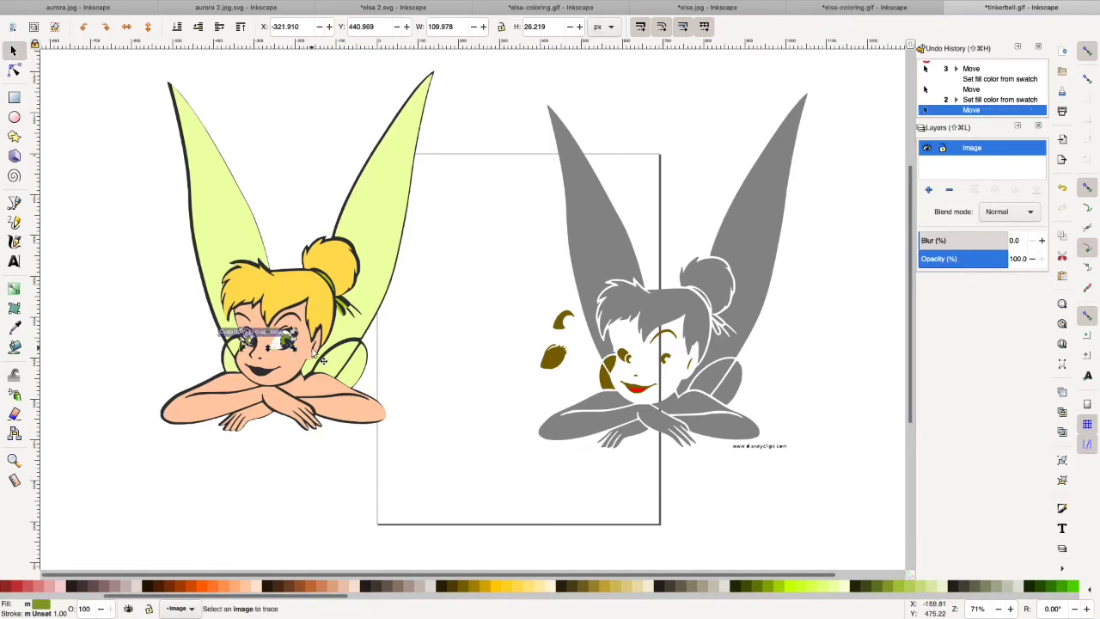
key("Up")
key("Up")
key("Right")
key("Right")
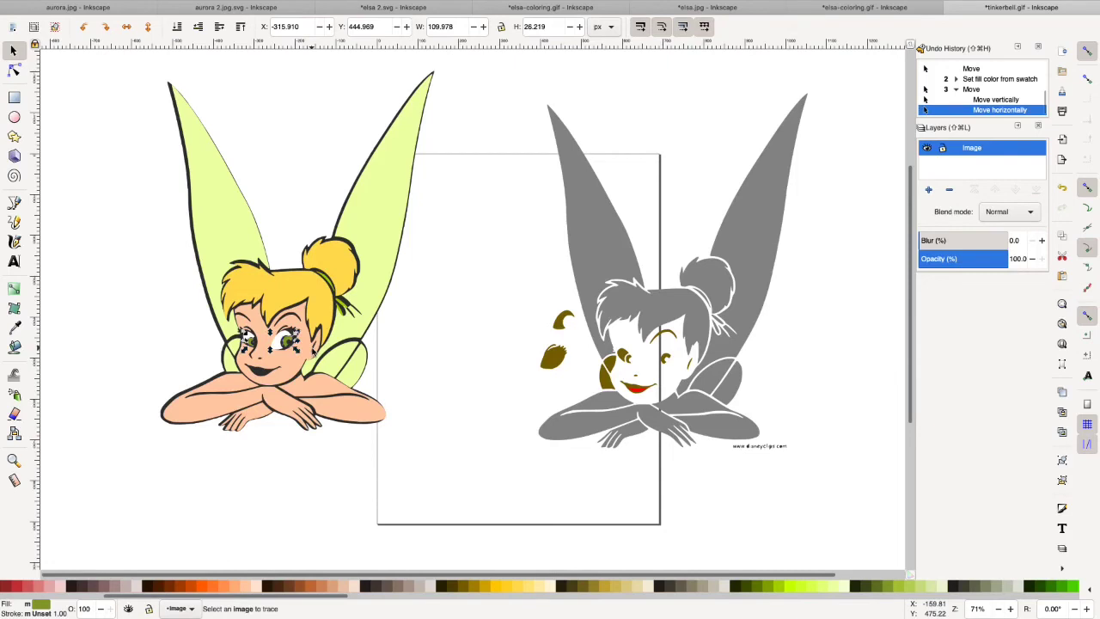
Step: Nudge the right iris alone into position, then clear the selection
left_click(397, 351)
left_click(294, 343)
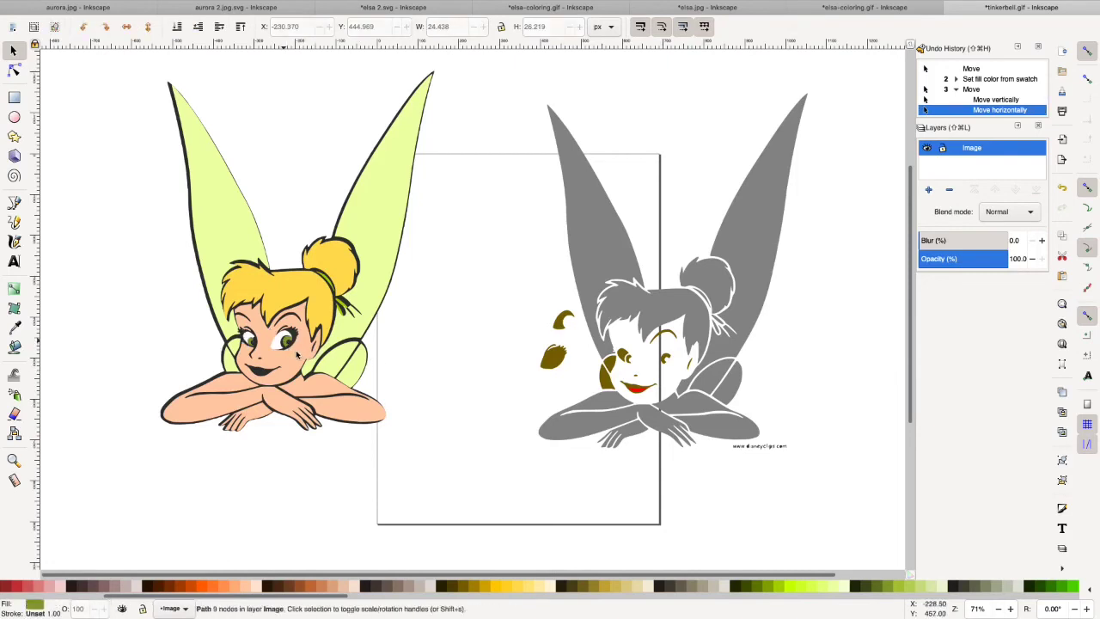
key("Left")
key("Left")
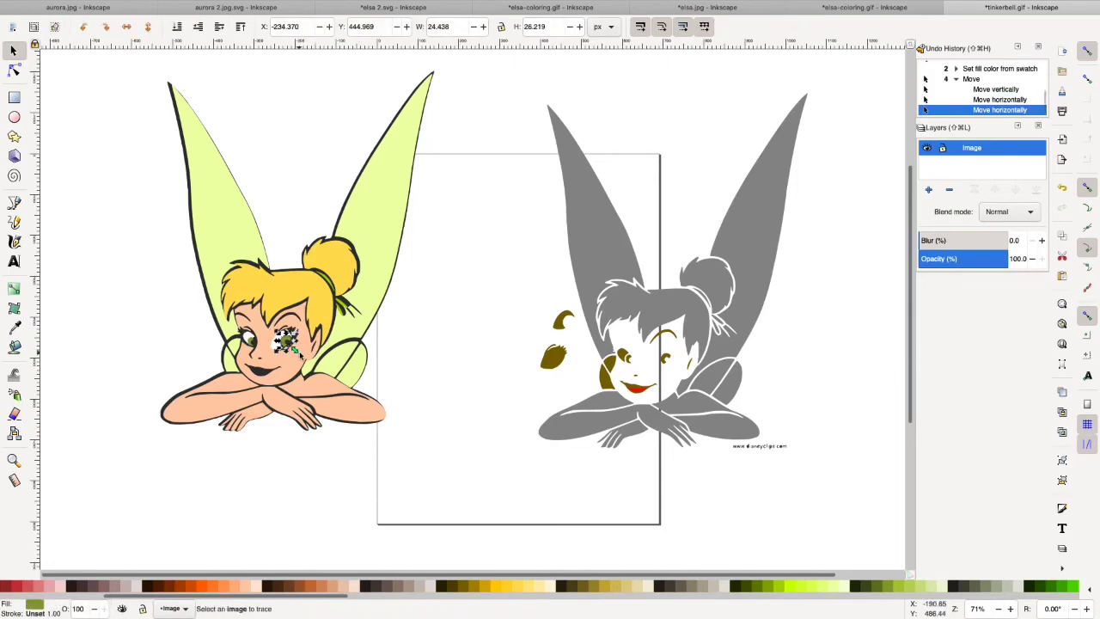
key("Up")
left_click(477, 355)
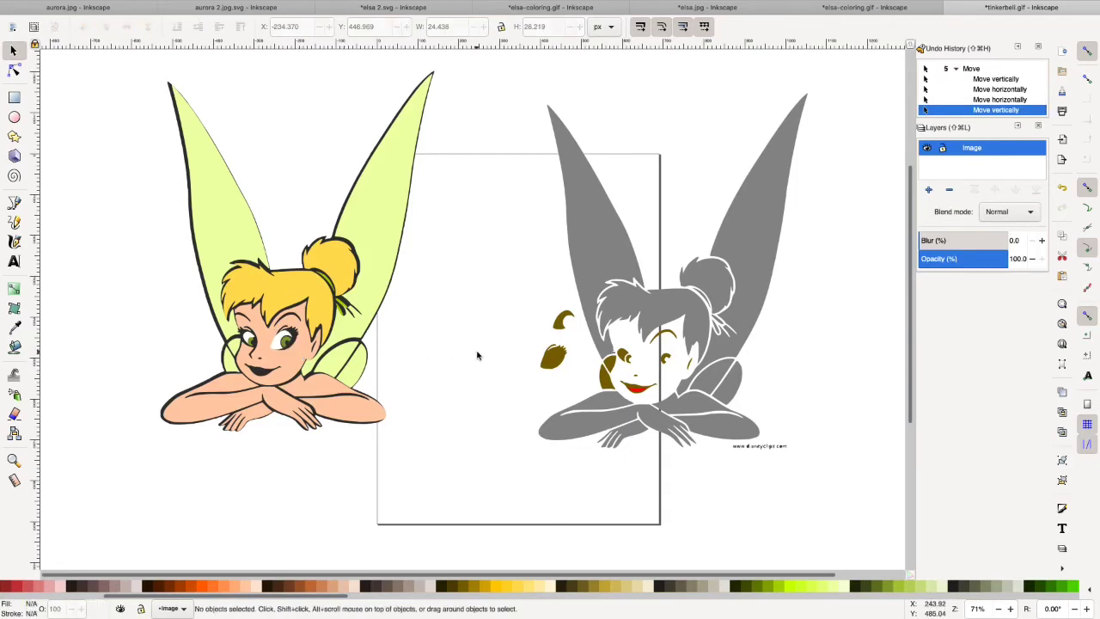
Step: Fill the mouth pieces salmon pink, move them onto the coloured Tinkerbell, and select the grey trace
left_click(636, 391)
left_click_drag(636, 391, 755, 389)
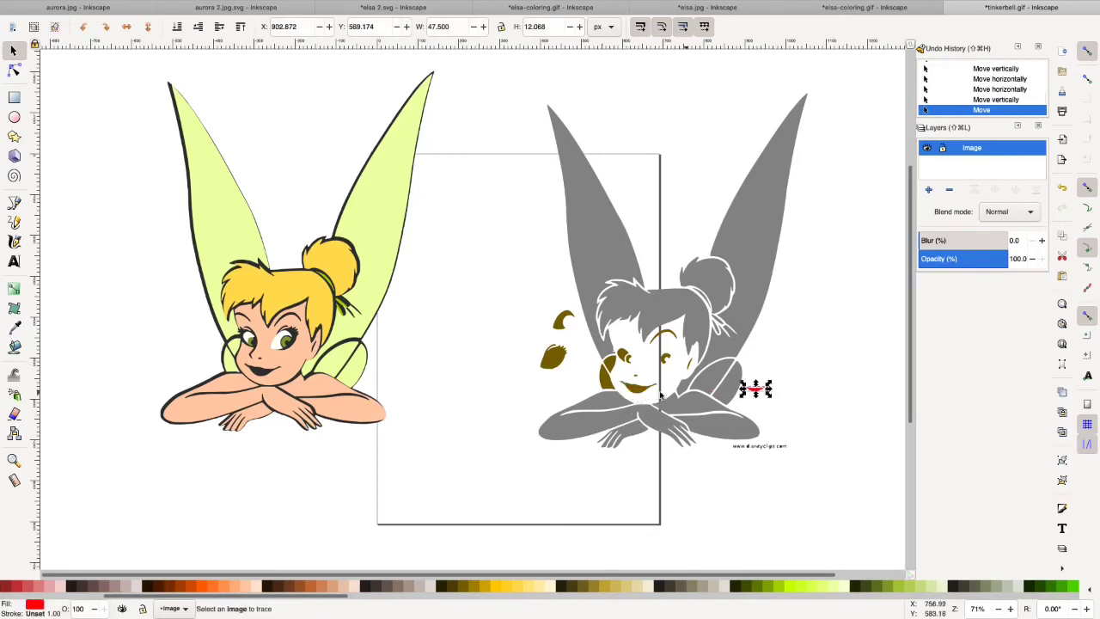
key("Escape")
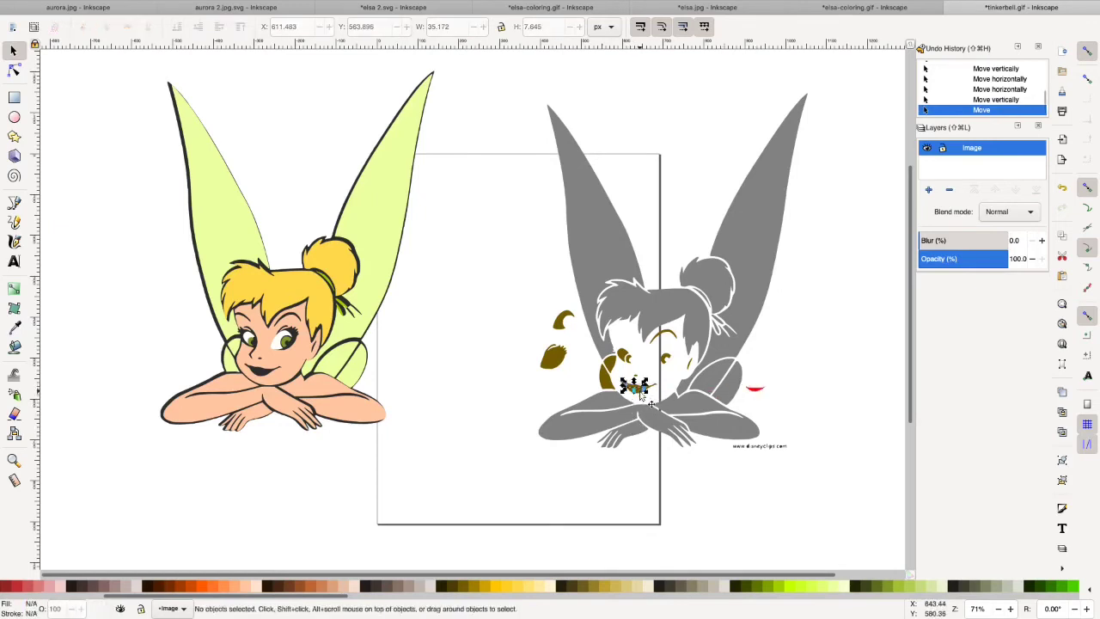
left_click_drag(617, 375, 659, 399)
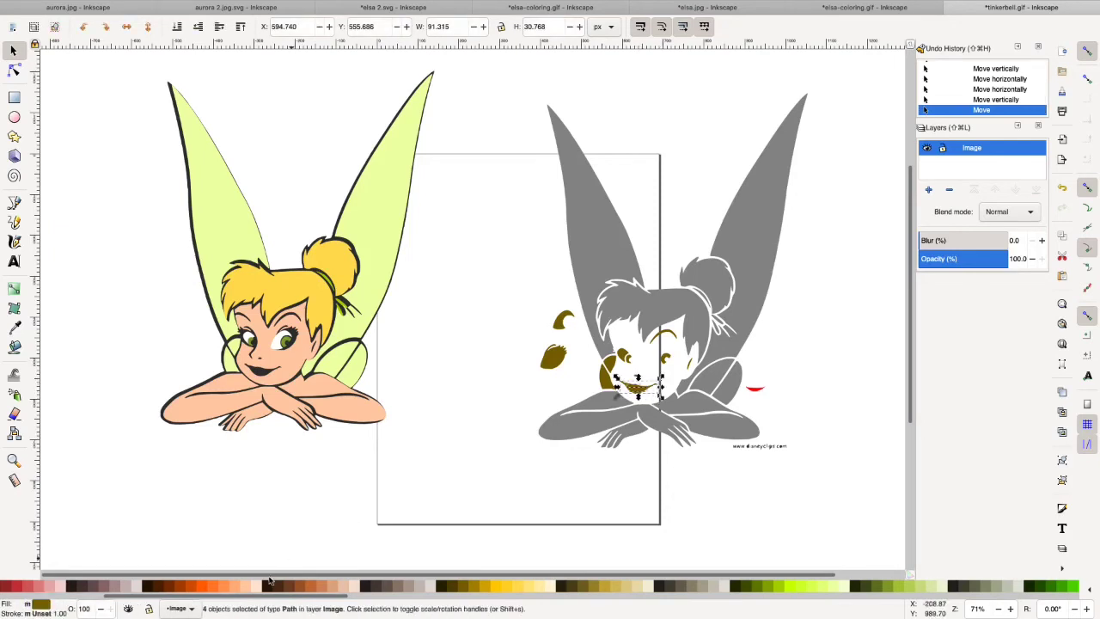
left_click(38, 587)
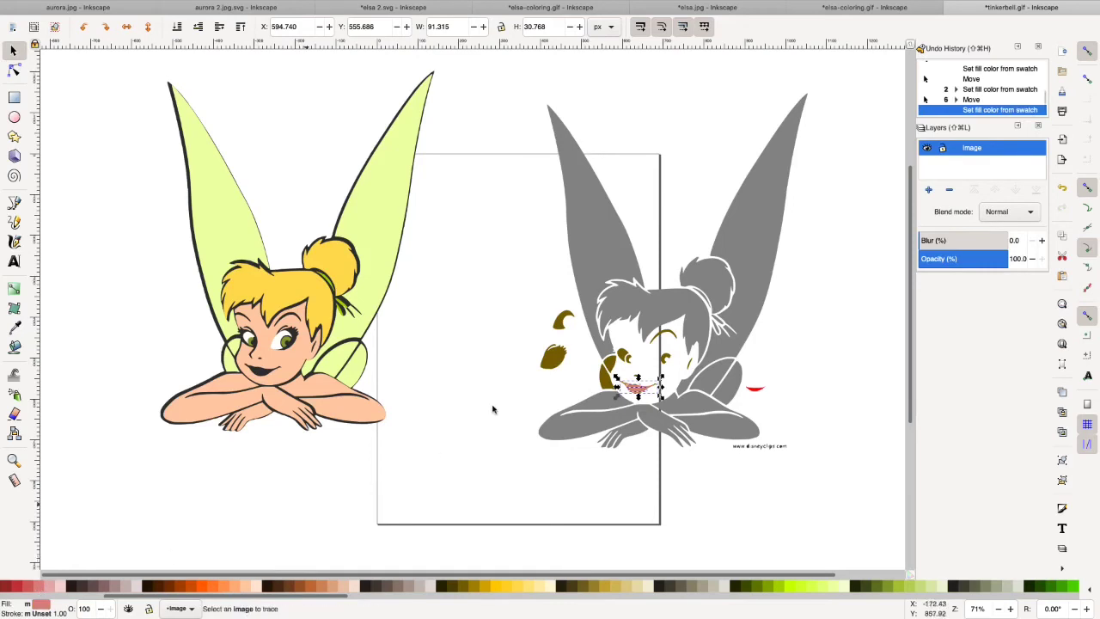
left_click_drag(640, 392, 252, 376)
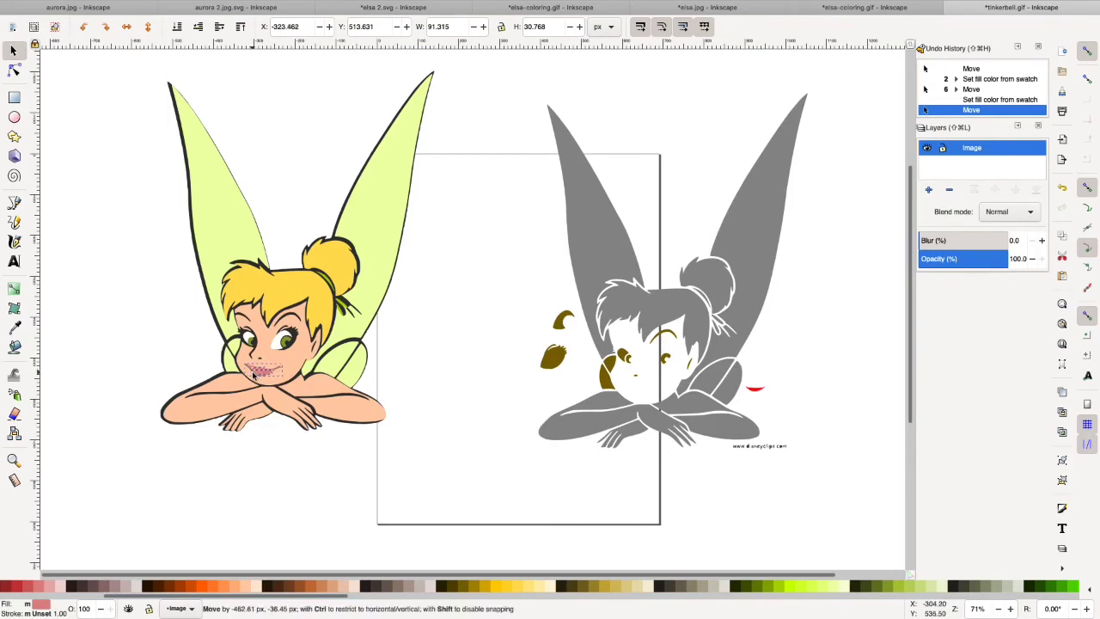
left_click(530, 366)
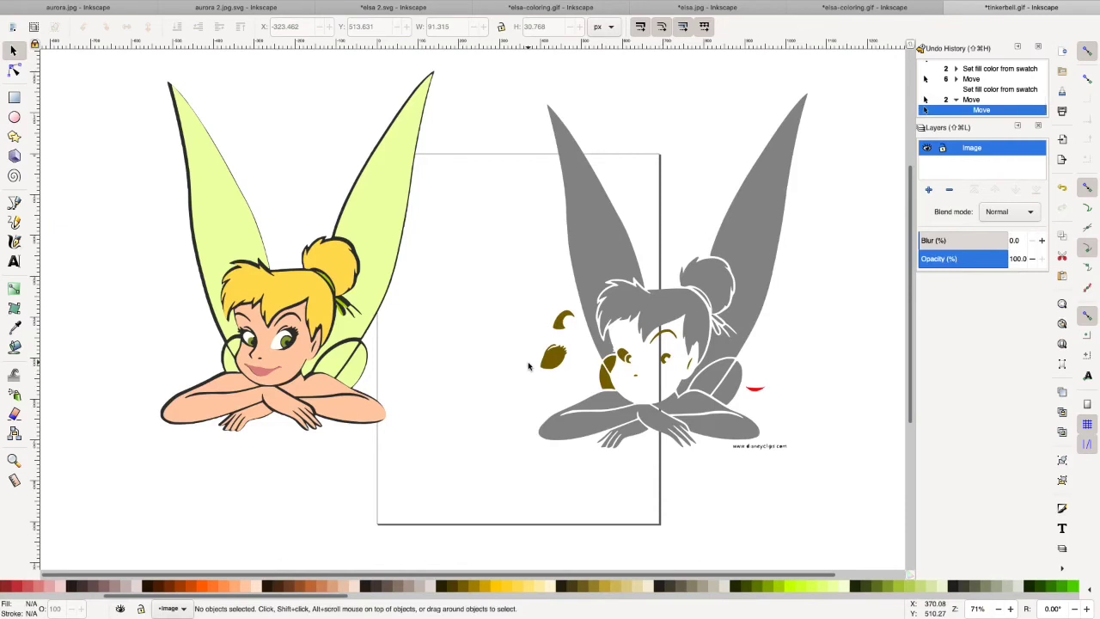
left_click_drag(503, 75, 846, 482)
Step: Delete the grey trace and move the coloured Tinkerbell onto the page
key("Delete")
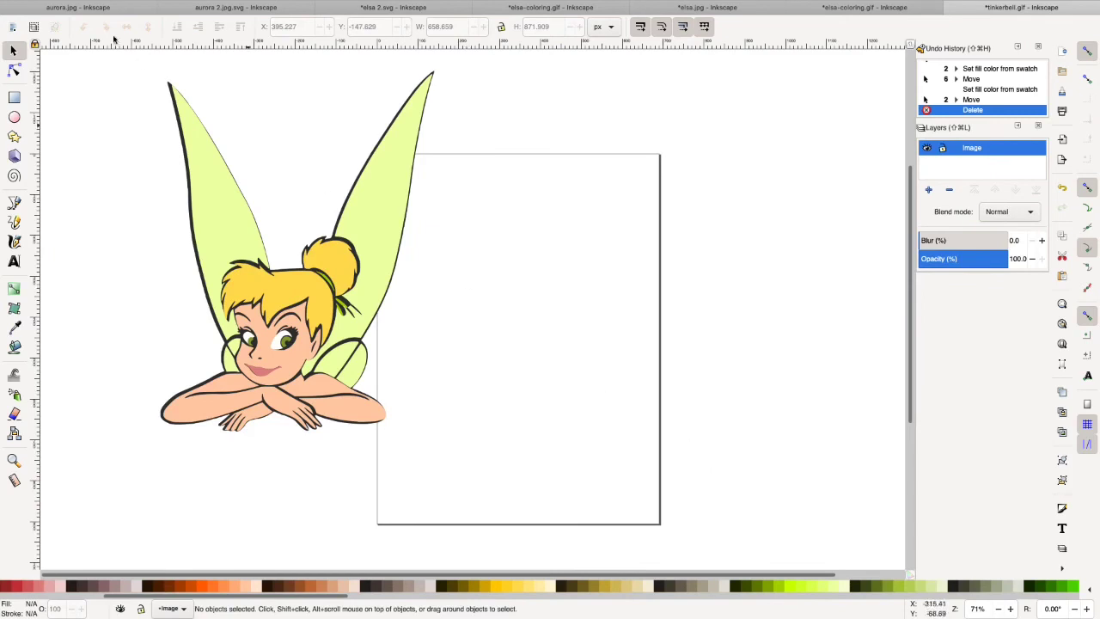
left_click_drag(107, 55, 507, 476)
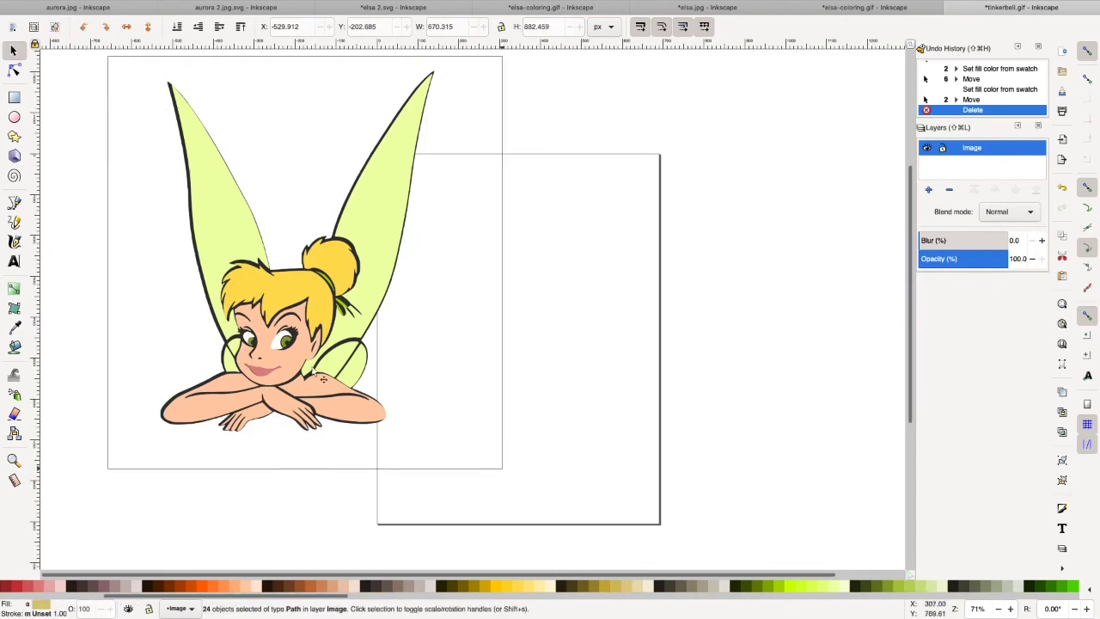
left_click_drag(396, 378, 628, 469)
left_click_drag(502, 431, 492, 431)
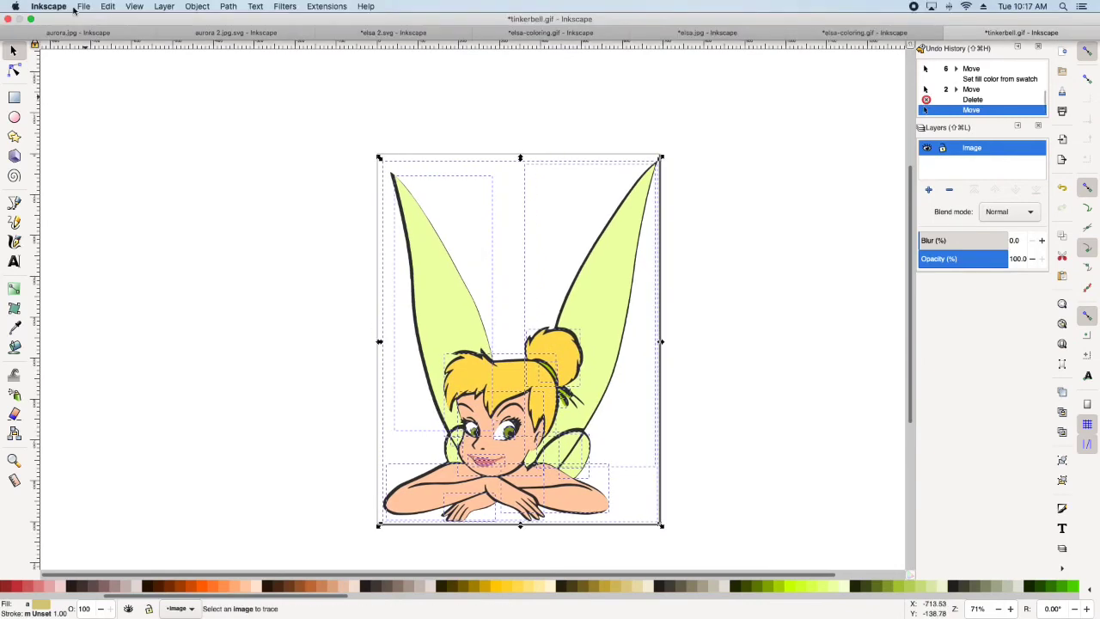
left_click(195, 122)
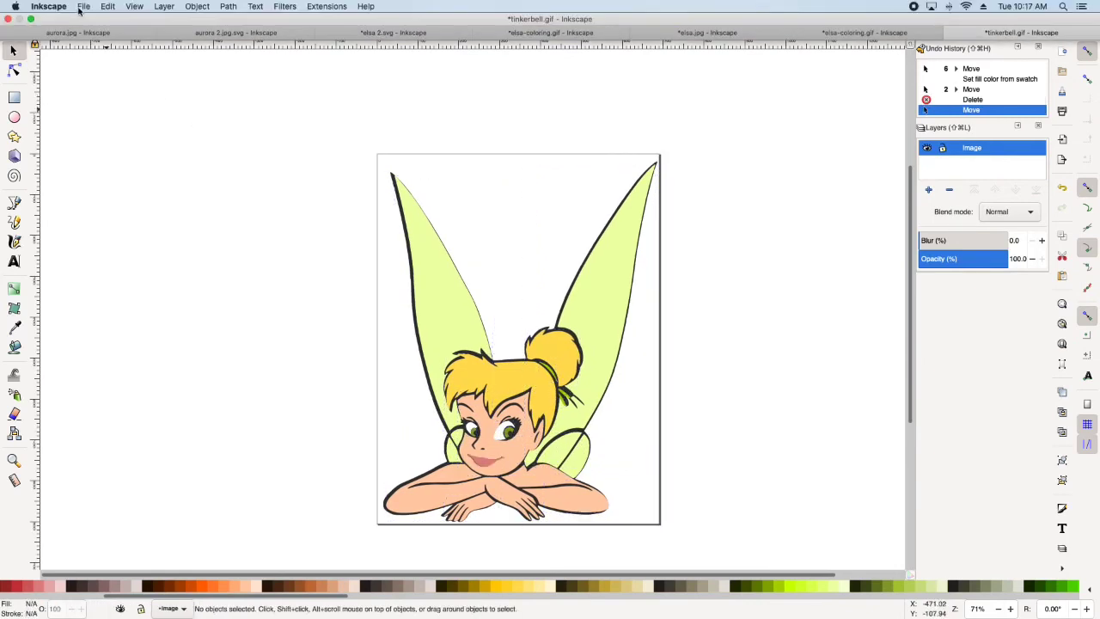
Step: Save the drawing as 'tinkerbell svg' in Plain SVG format
left_click(83, 6)
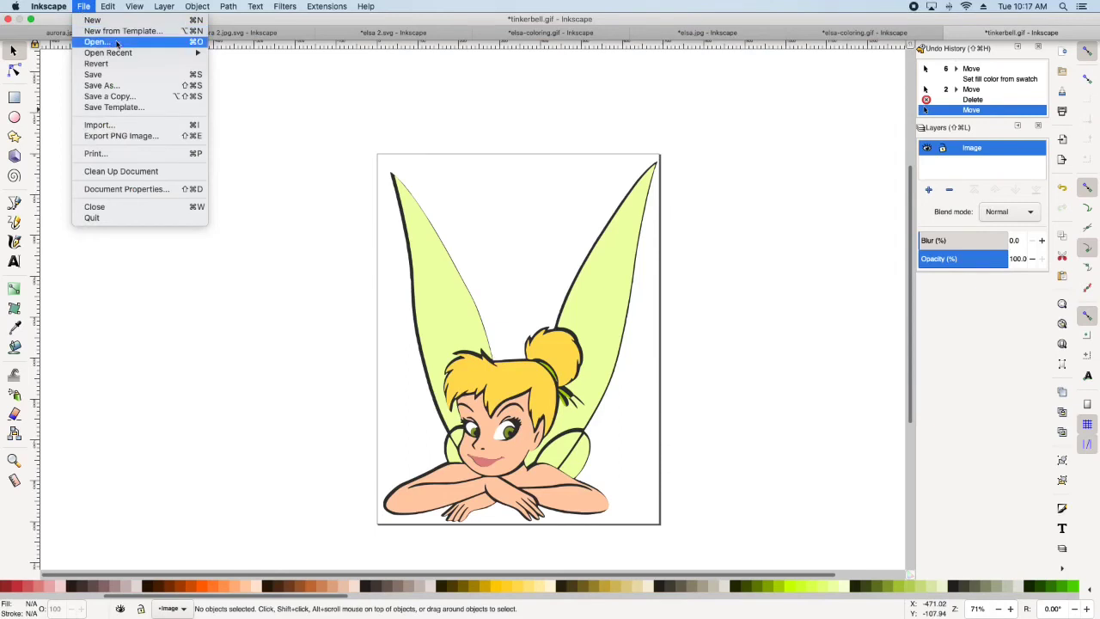
left_click(126, 86)
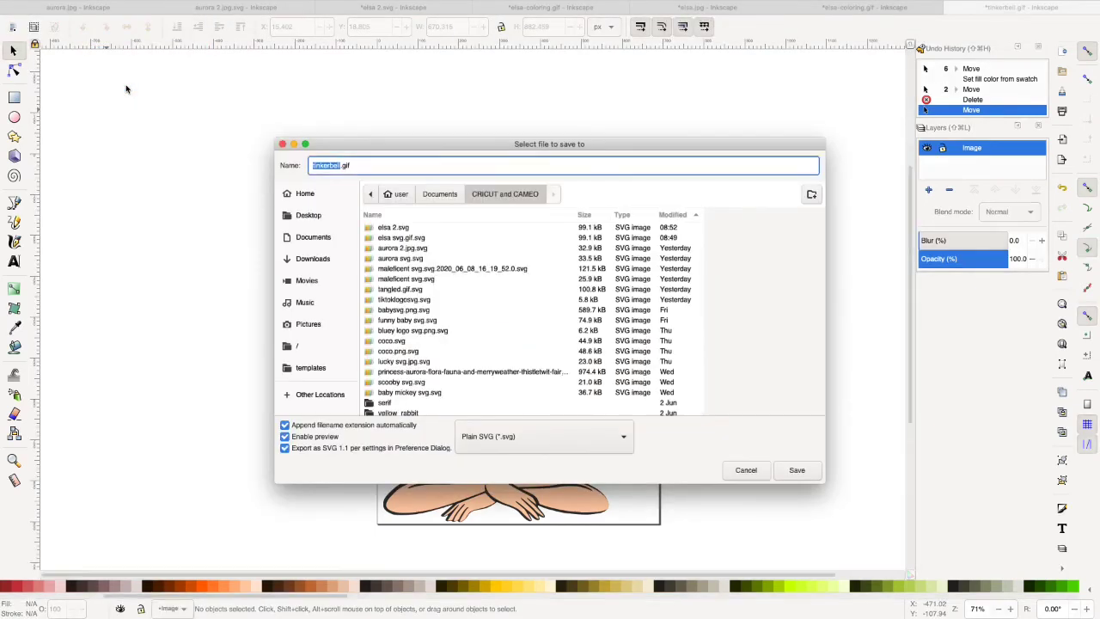
type("tinkerbell svg")
Step: Confirm the SVG save, then start a new Cricut project replacing the Elsa design
left_click(796, 470)
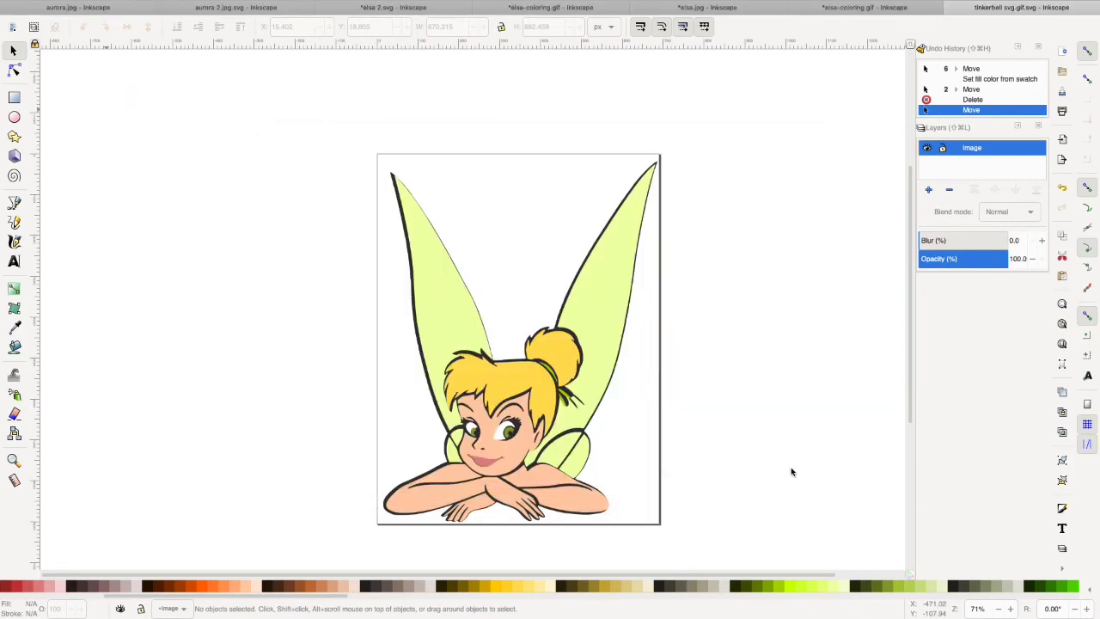
left_click(859, 607)
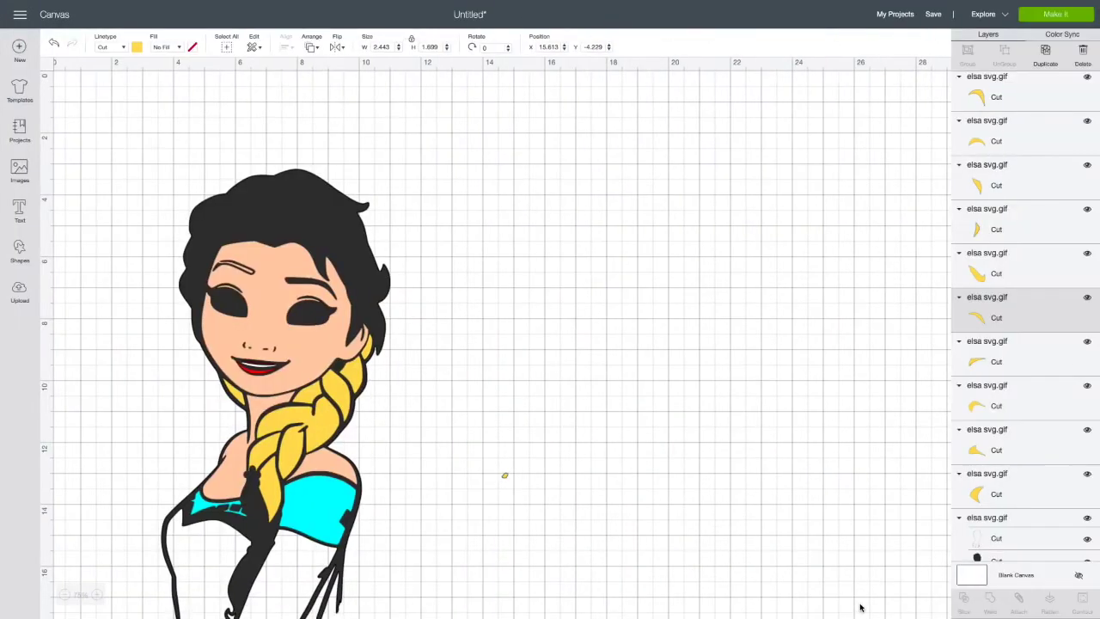
left_click(19, 46)
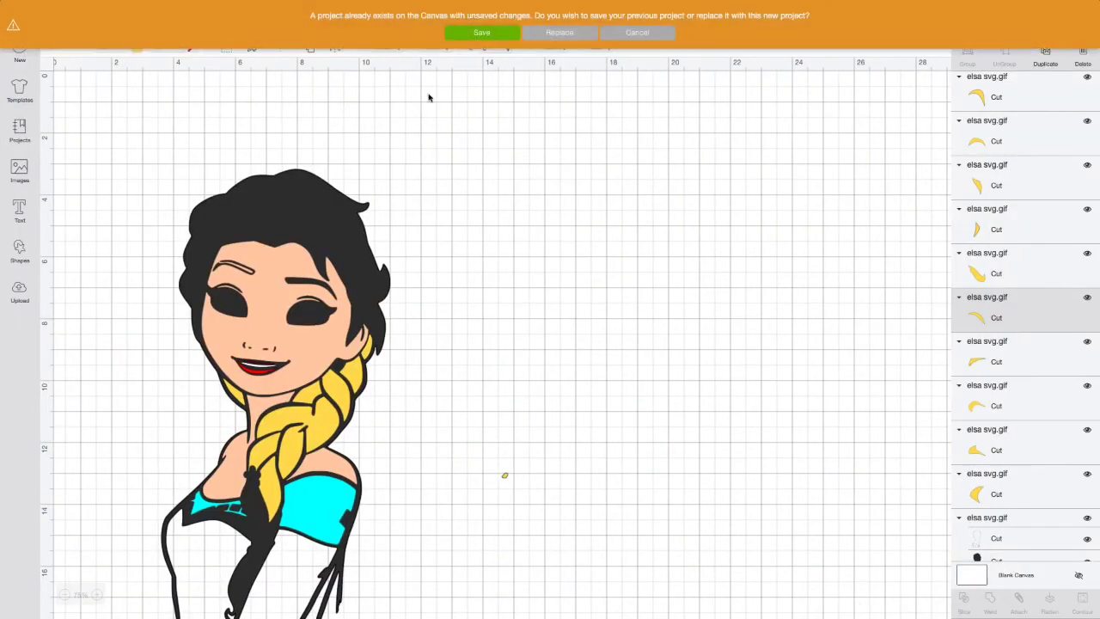
left_click(557, 34)
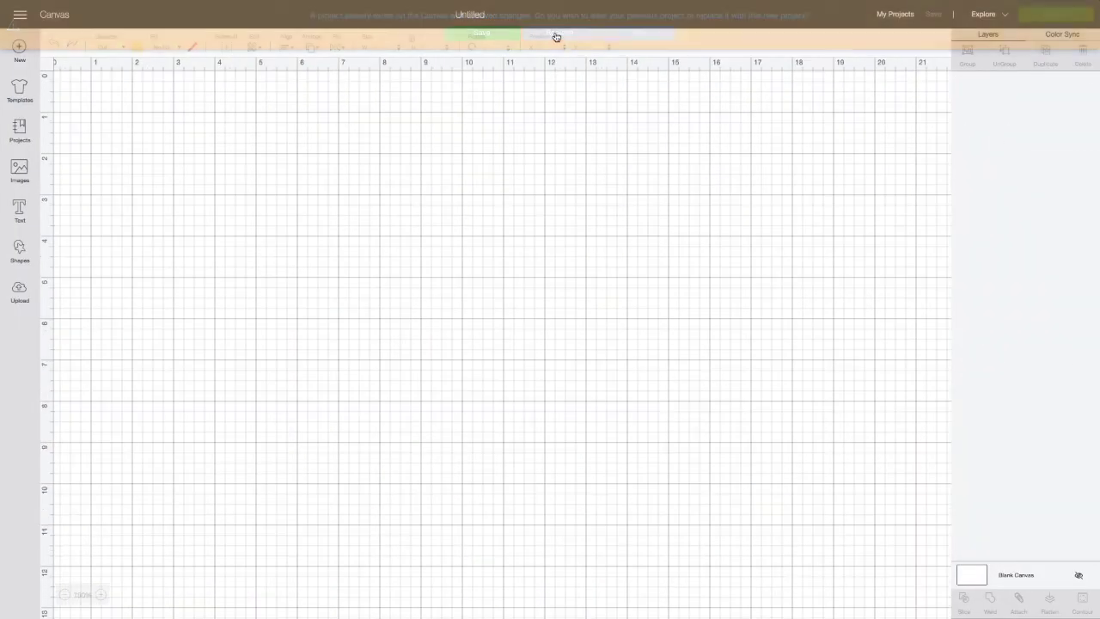
Step: Upload tinkerbell svg.gif.svg, save it to the library and insert it onto the canvas
left_click(20, 291)
left_click(309, 275)
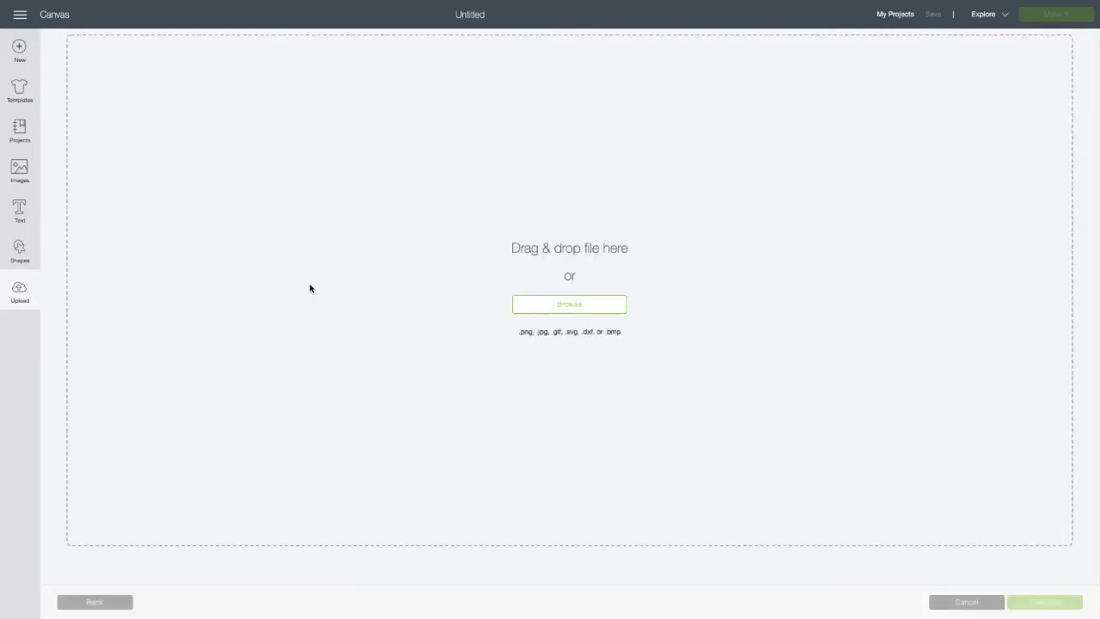
left_click(554, 312)
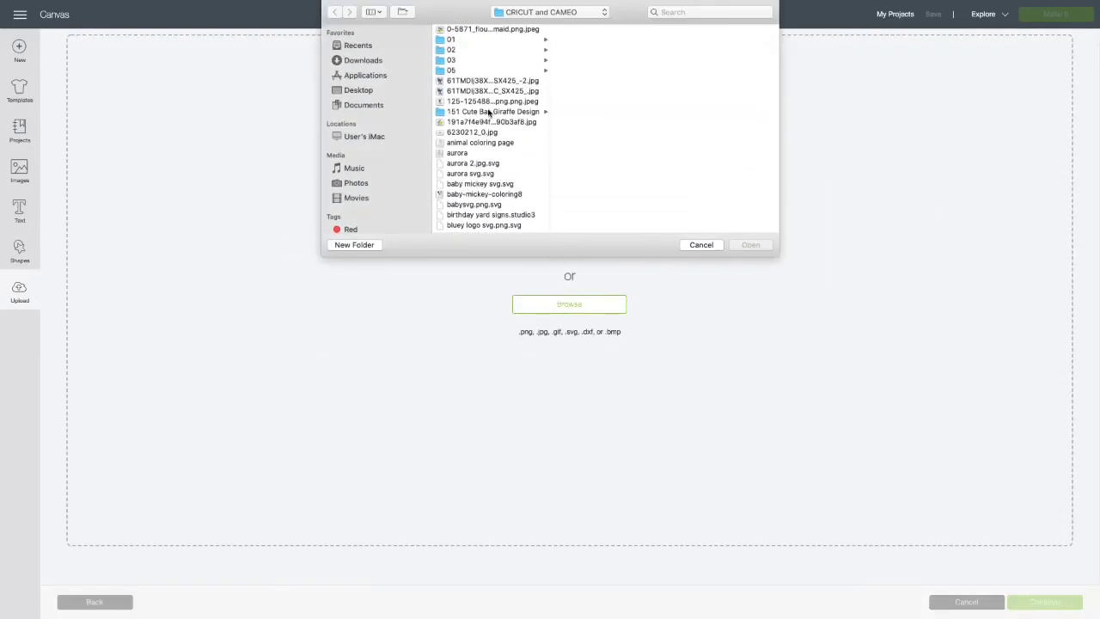
scroll(487, 160, "down", 20)
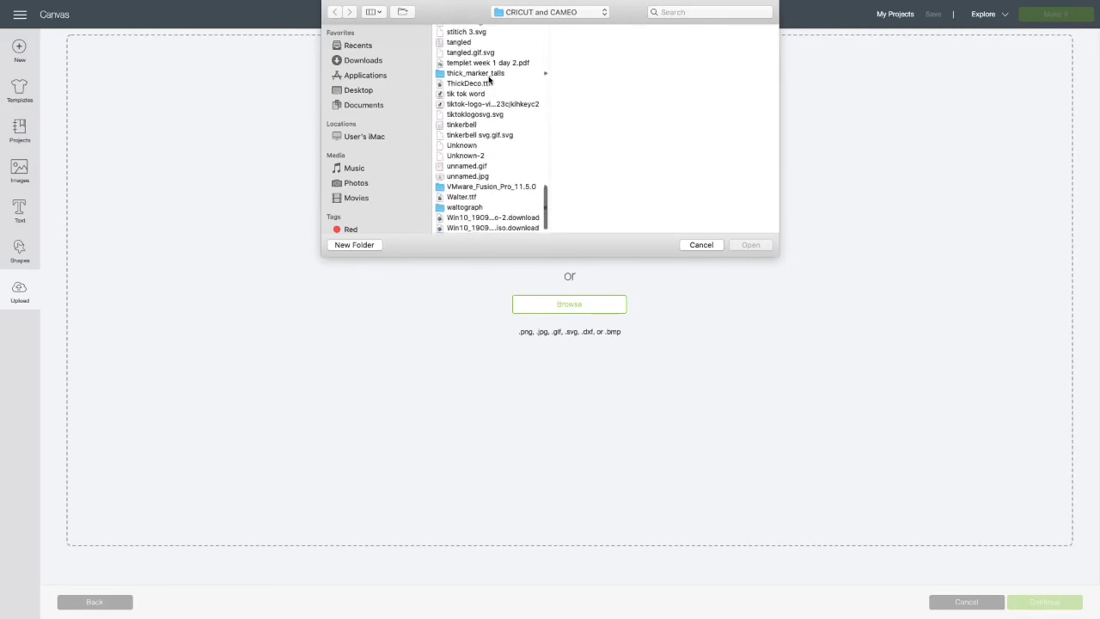
scroll(488, 79, "up", 2)
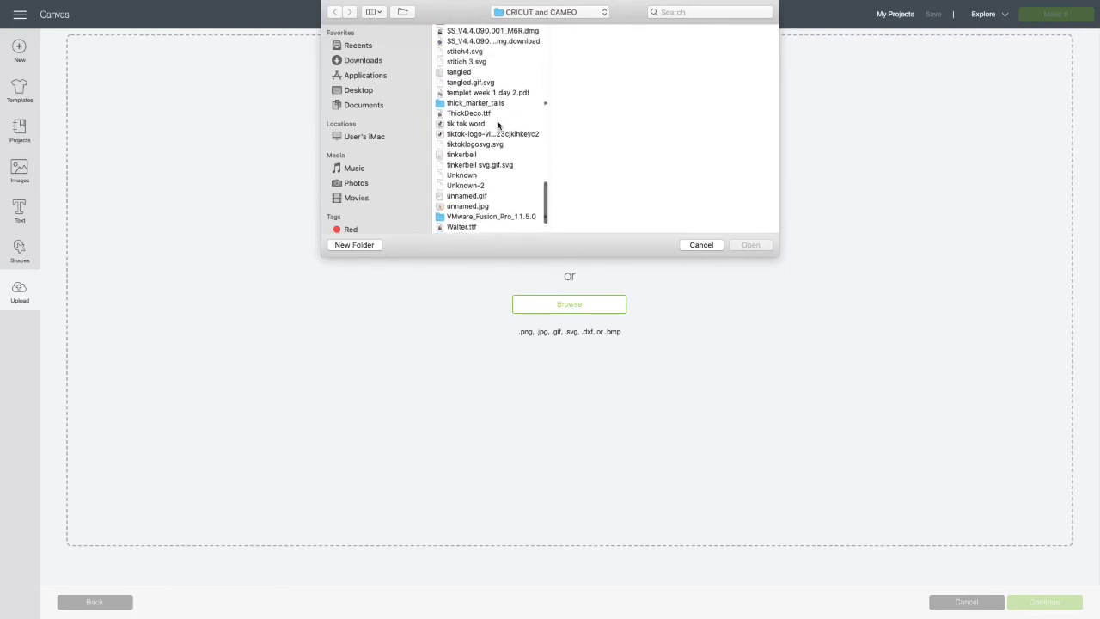
left_click(491, 165)
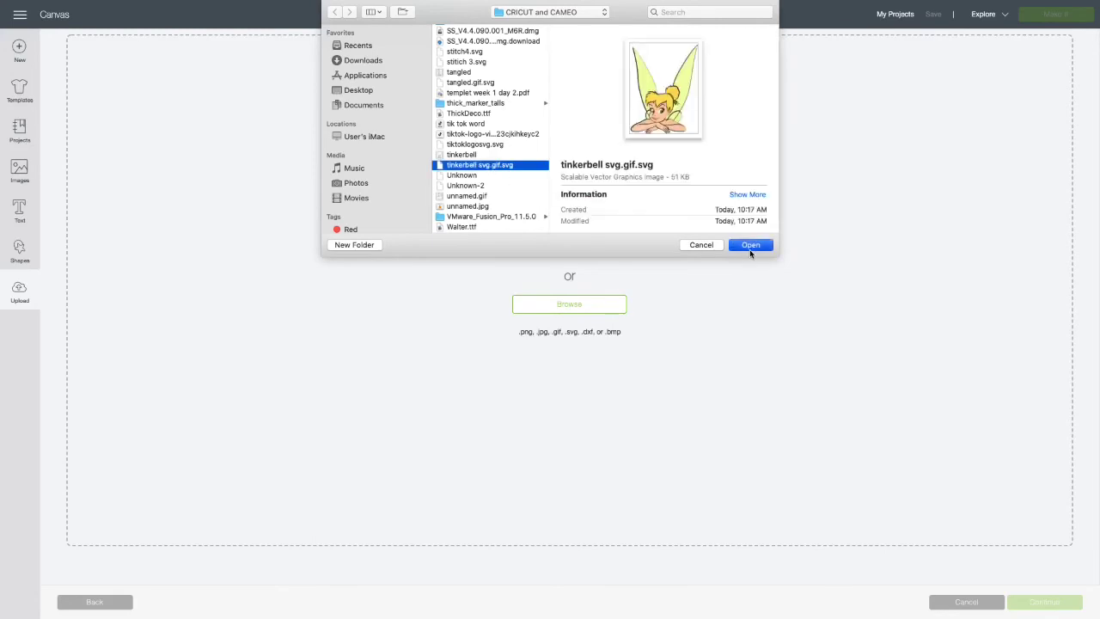
left_click(750, 245)
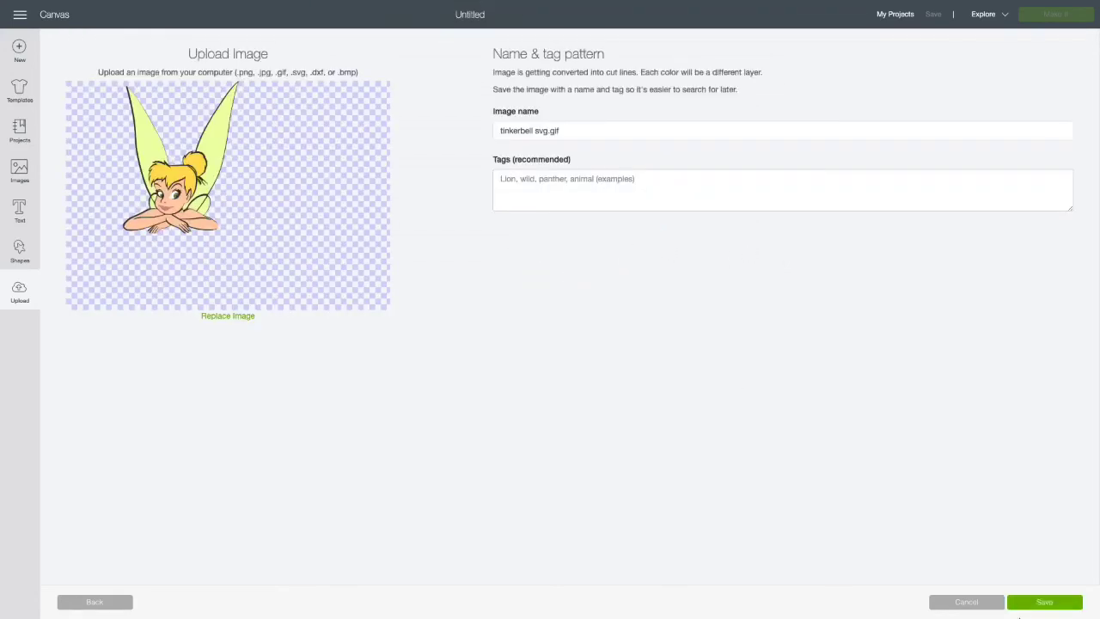
left_click(1029, 608)
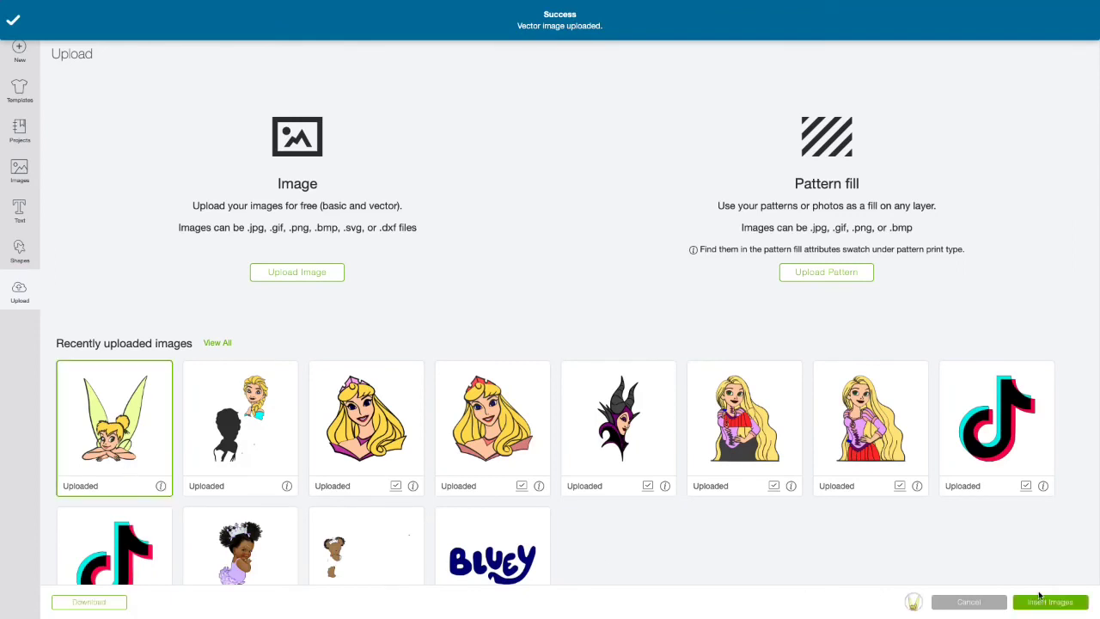
left_click(1048, 602)
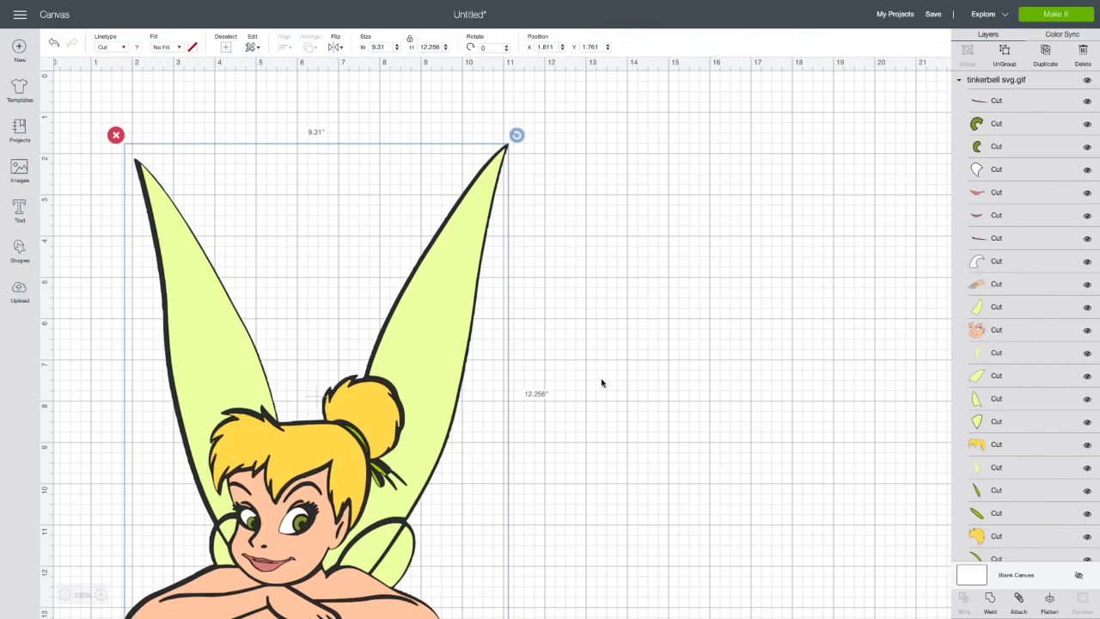
Step: Resize Tinkerbell to 30 inches high (22.788 wide) and zoom out to fit
left_click(65, 595)
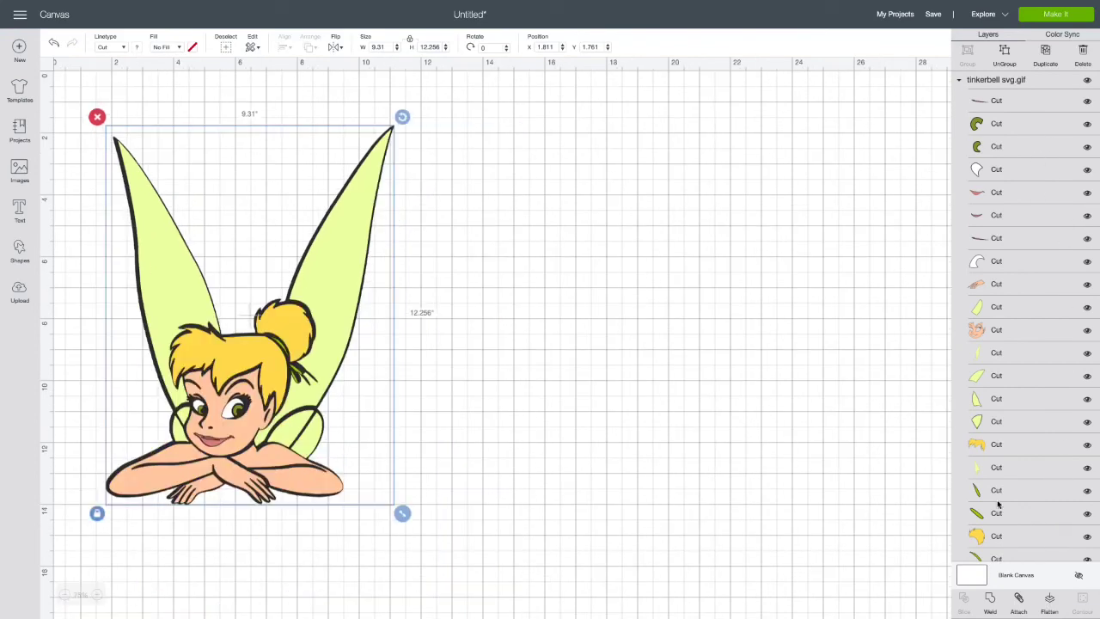
left_click(433, 48)
type("30")
key("Return")
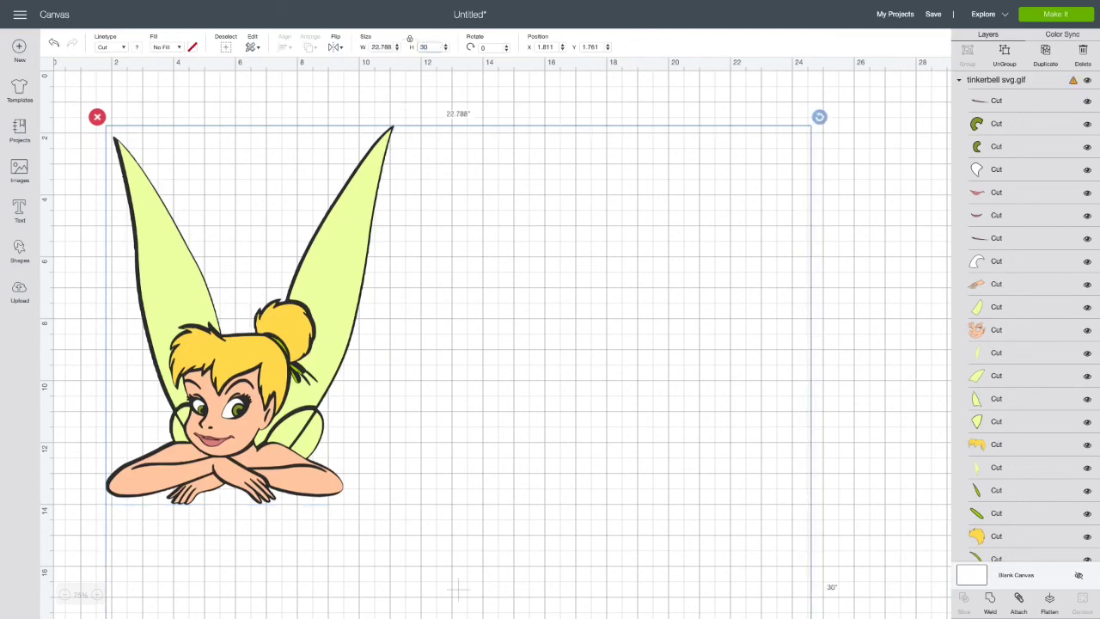
left_click(79, 594)
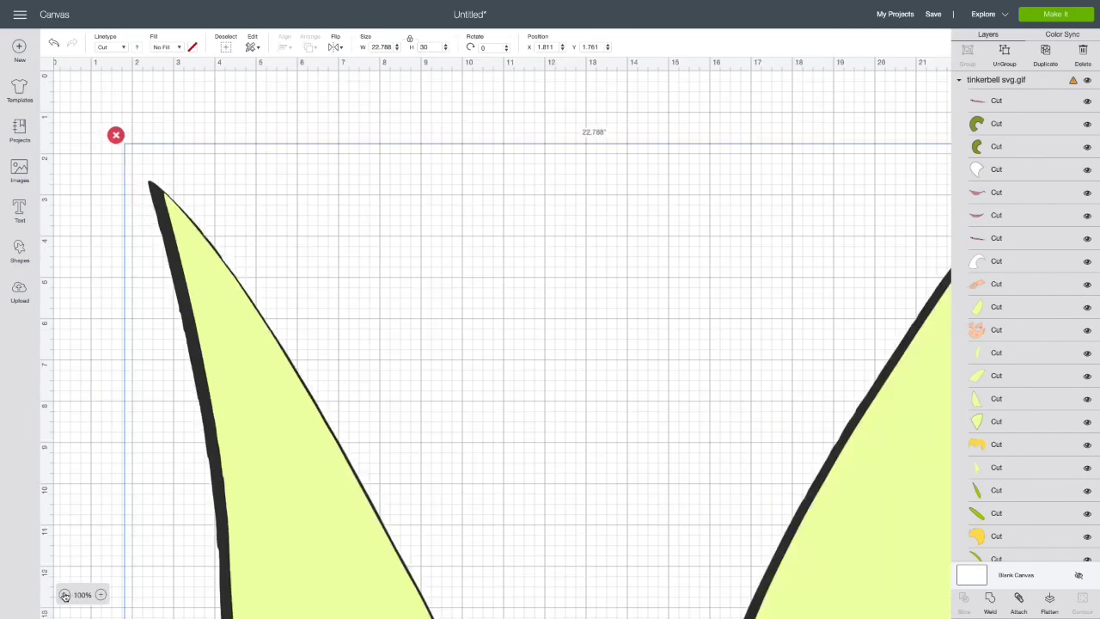
left_click(65, 595)
left_click(64, 594)
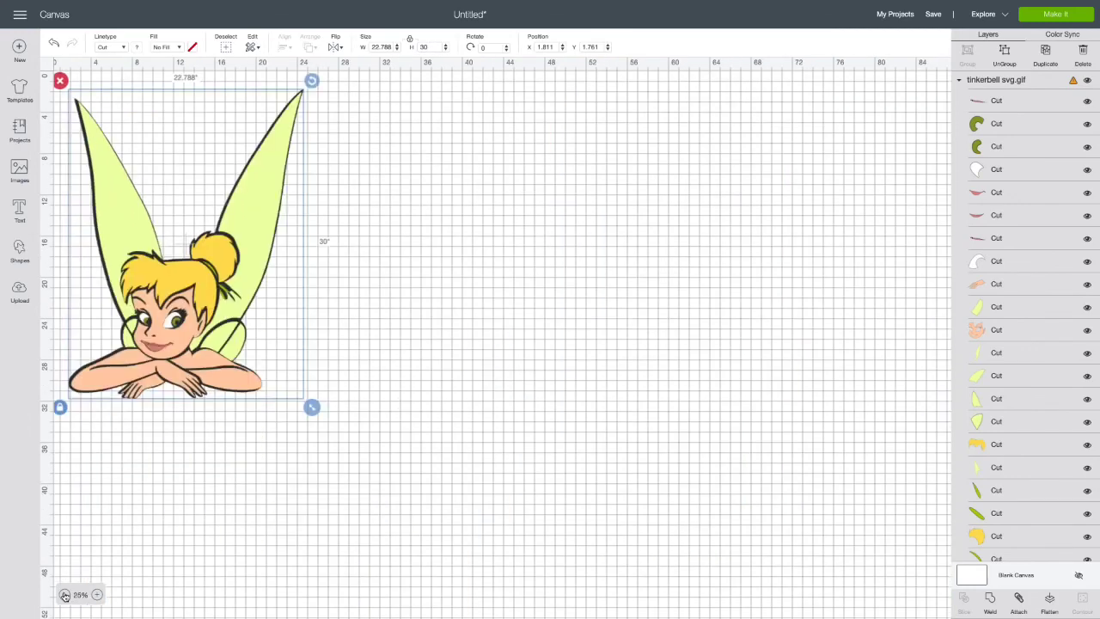
Step: Ungroup the design and pull the wings, black silhouette, face, arm and bangs pieces apart
left_click(1010, 66)
left_click_drag(292, 263, 445, 264)
left_click_drag(301, 307, 544, 306)
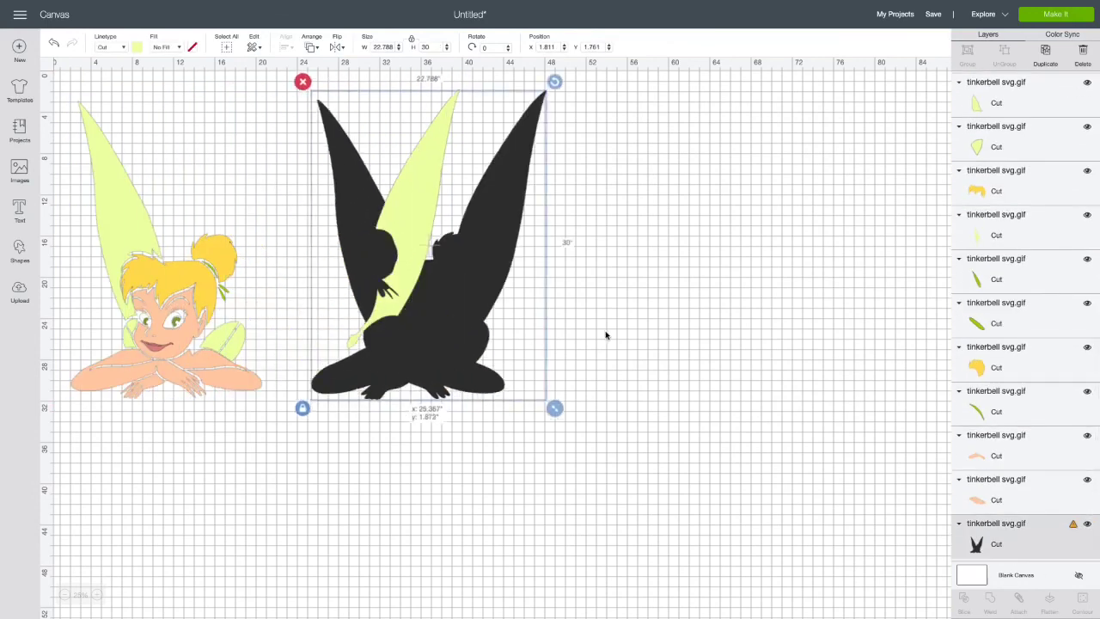
left_click_drag(605, 335, 704, 335)
left_click_drag(171, 318, 296, 318)
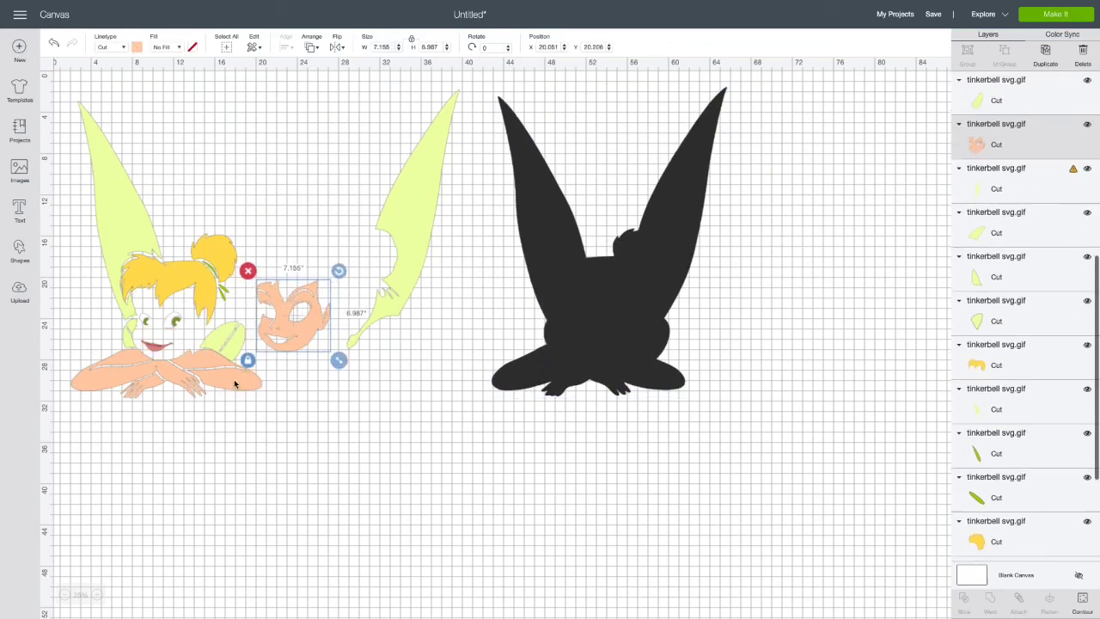
left_click_drag(238, 384, 319, 430)
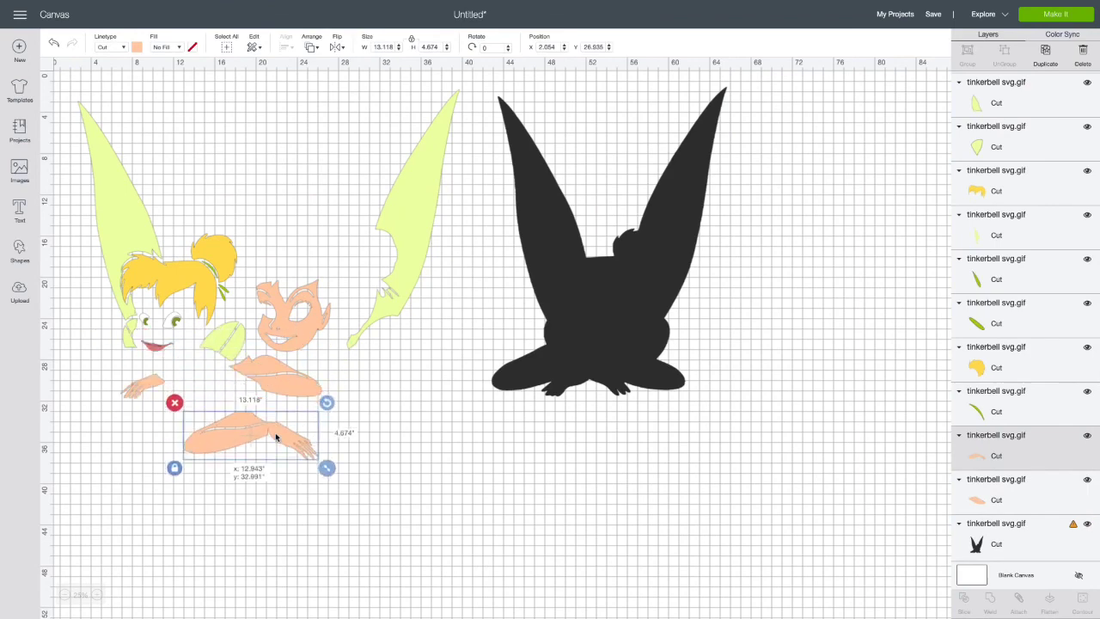
left_click(142, 391)
left_click_drag(181, 262, 245, 260)
left_click_drag(129, 206, 150, 198)
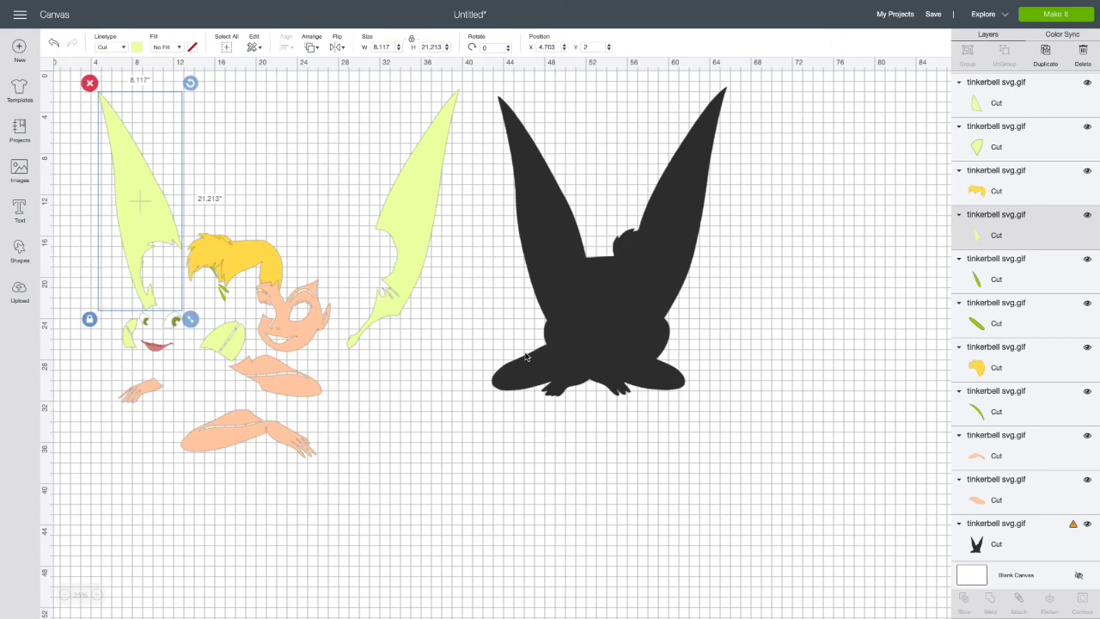
mouse_move(549, 610)
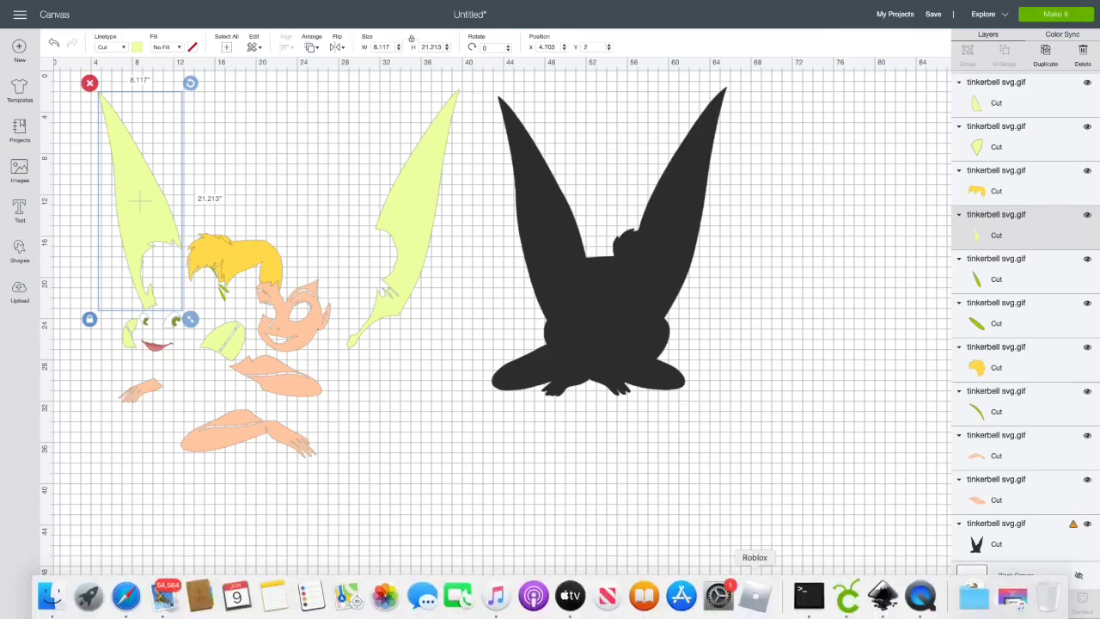